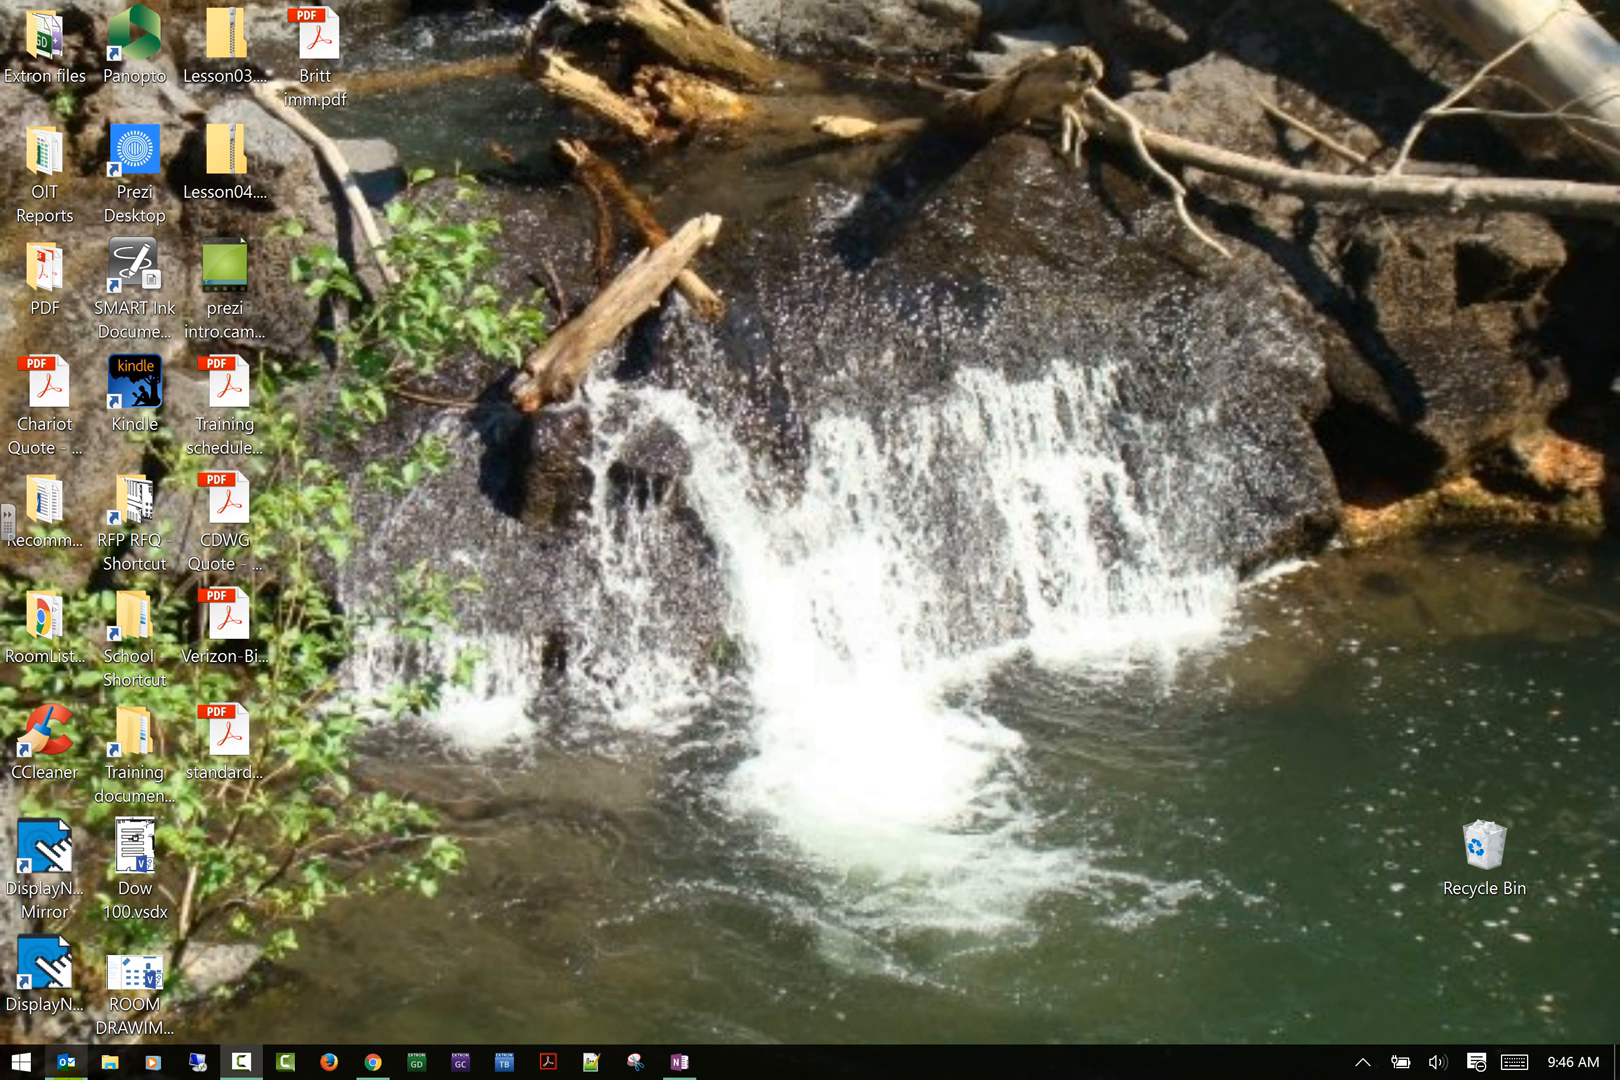
Switch to Outlook and open the Outlook Options dialog at the General settings.
left_click(66, 1061)
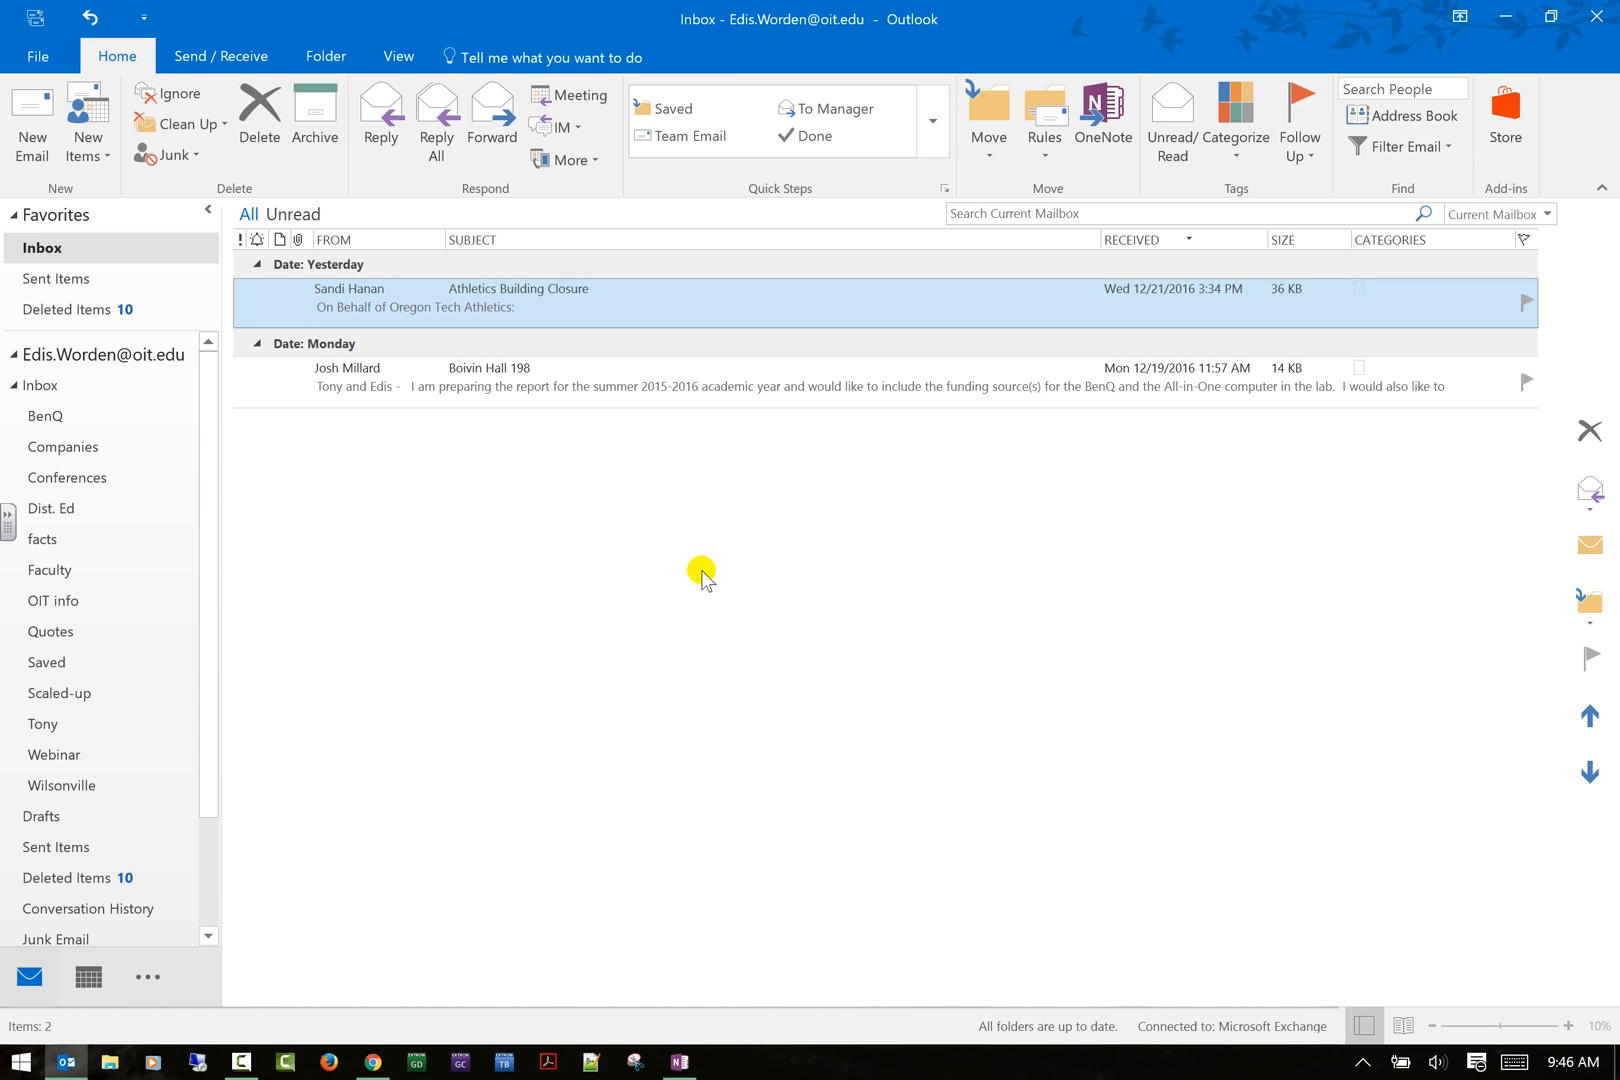
left_click(44, 56)
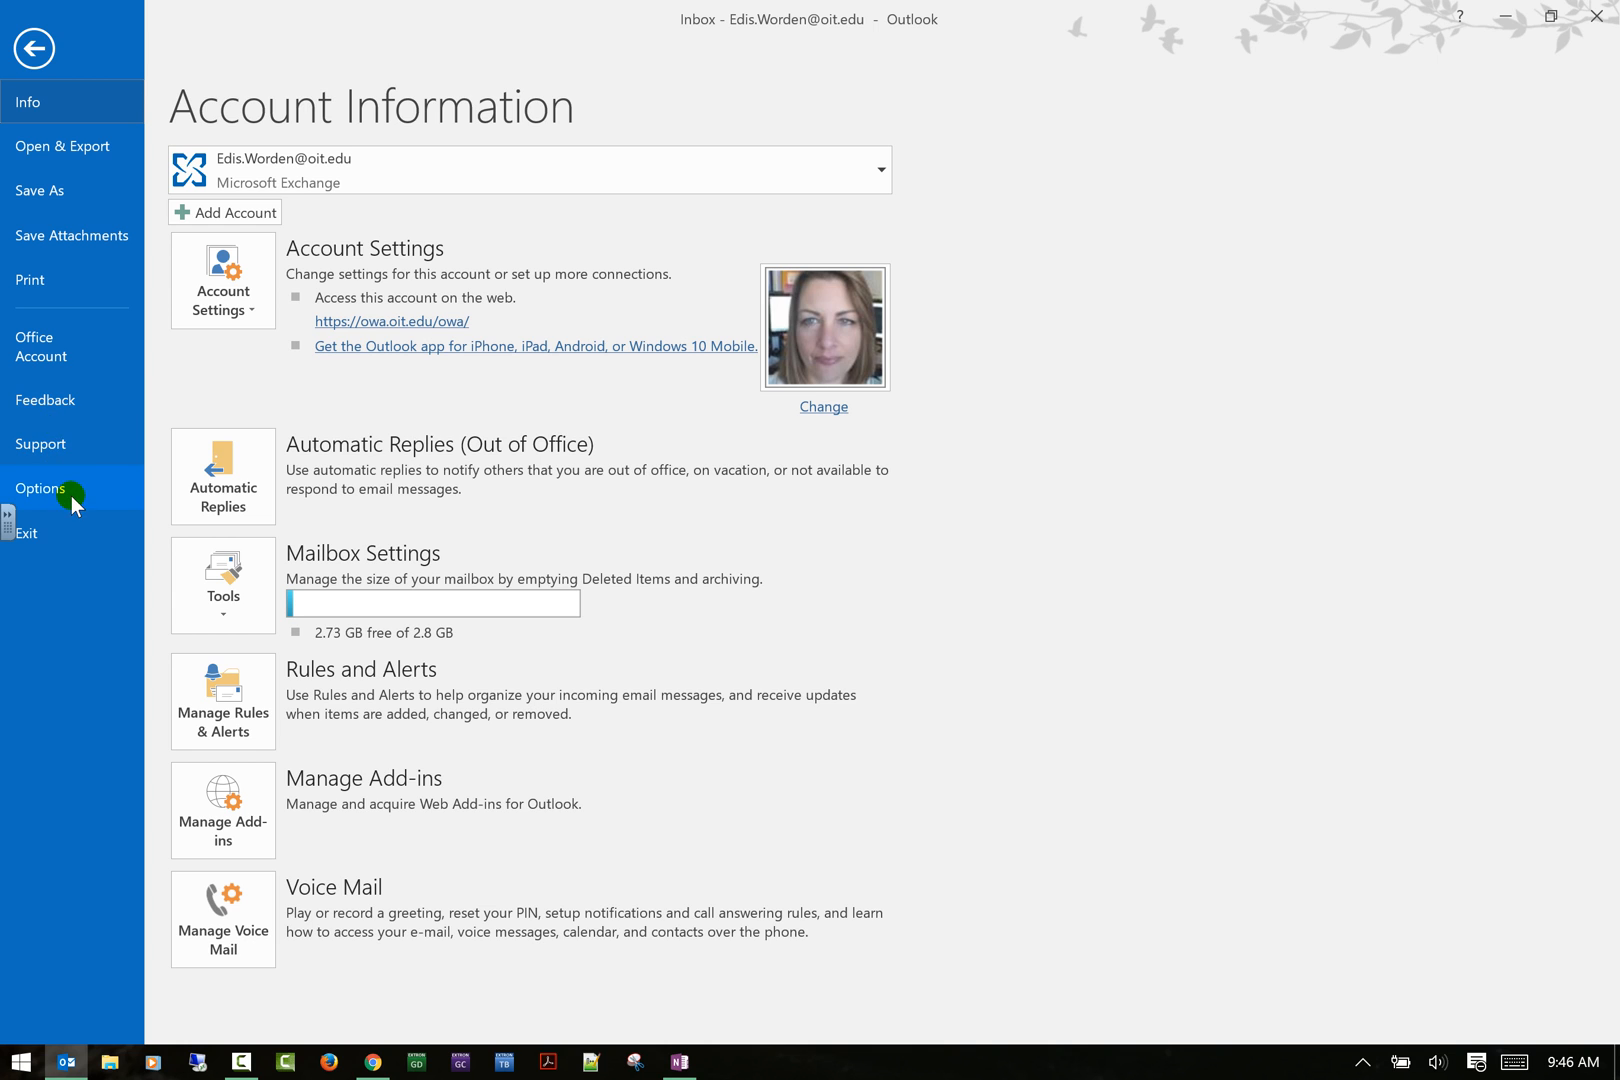
left_click(54, 491)
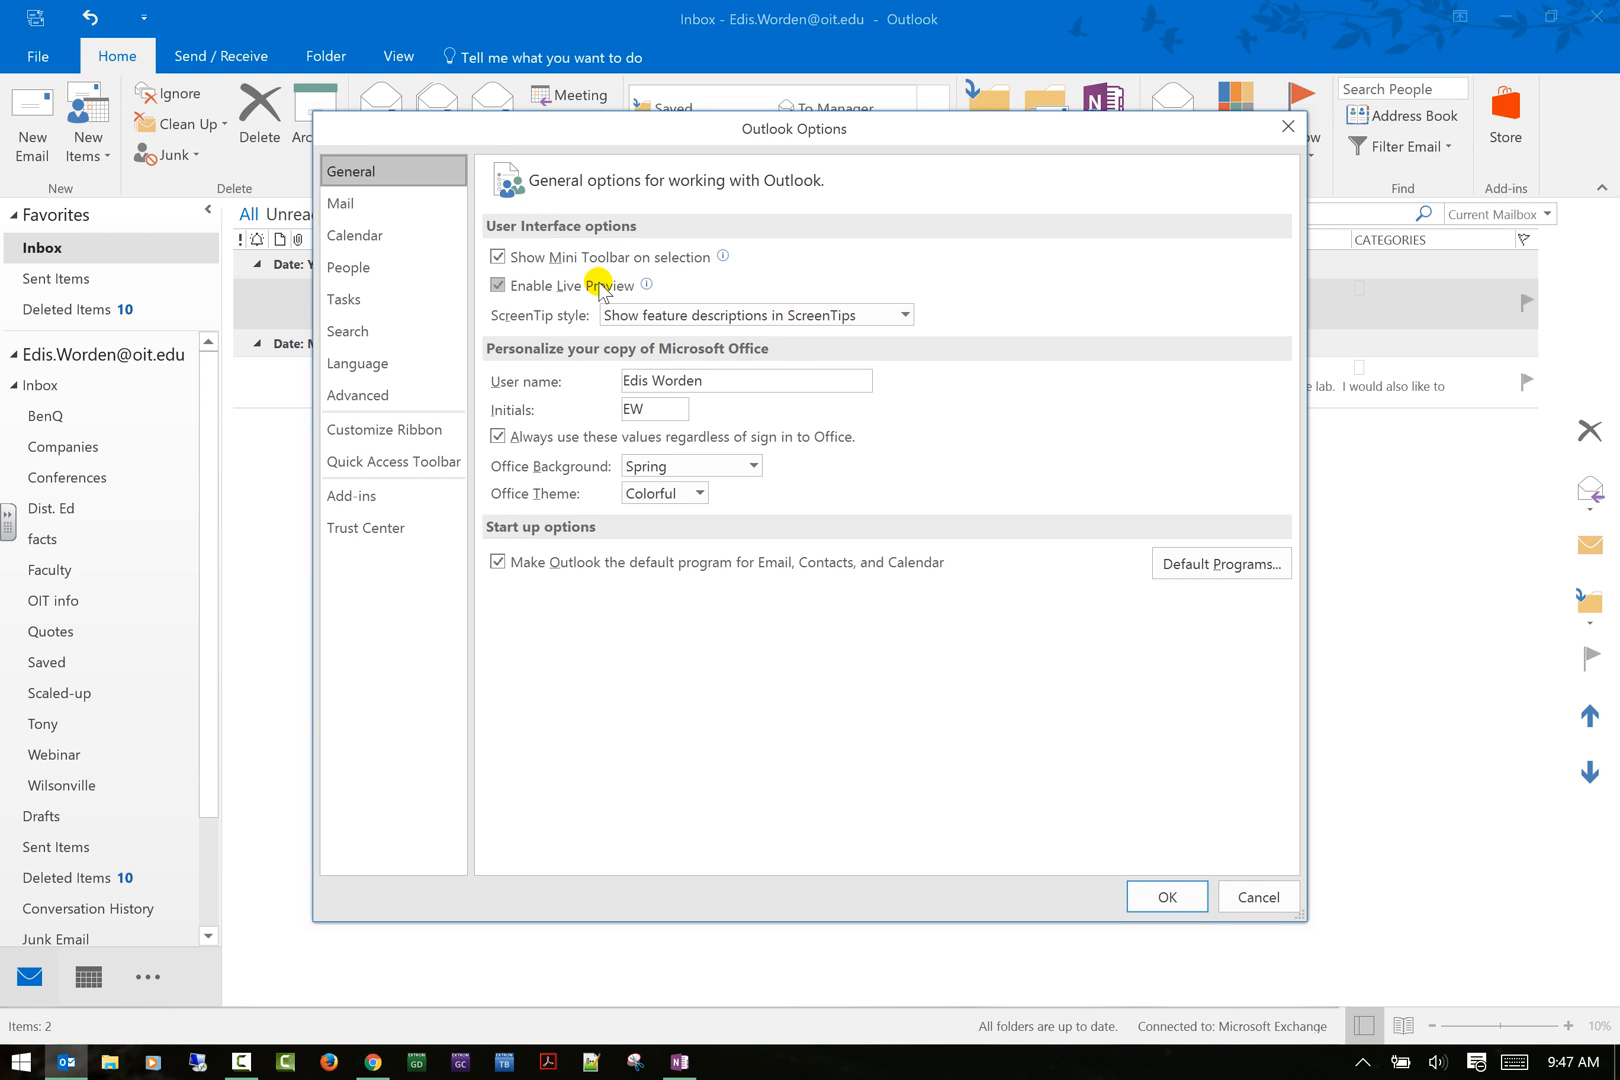
mouse_move(648, 286)
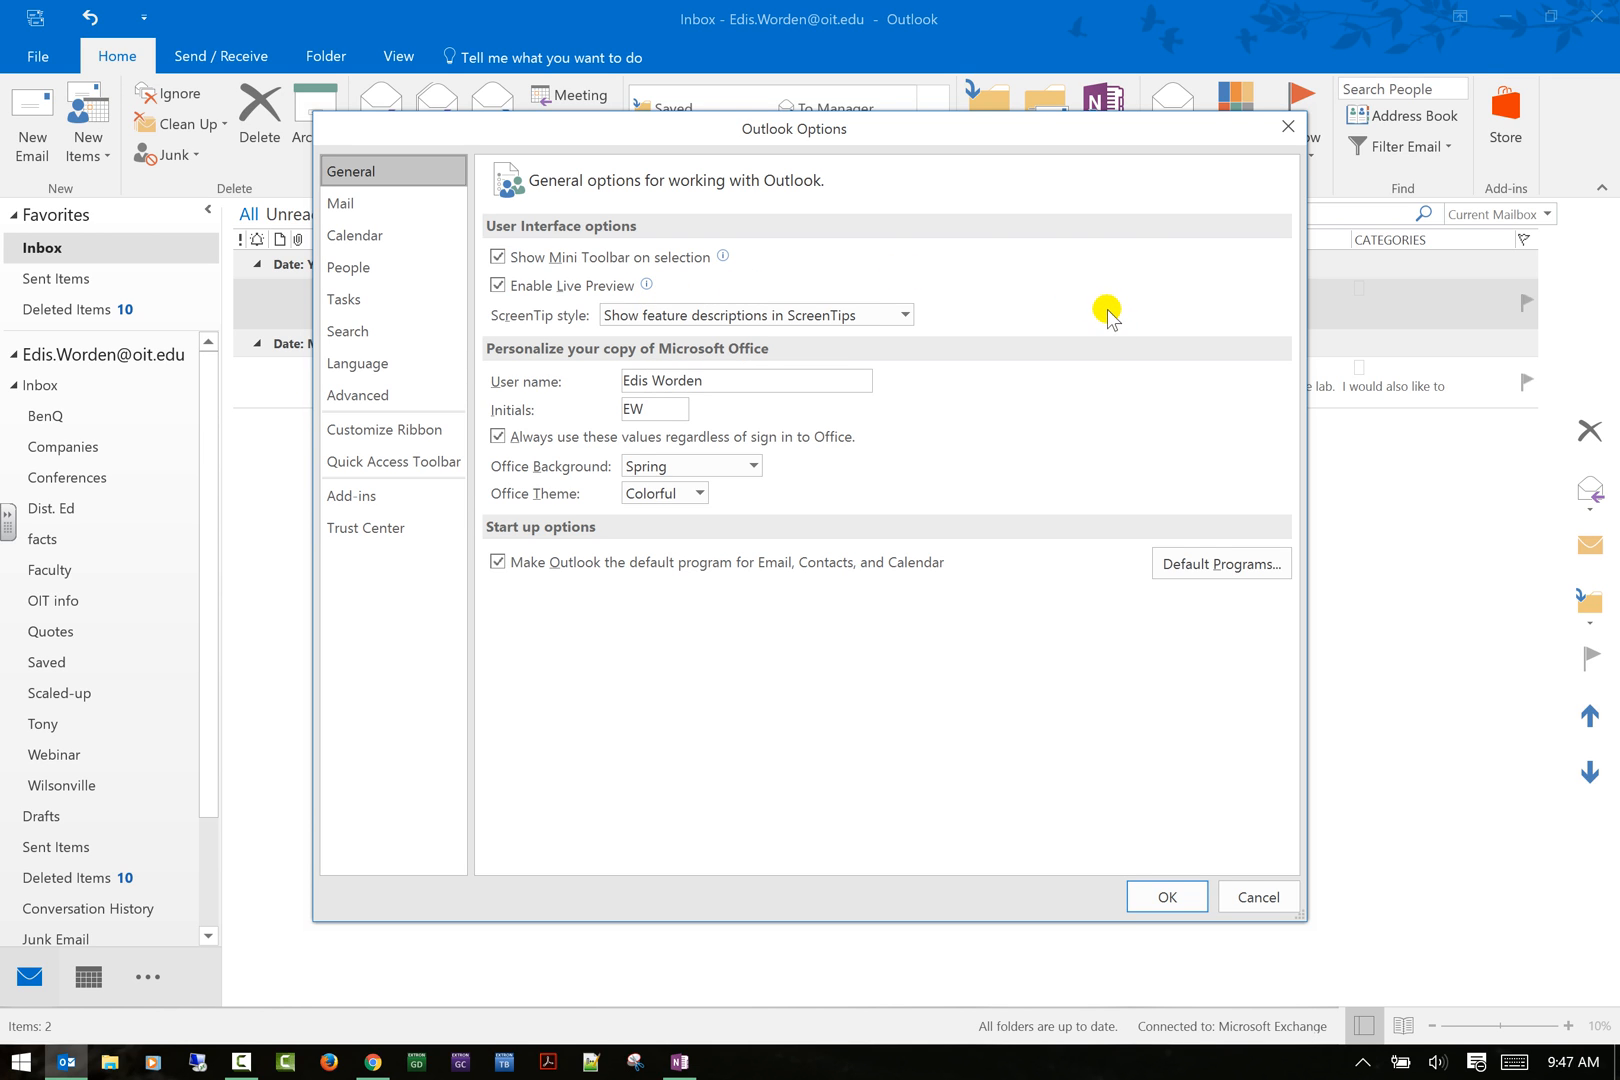
Examine the choices available for ScreenTip style, Office Background and Office Theme in the General options.
left_click(905, 316)
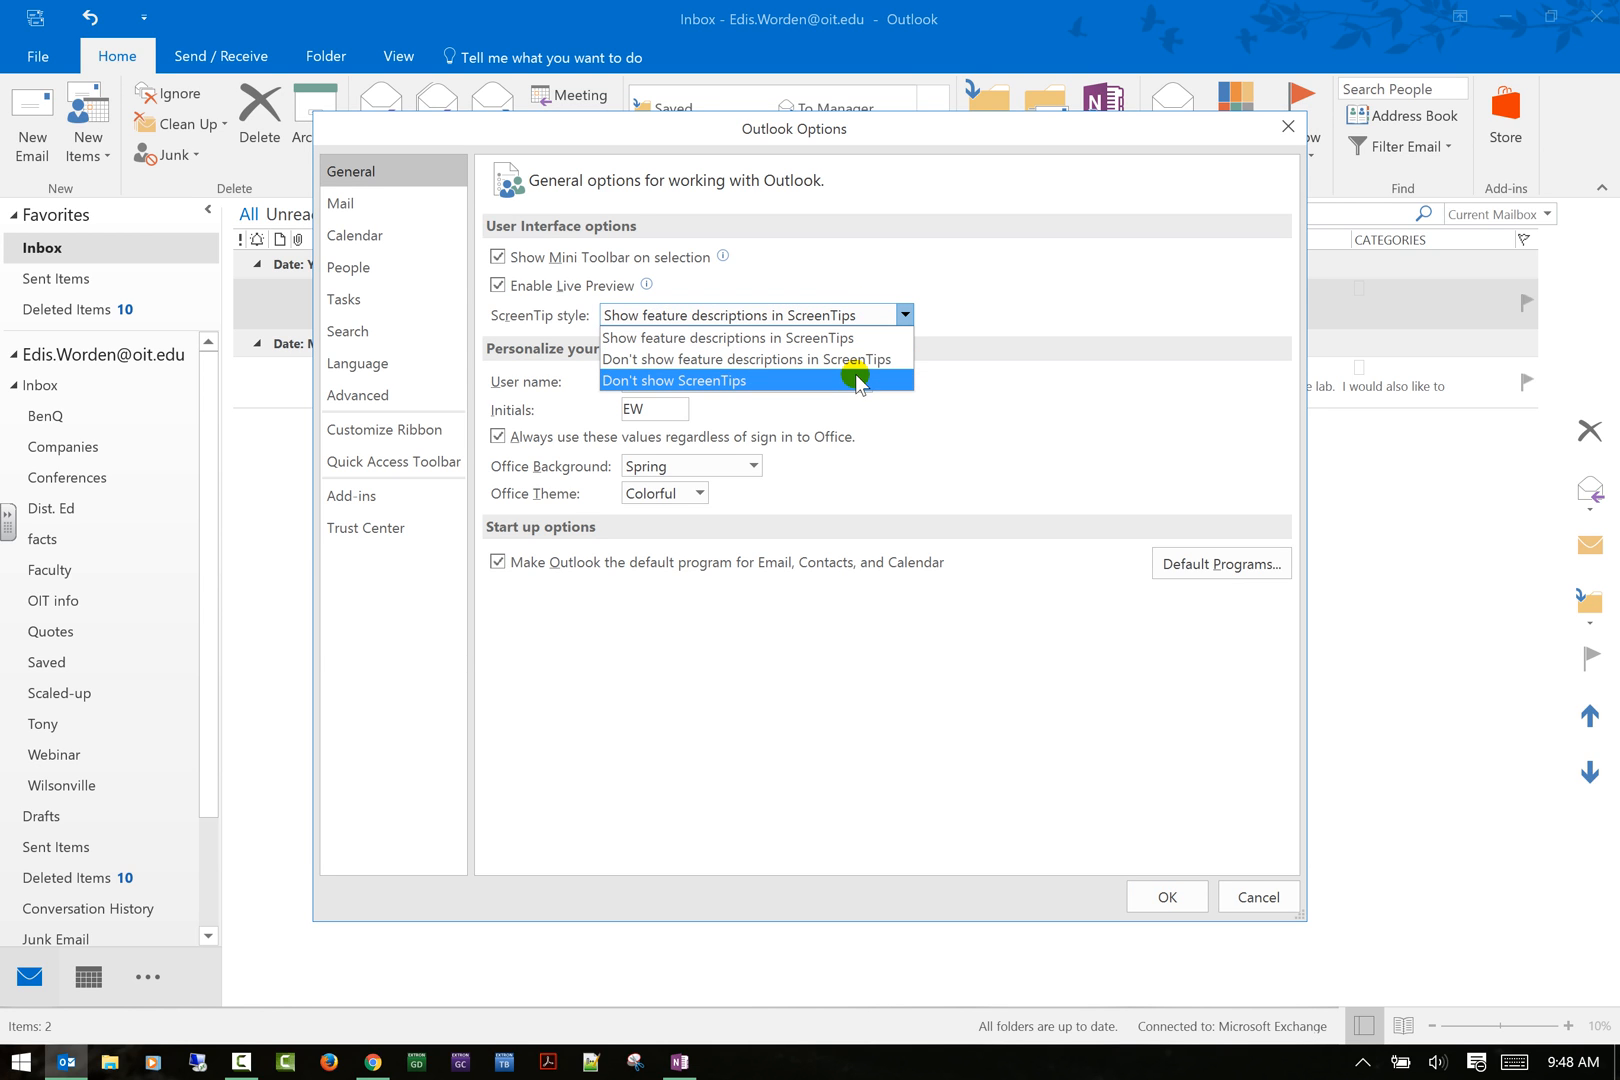
left_click(1192, 356)
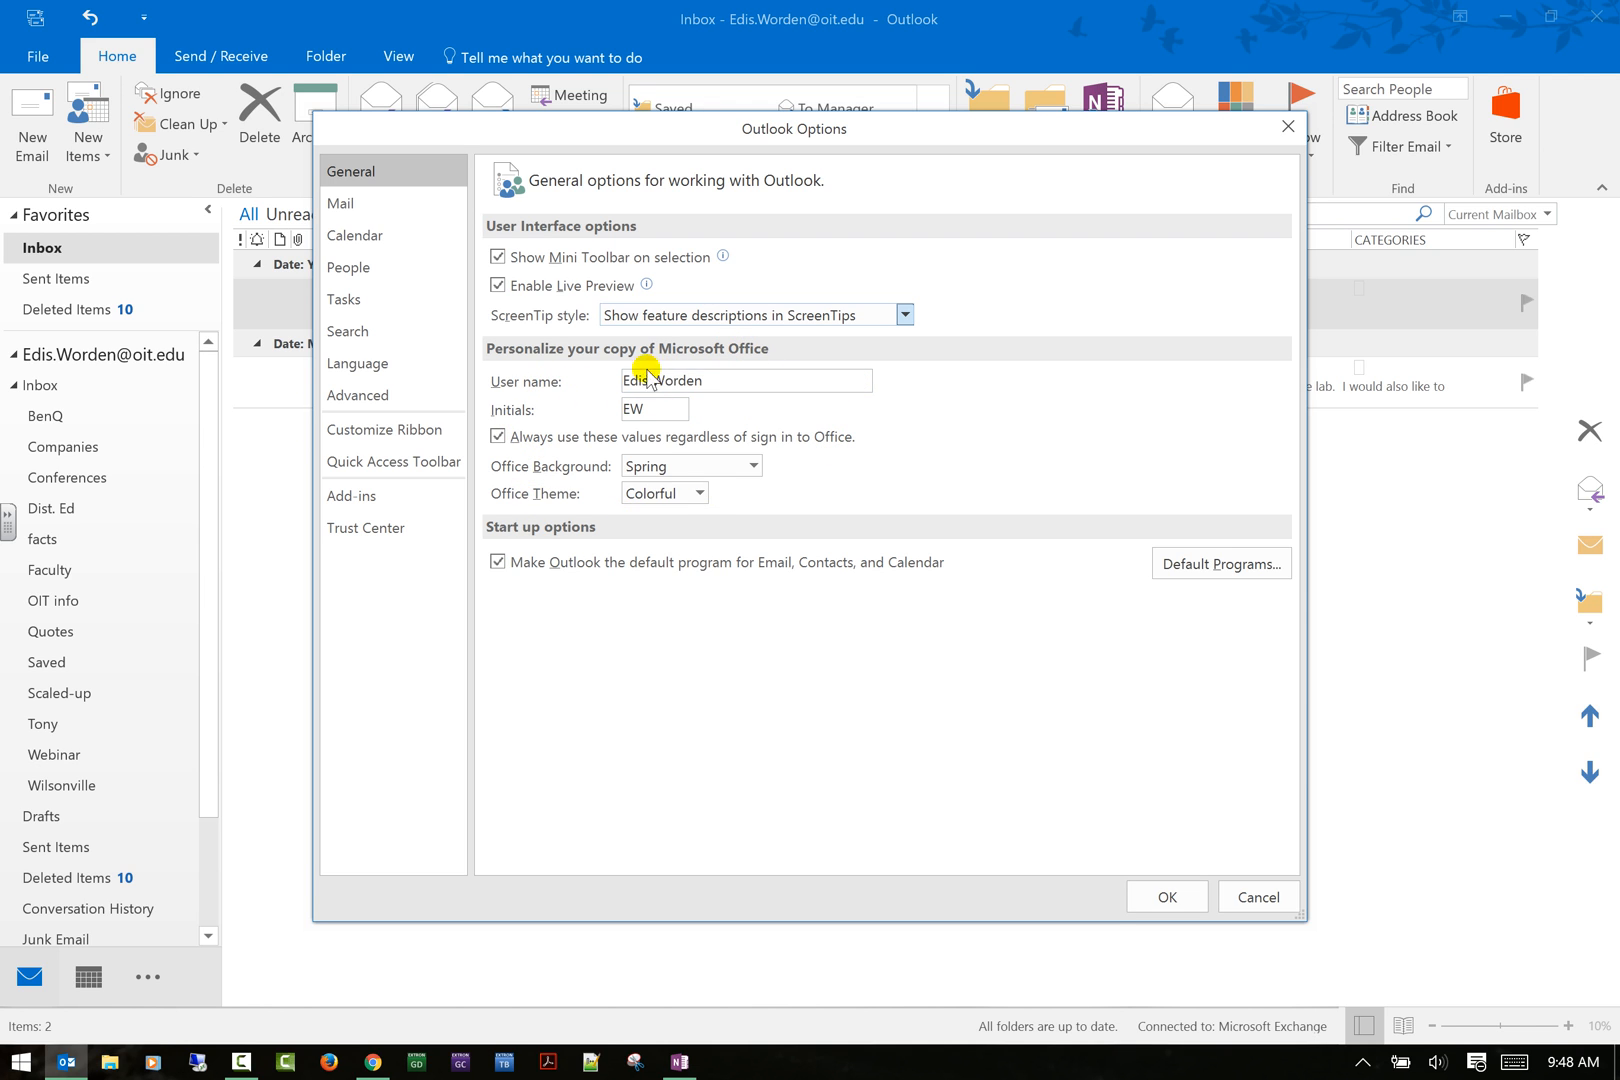
left_click(752, 466)
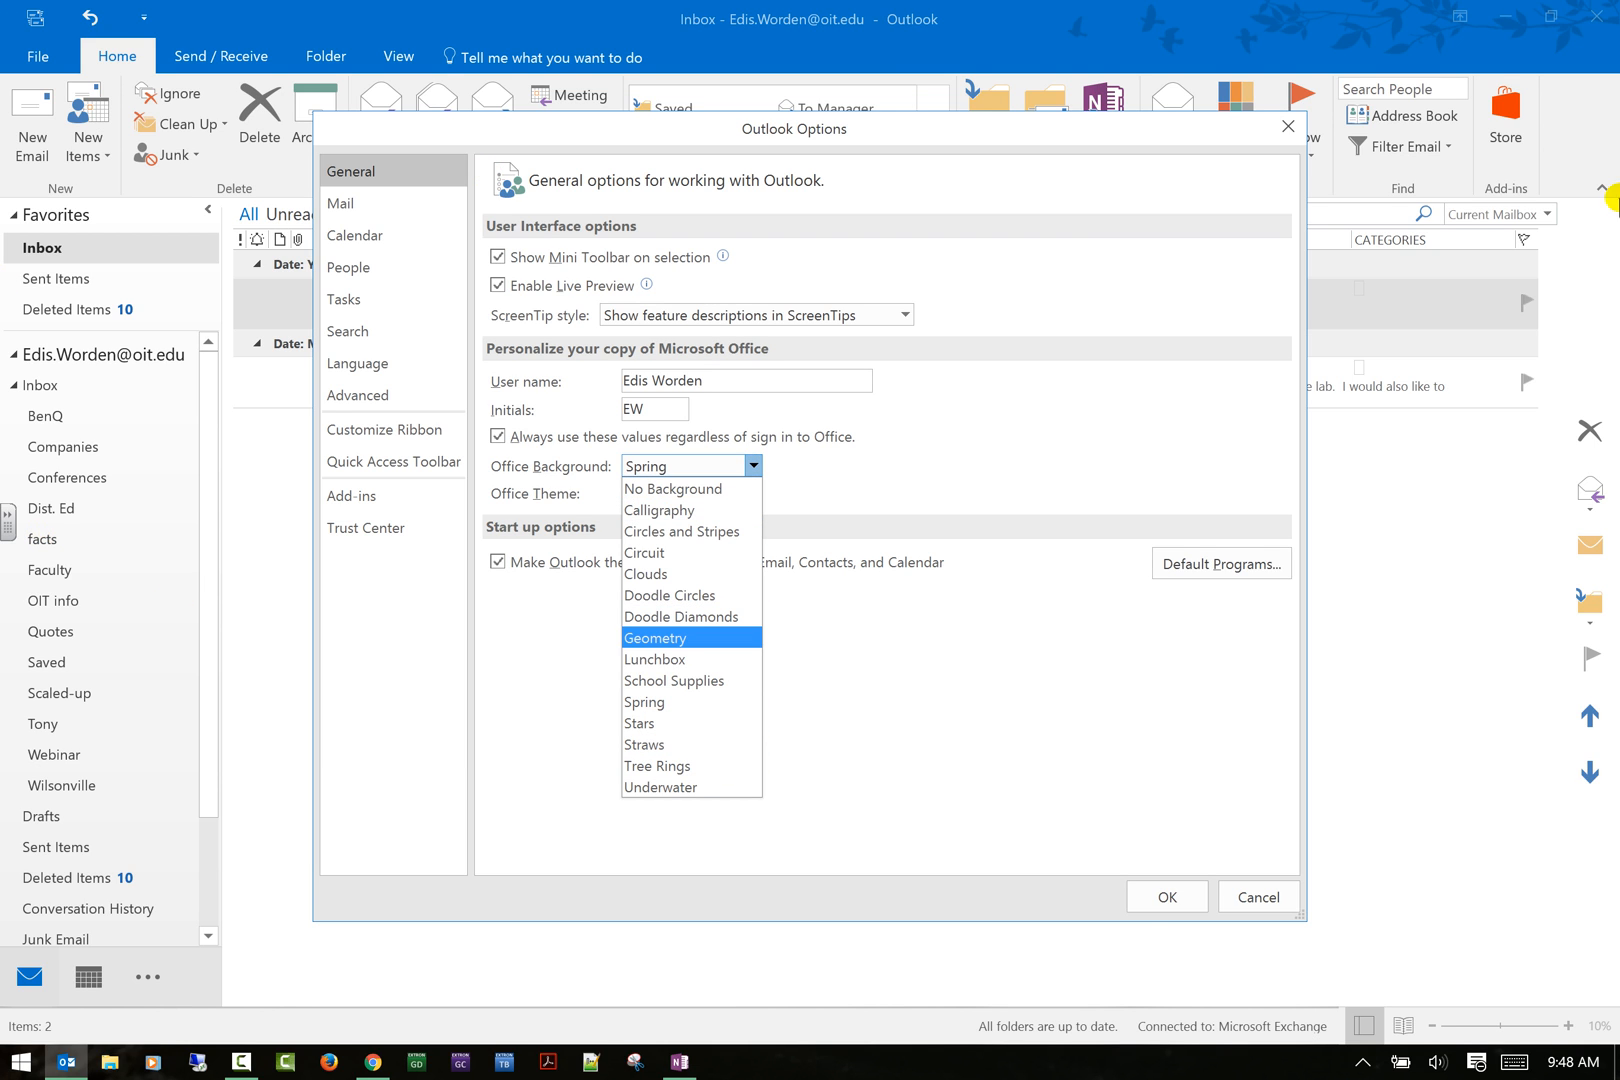
left_click(1143, 975)
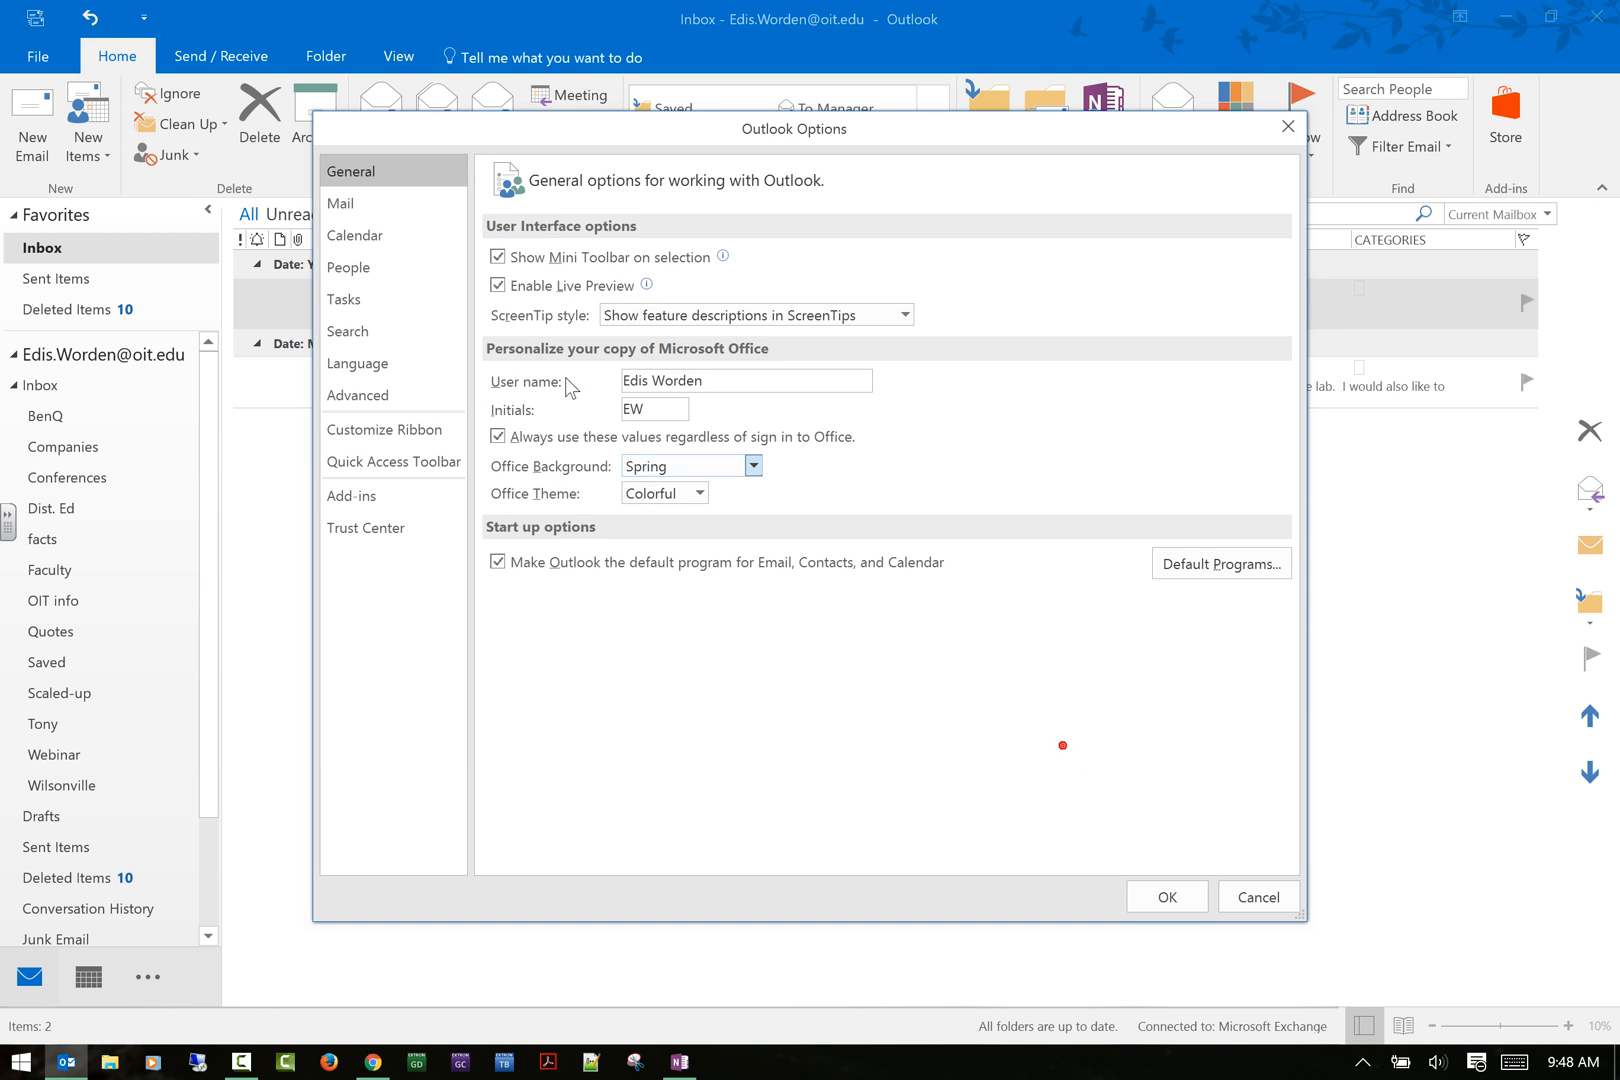
left_click(699, 493)
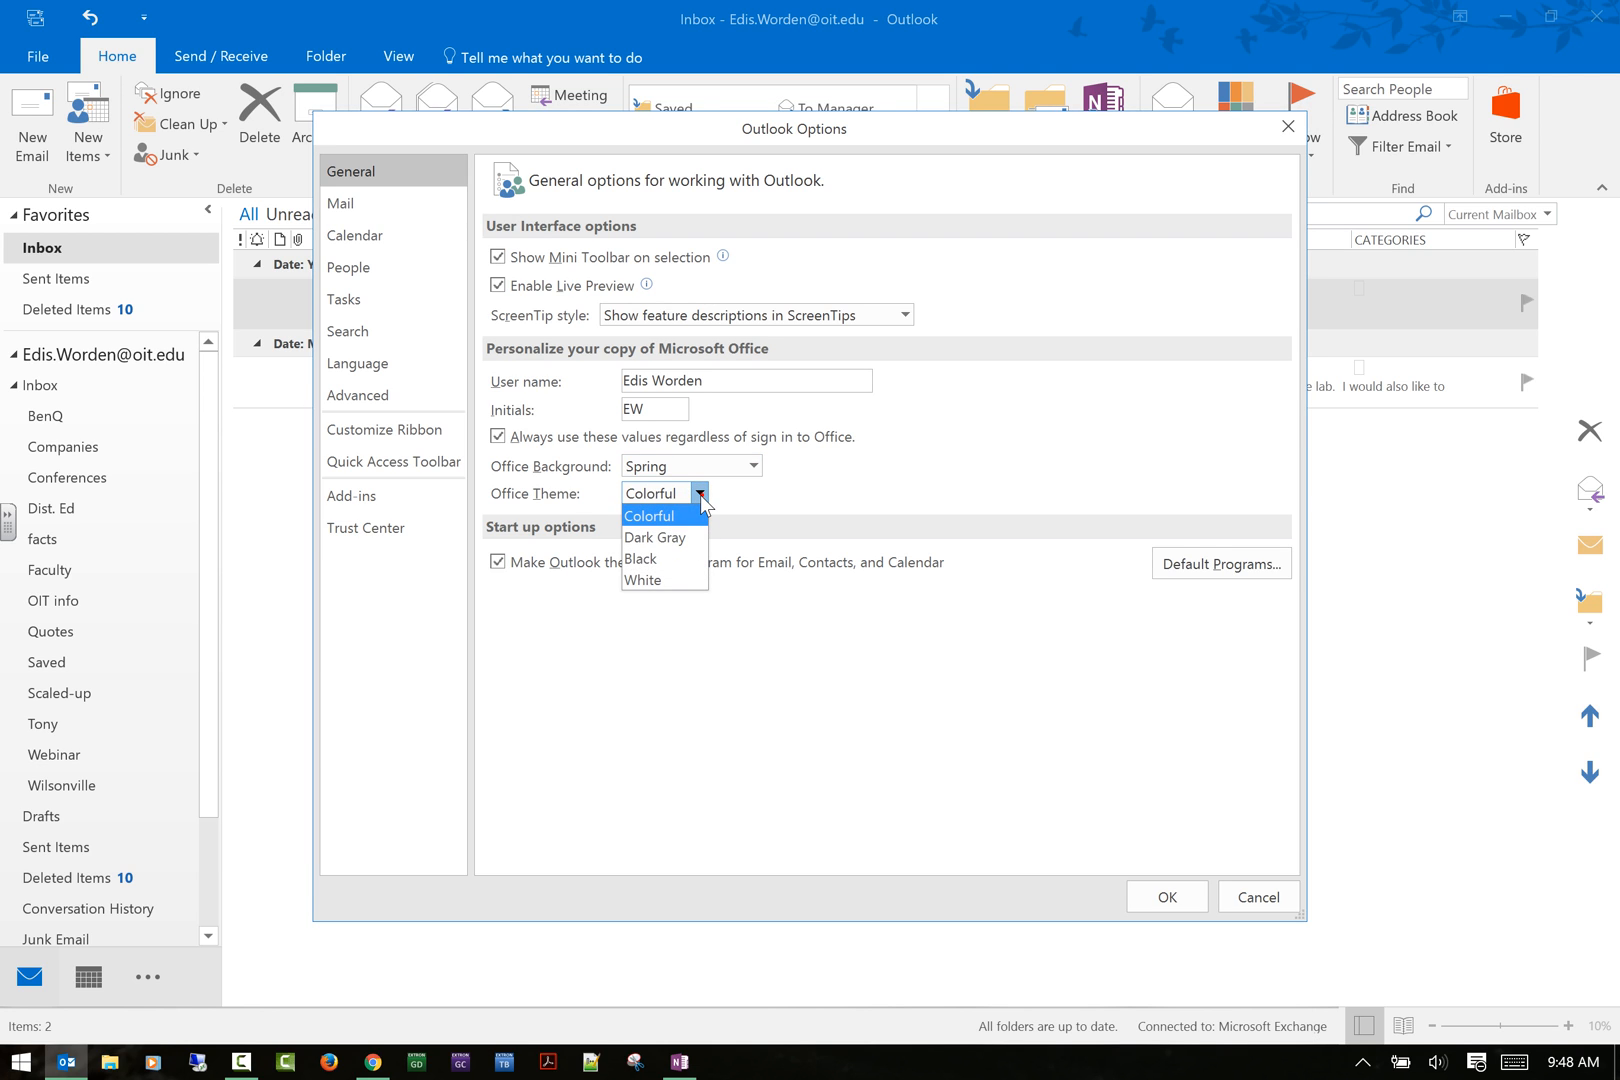
left_click(701, 495)
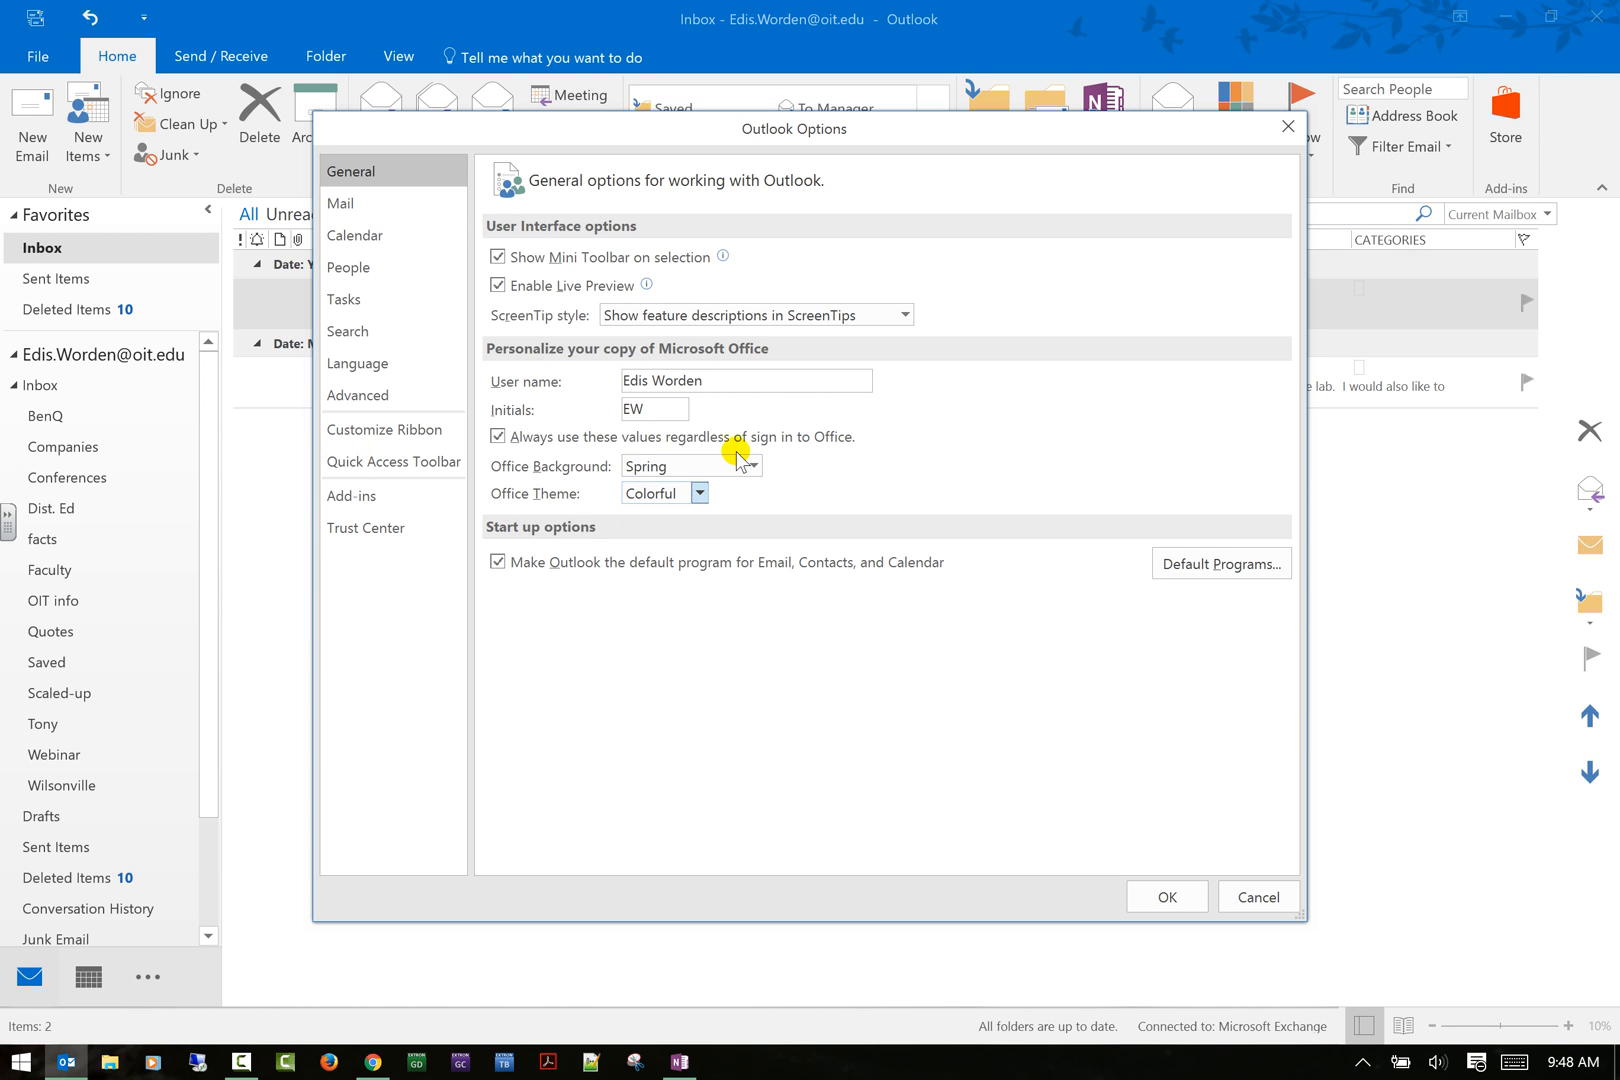
left_click(699, 494)
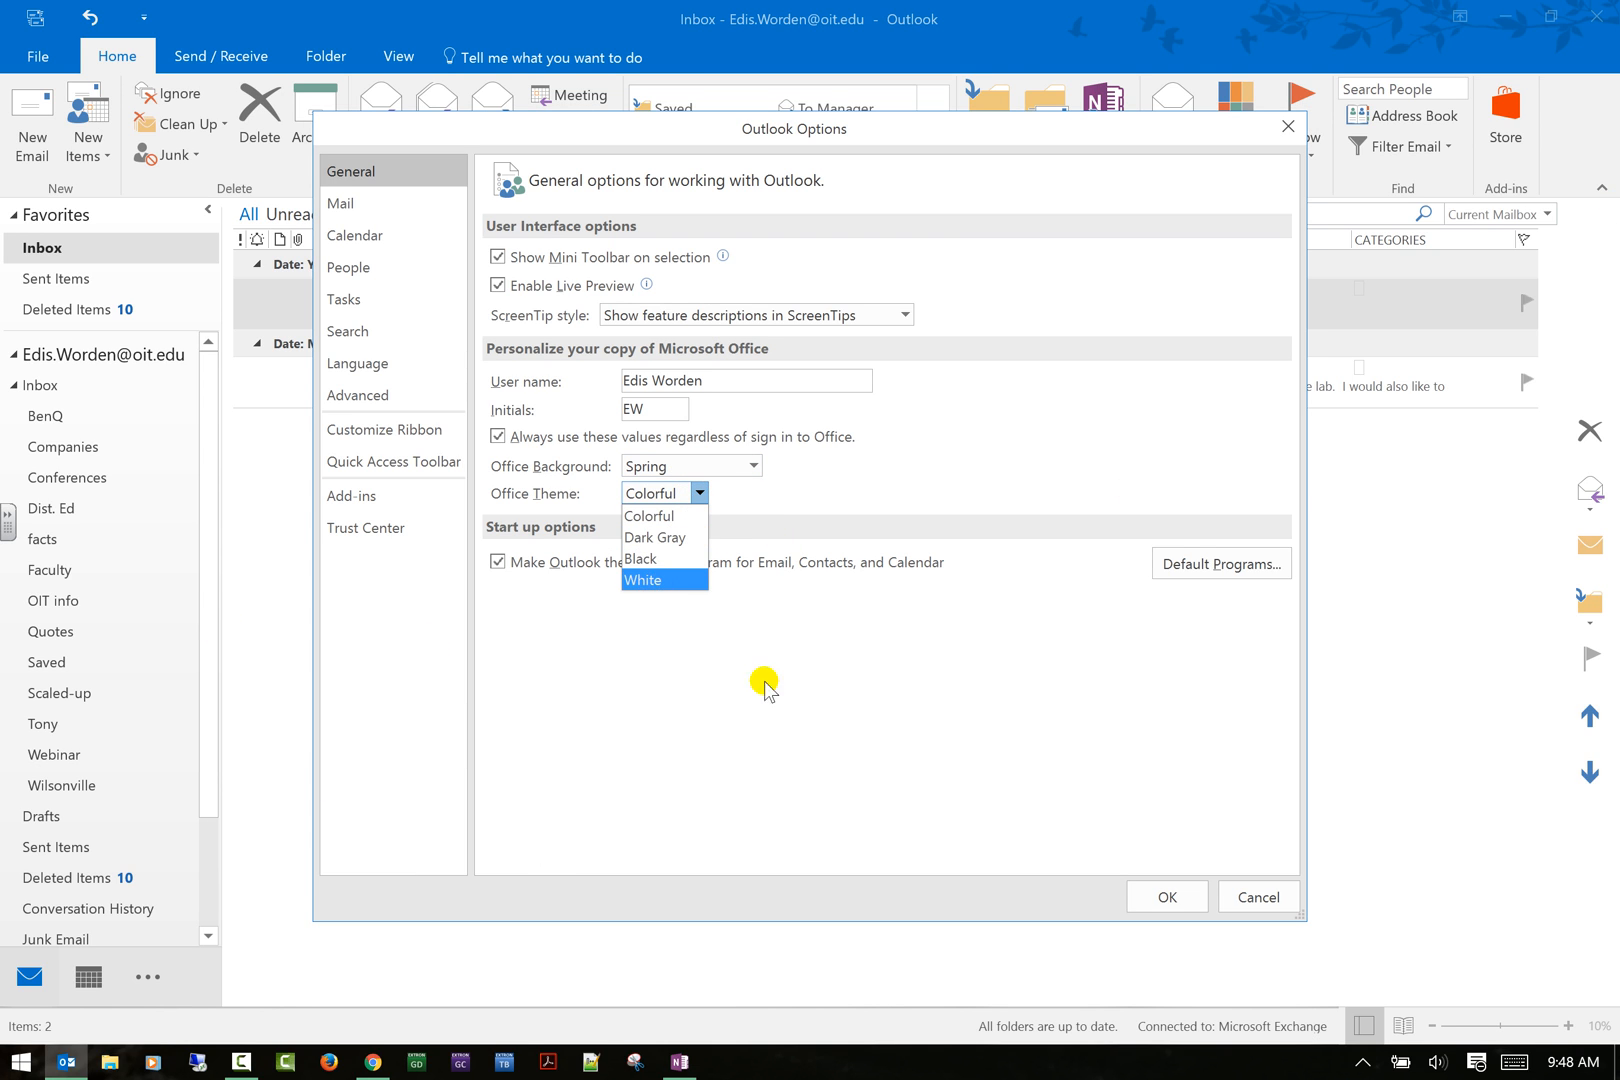
left_click(984, 692)
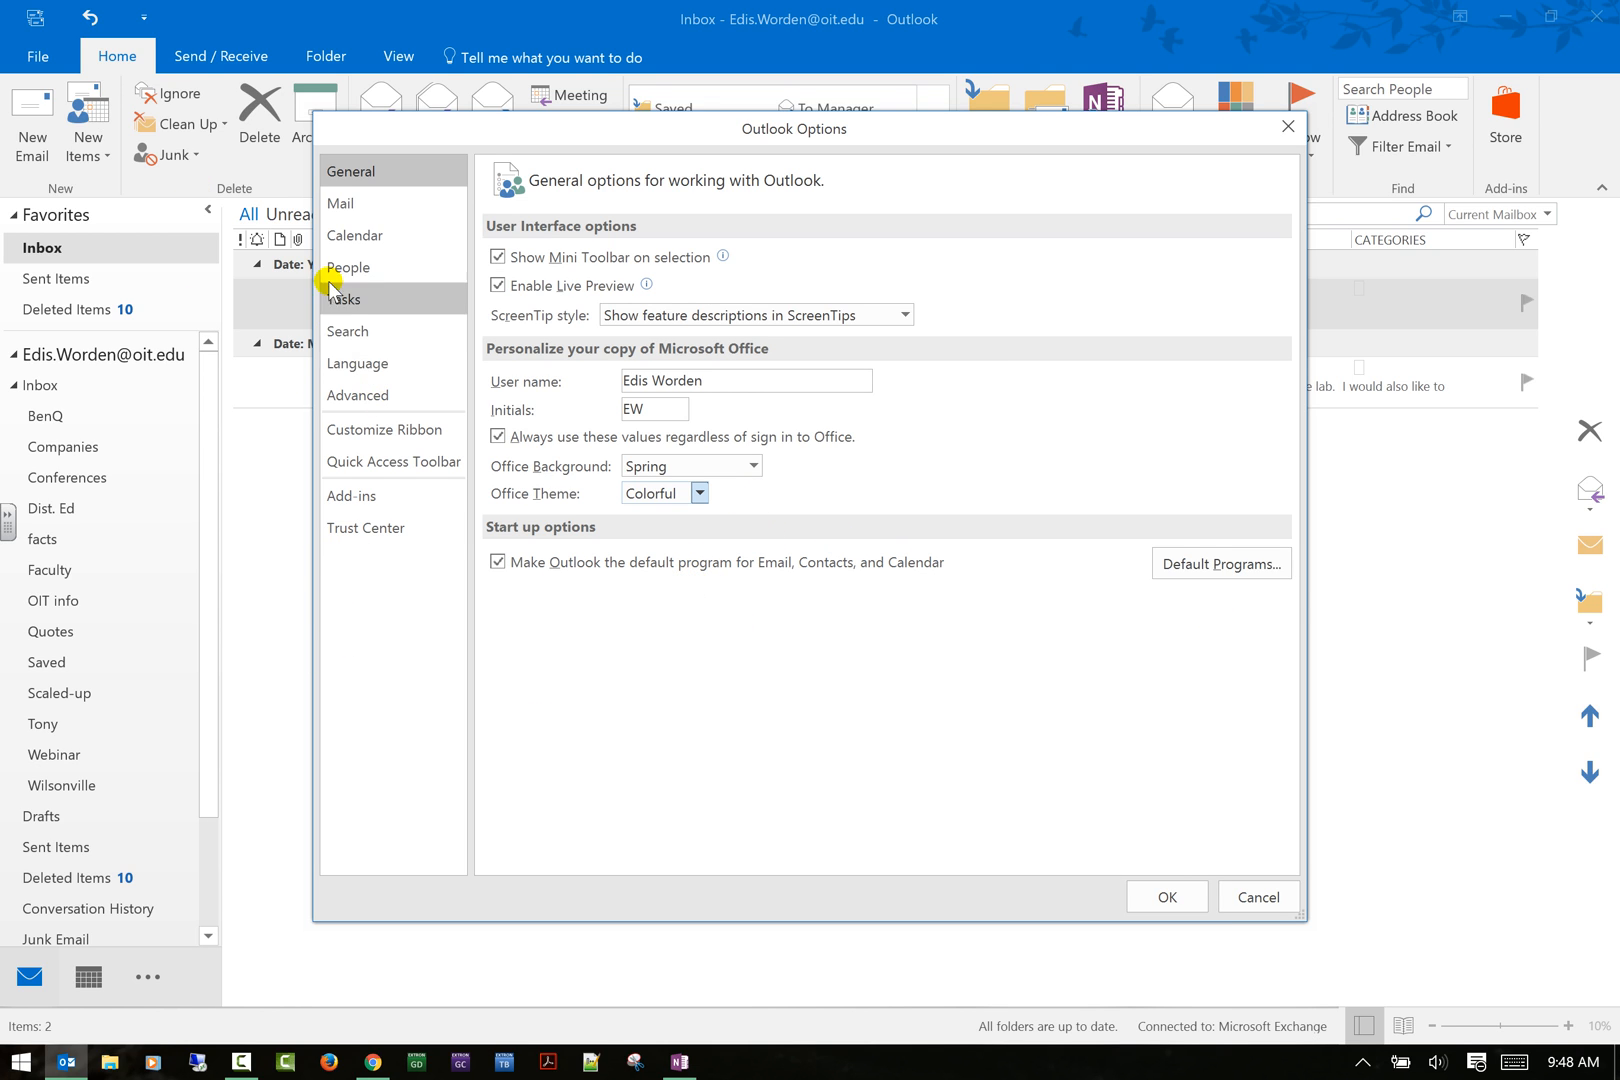
Display the Mail options and enlarge the options dialog to the full height of the screen.
left_click(337, 216)
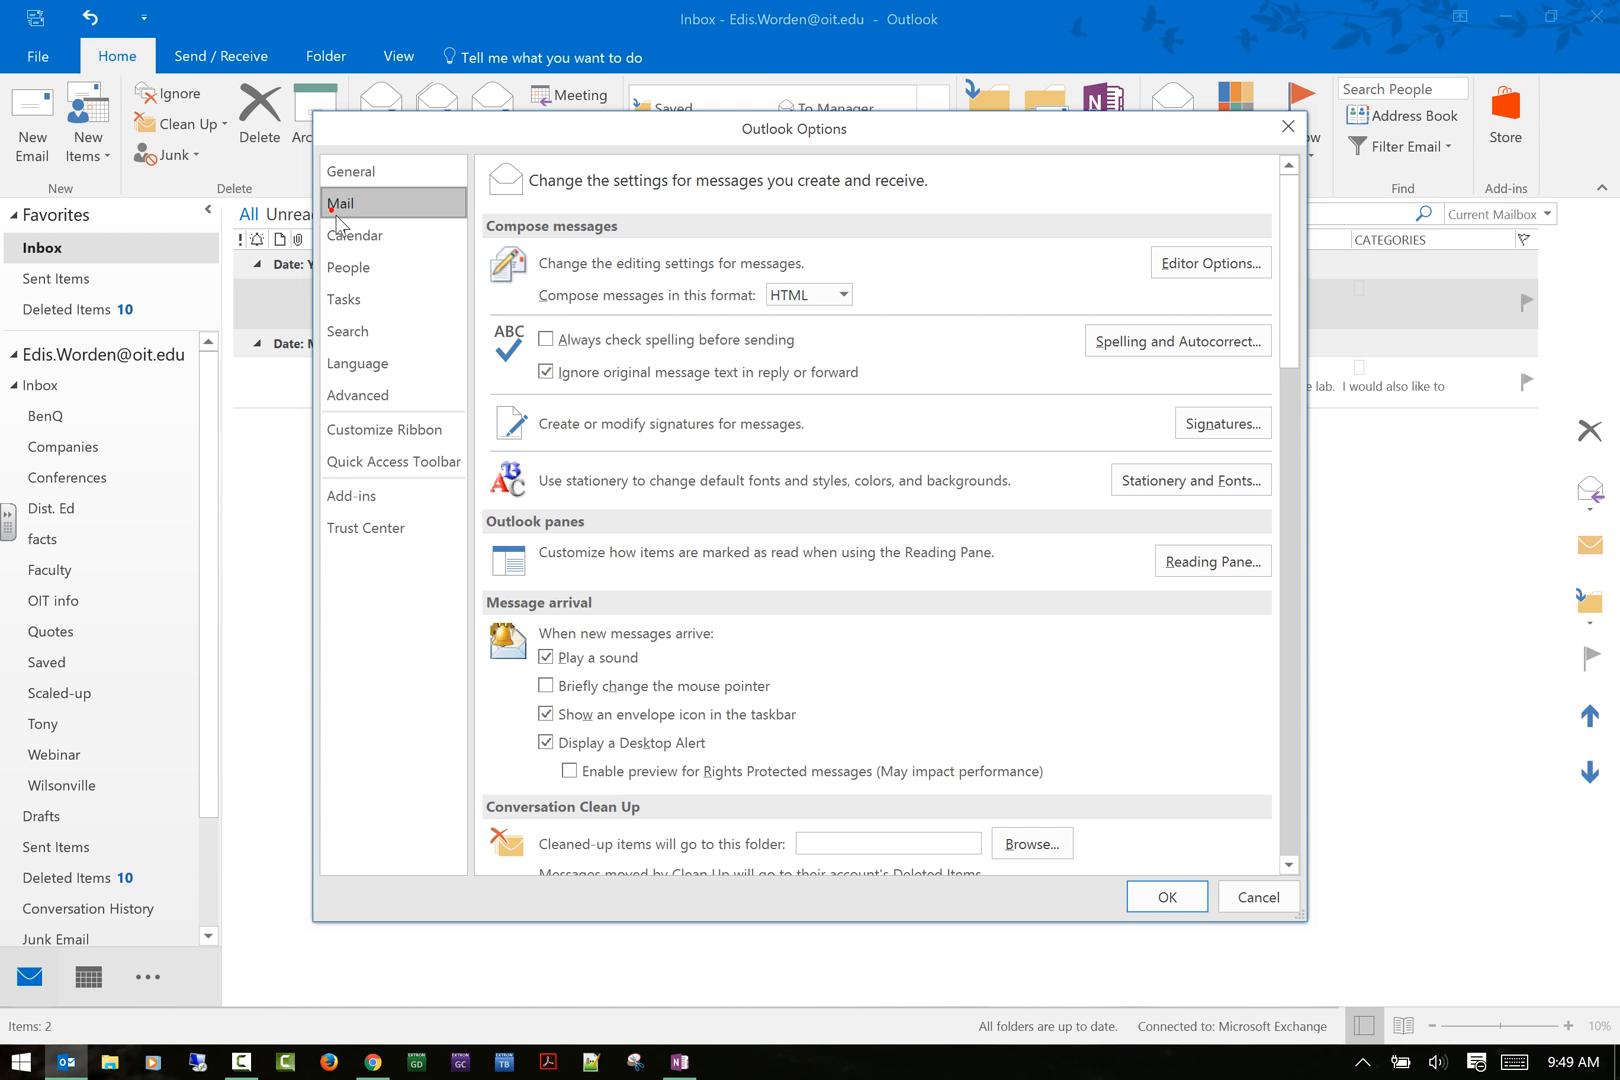
double_click(966, 113)
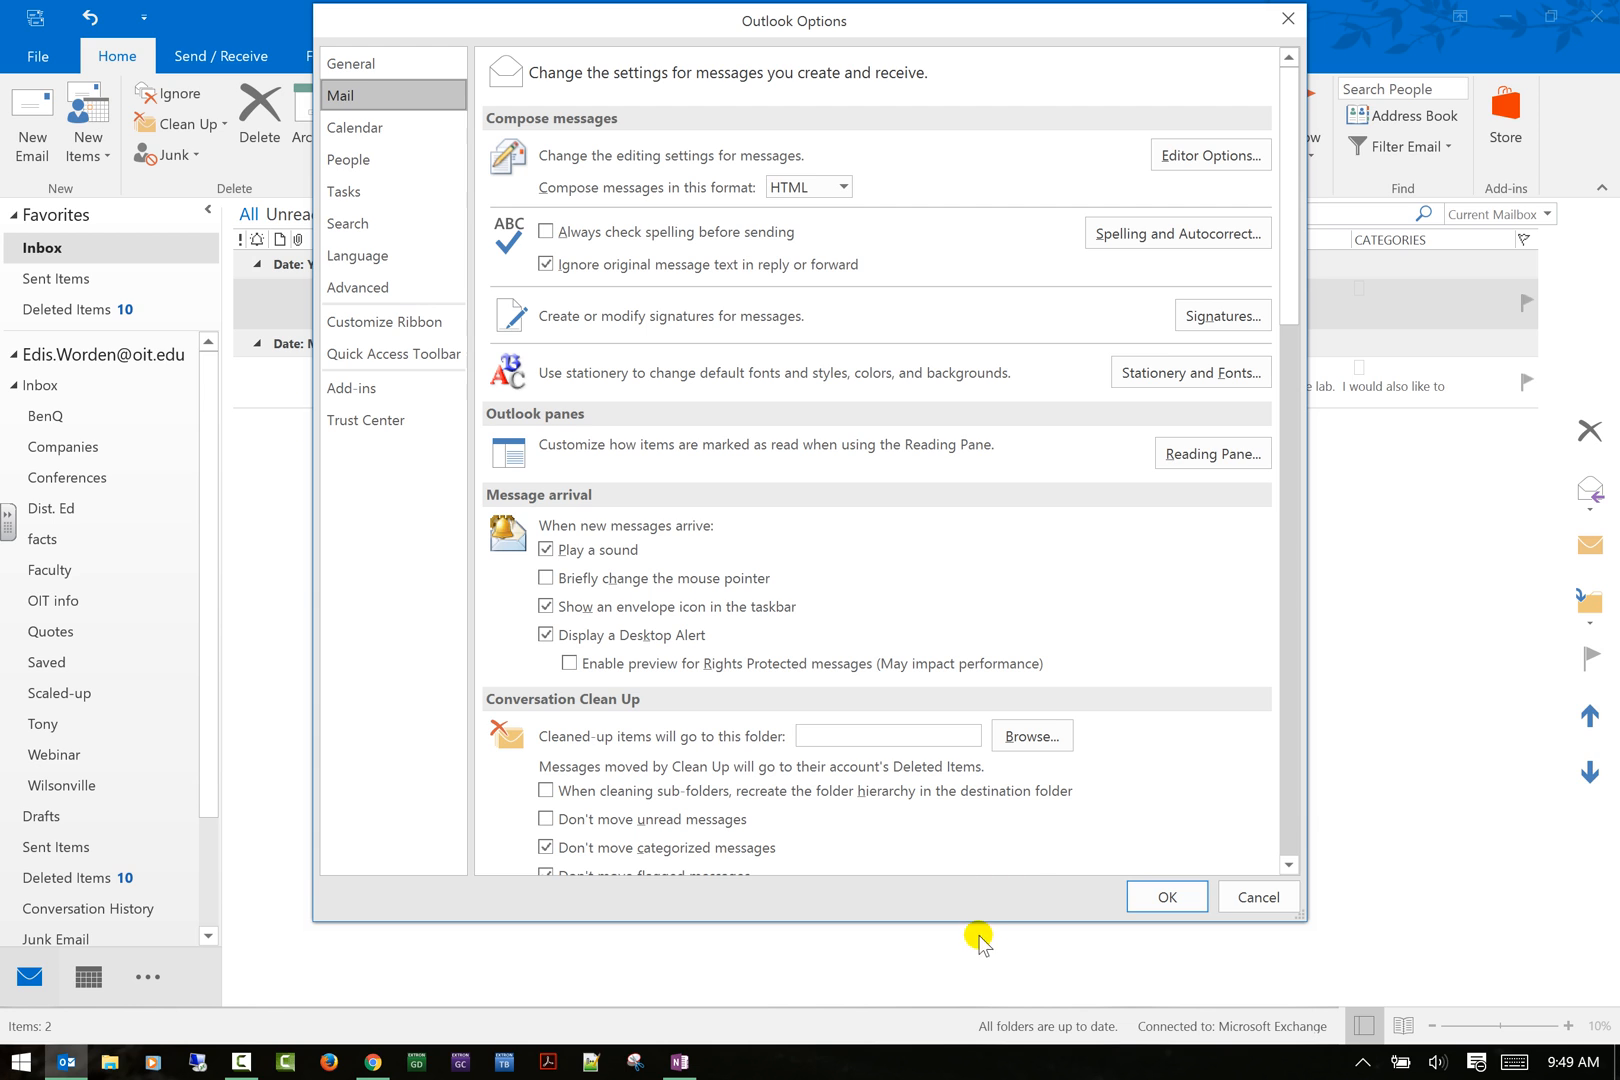
left_click_drag(976, 921, 976, 1018)
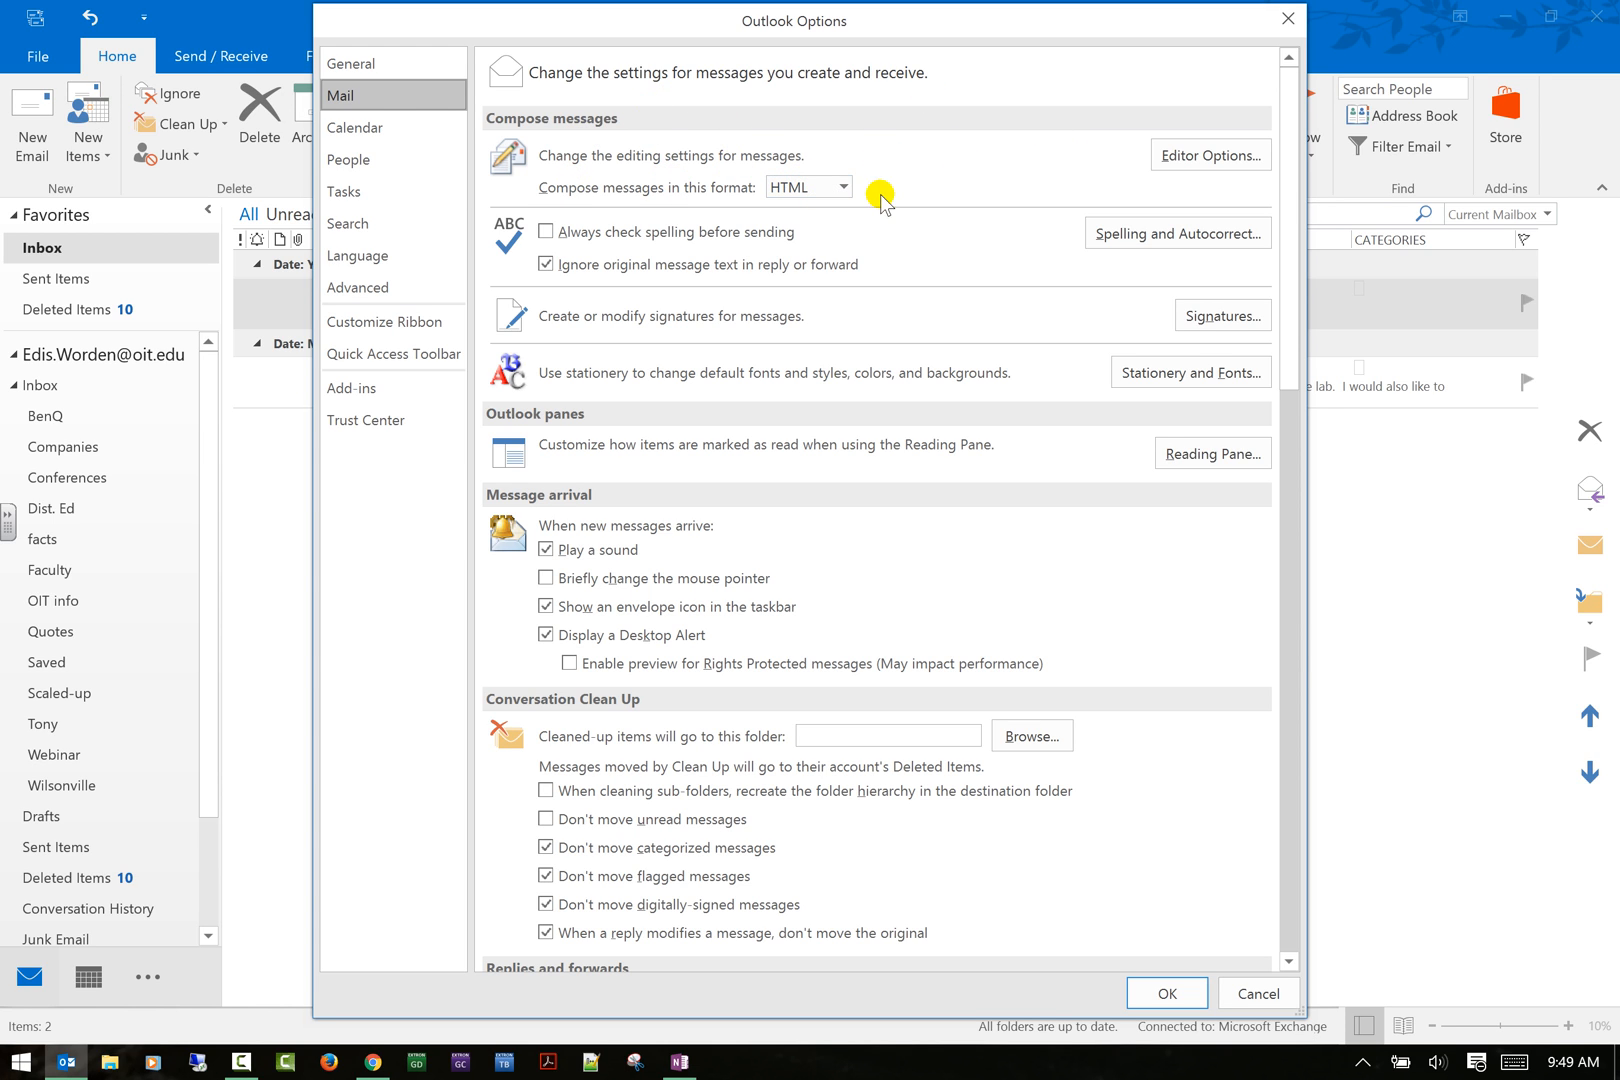
Check the message format choices for composing messages in the Mail options.
left_click(843, 187)
left_click(847, 197)
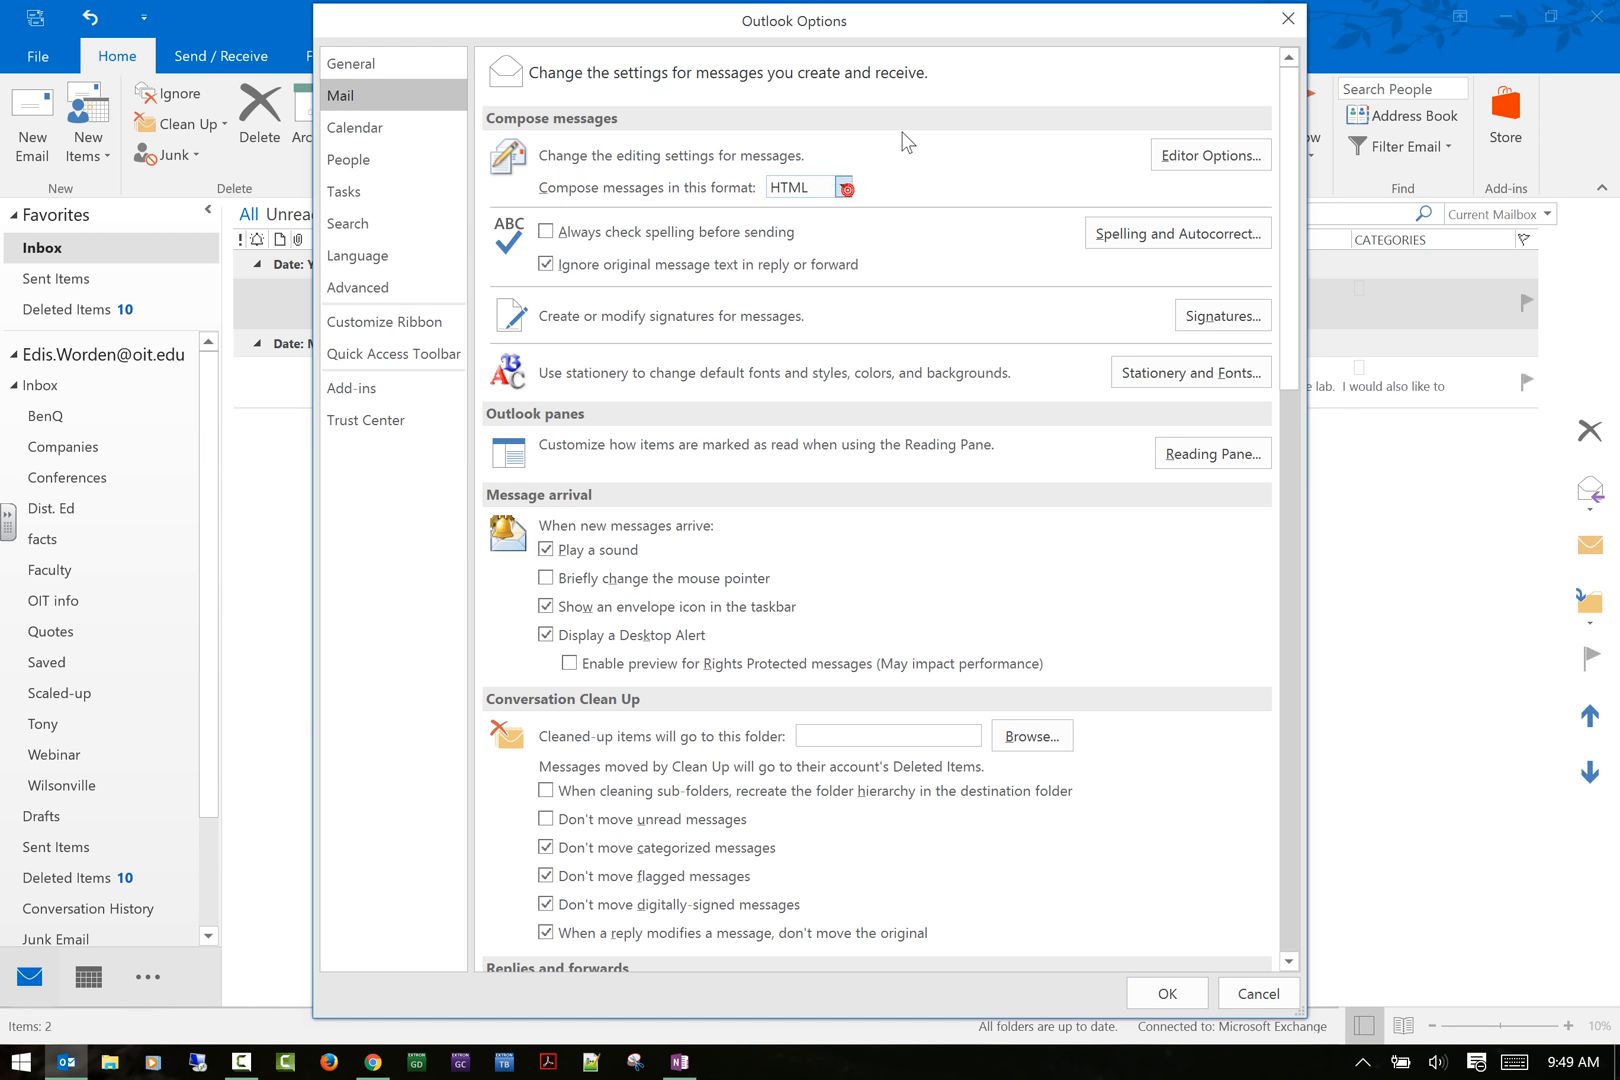
left_click_drag(601, 186, 855, 155)
In the spelling and autocorrect settings, enable marking grammar errors as you type, checking grammar with spelling, and showing readability statistics.
left_click(1156, 236)
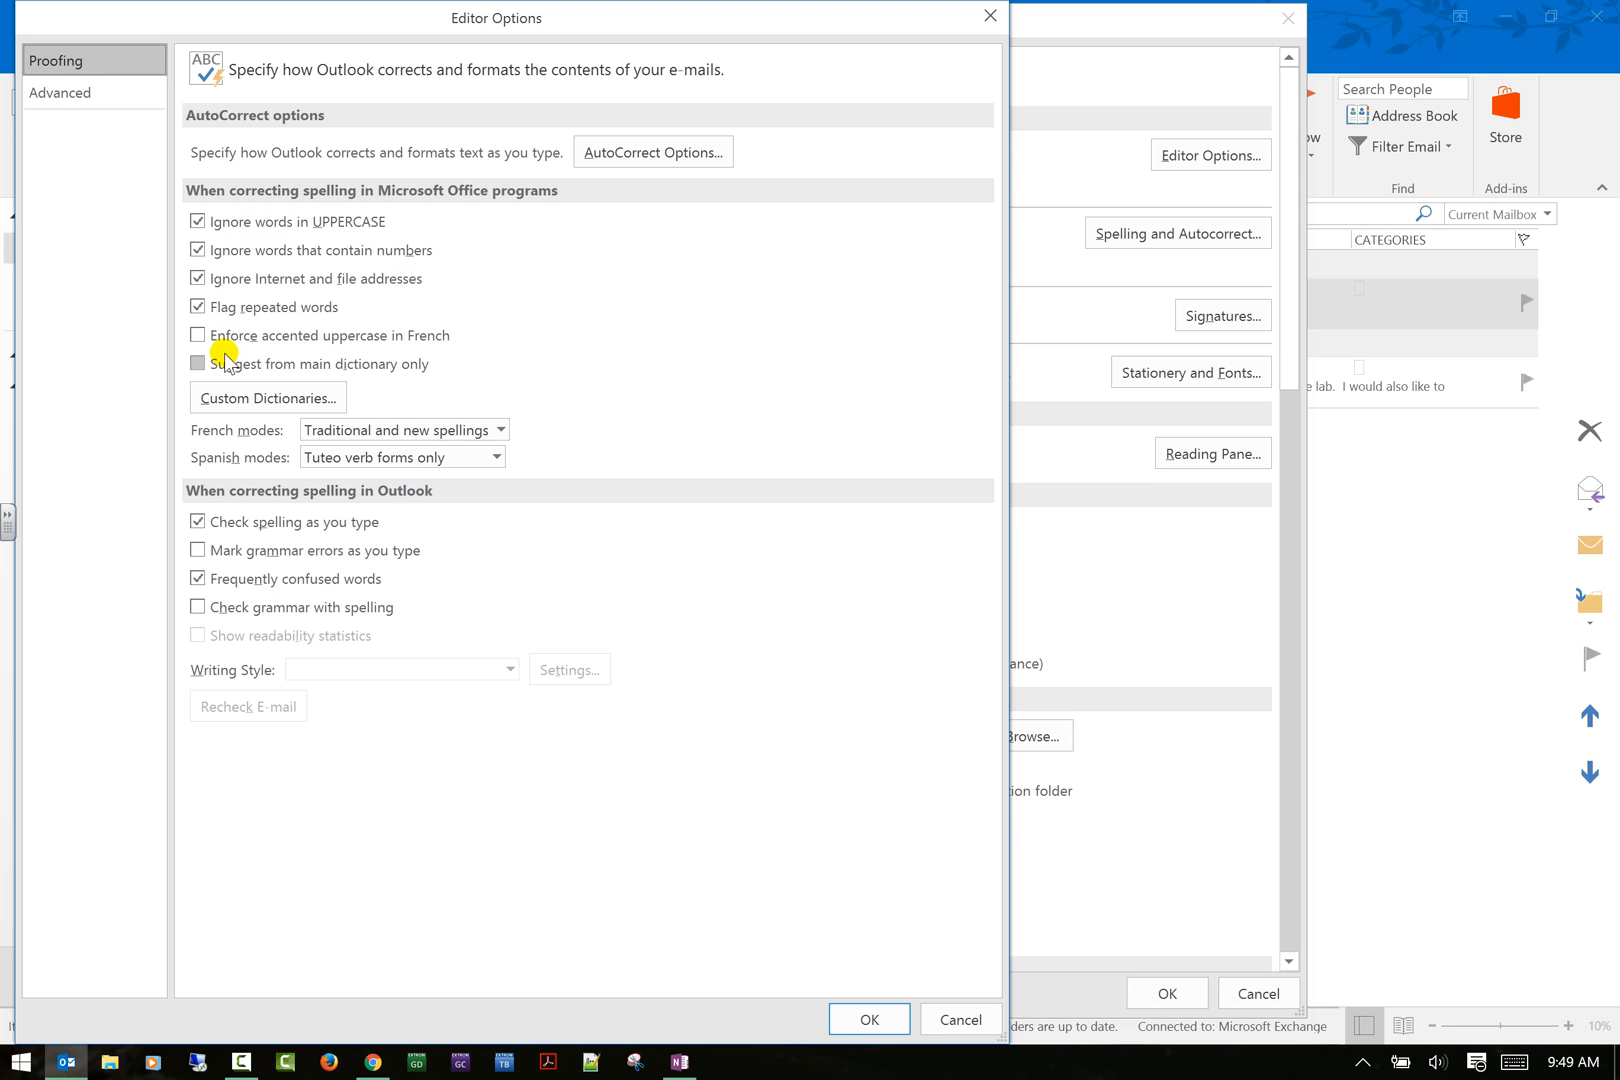
left_click(437, 345)
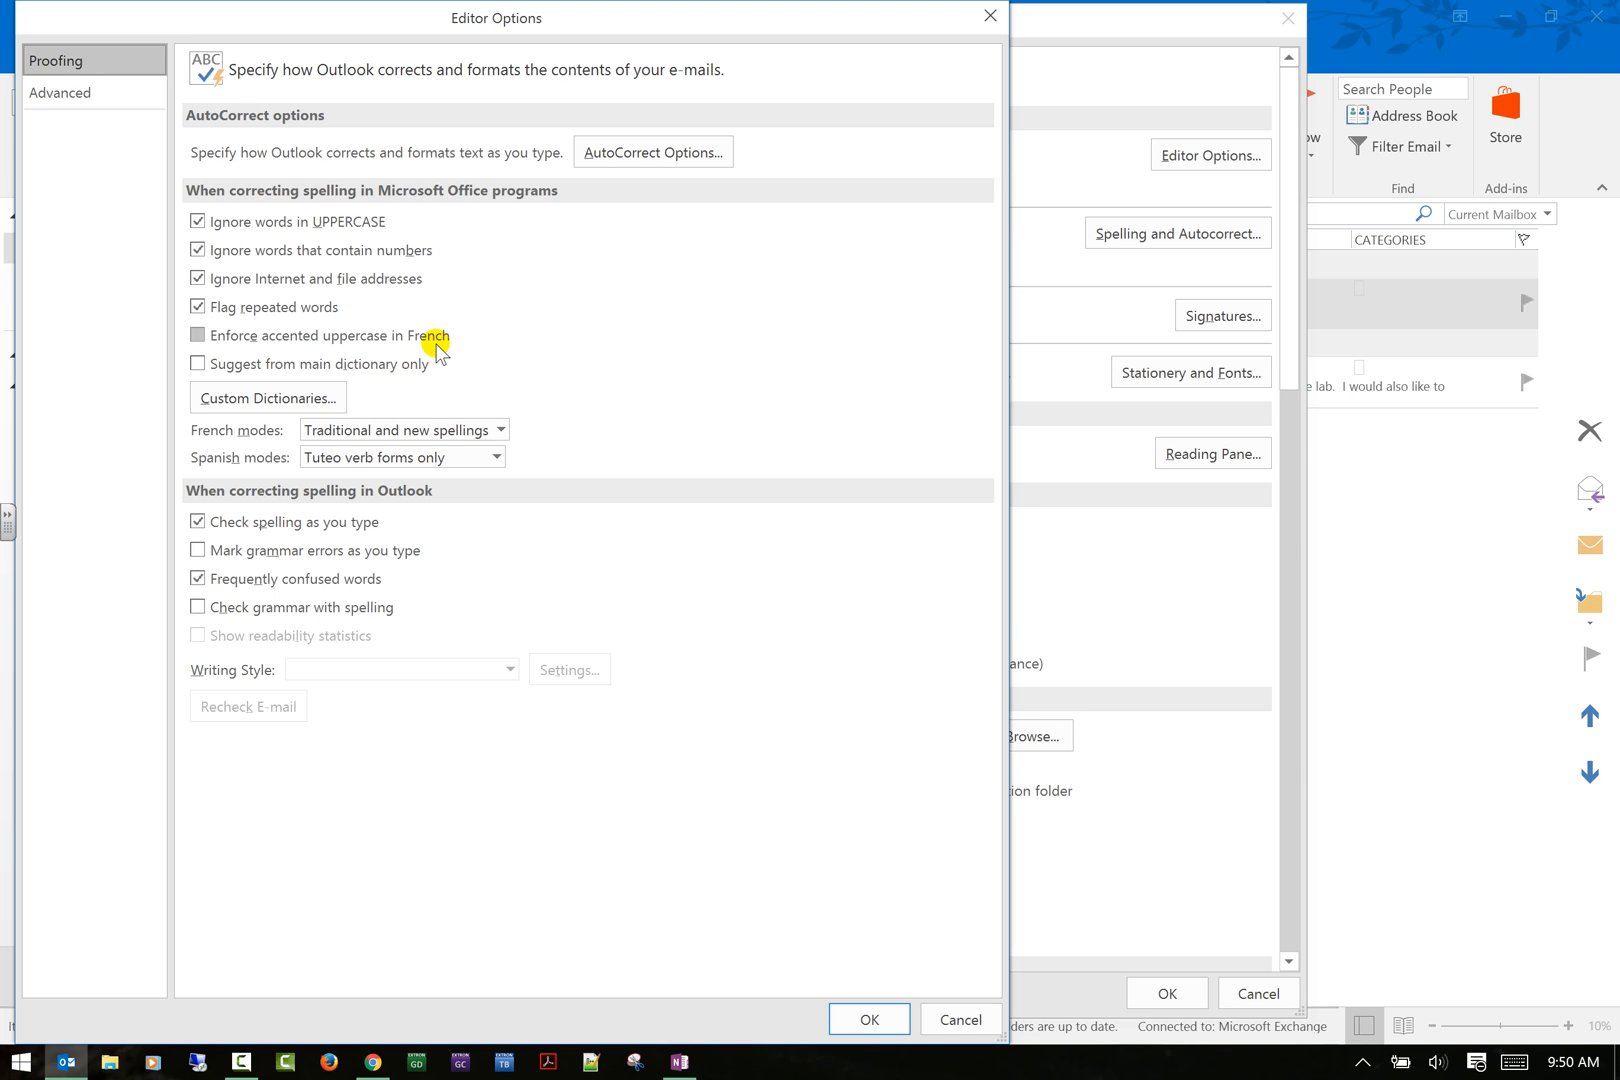
left_click_drag(437, 347, 400, 373)
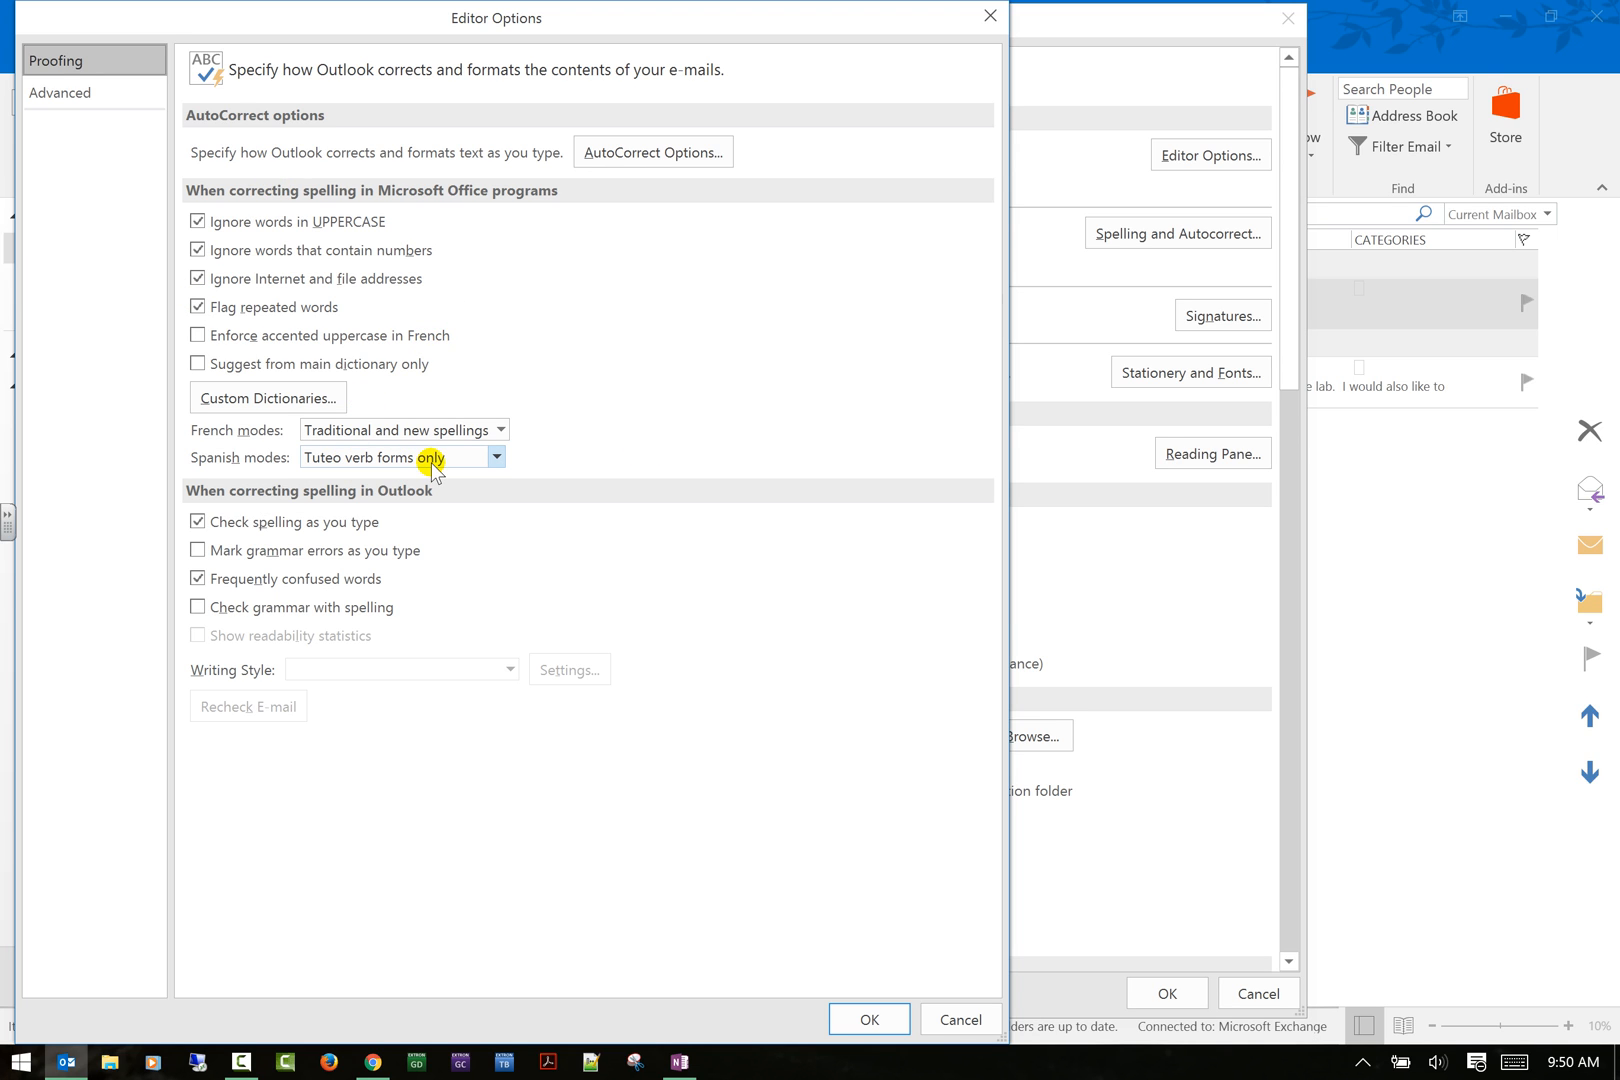
left_click(349, 531)
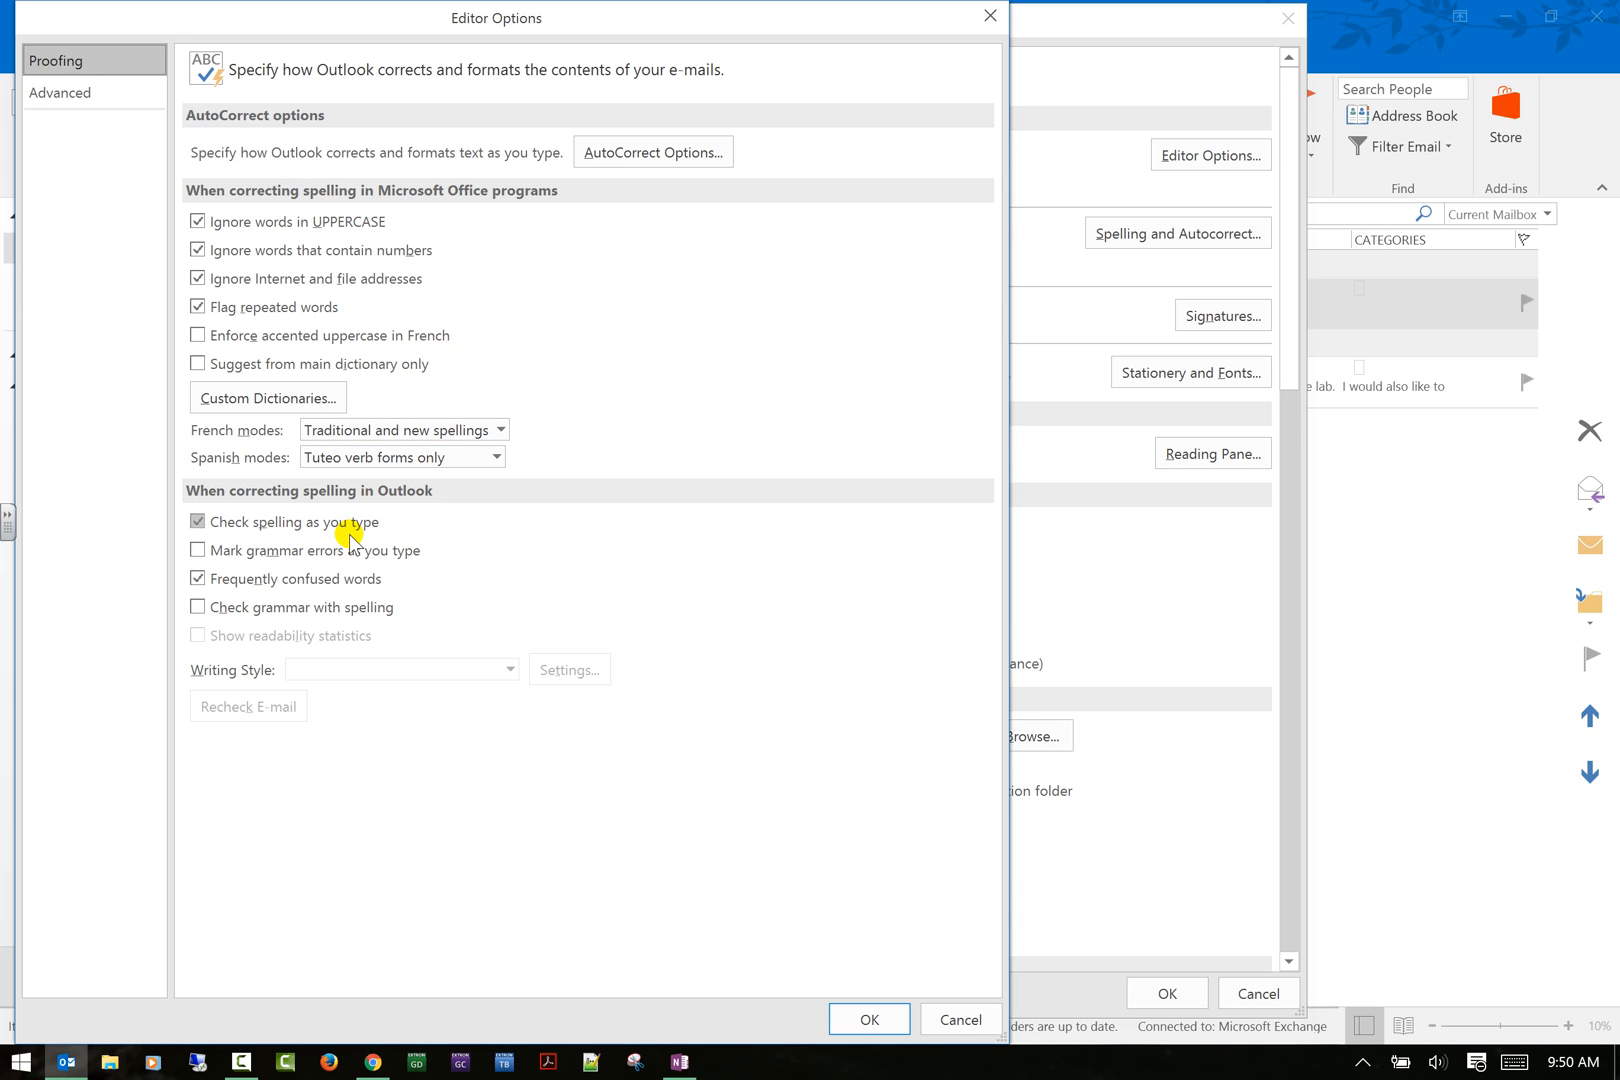
left_click(340, 559)
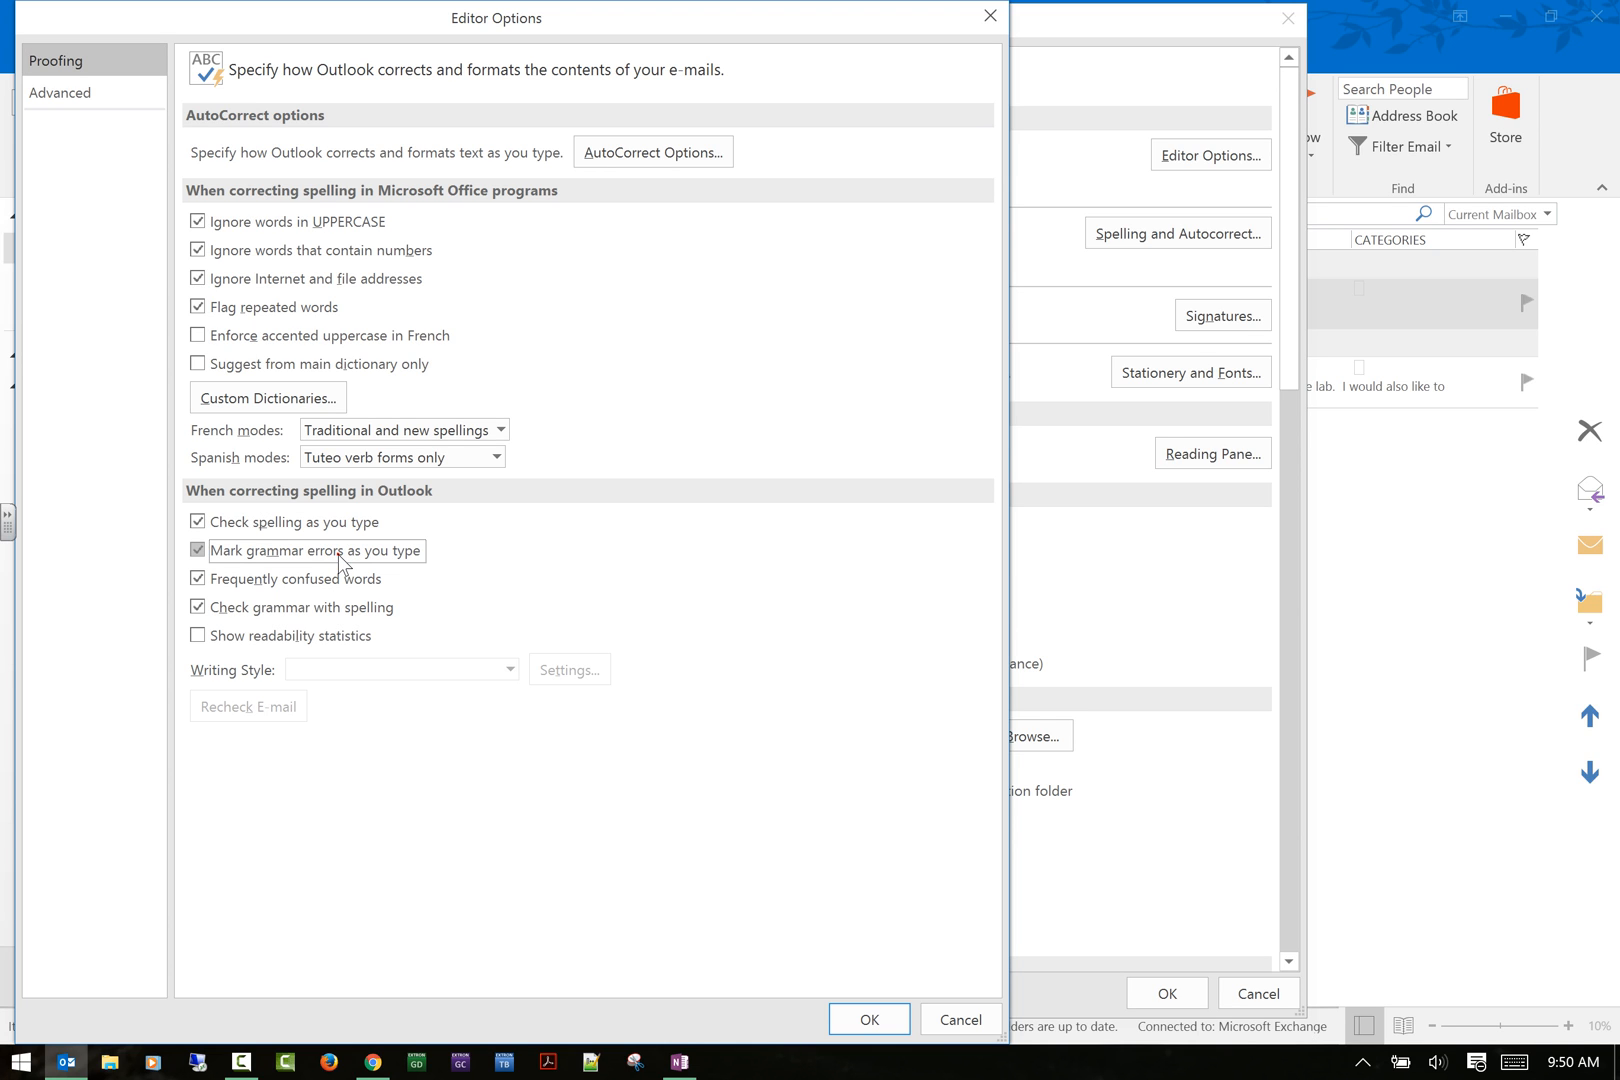
left_click(347, 586)
left_click(394, 612)
left_click(327, 641)
left_click(246, 645)
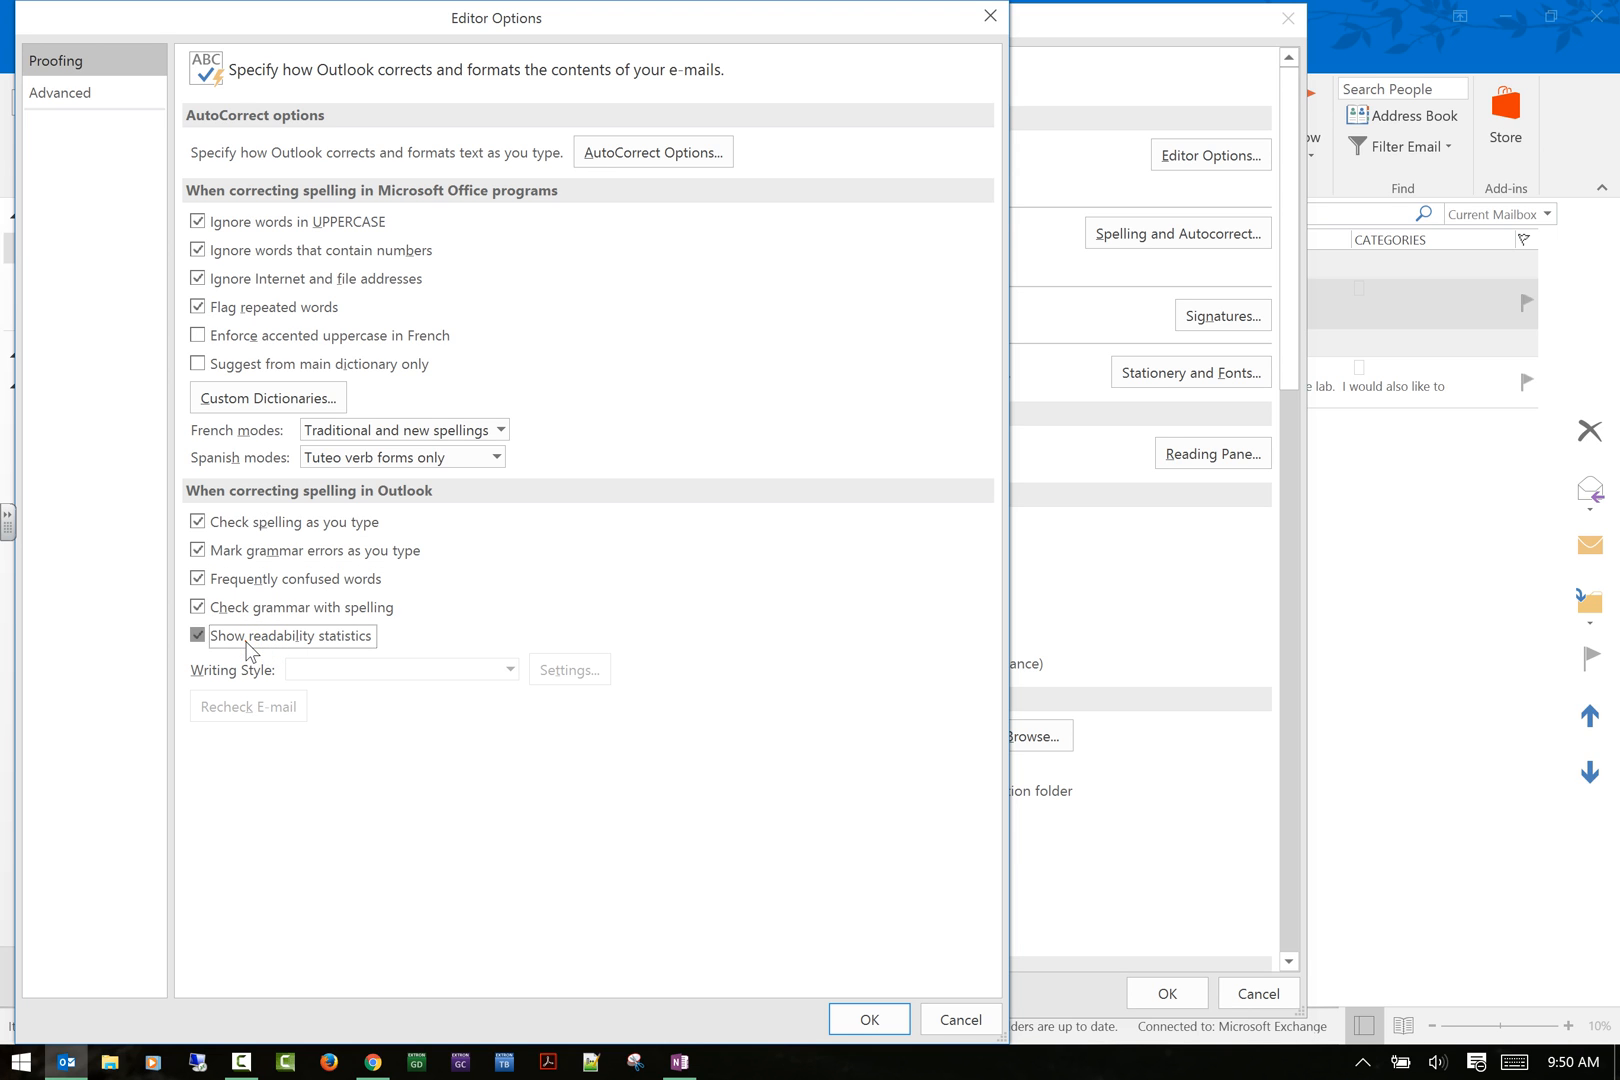
Review the advanced editing, cut-copy-paste, pen and display settings of the editor, and accept the editor options.
left_click(78, 92)
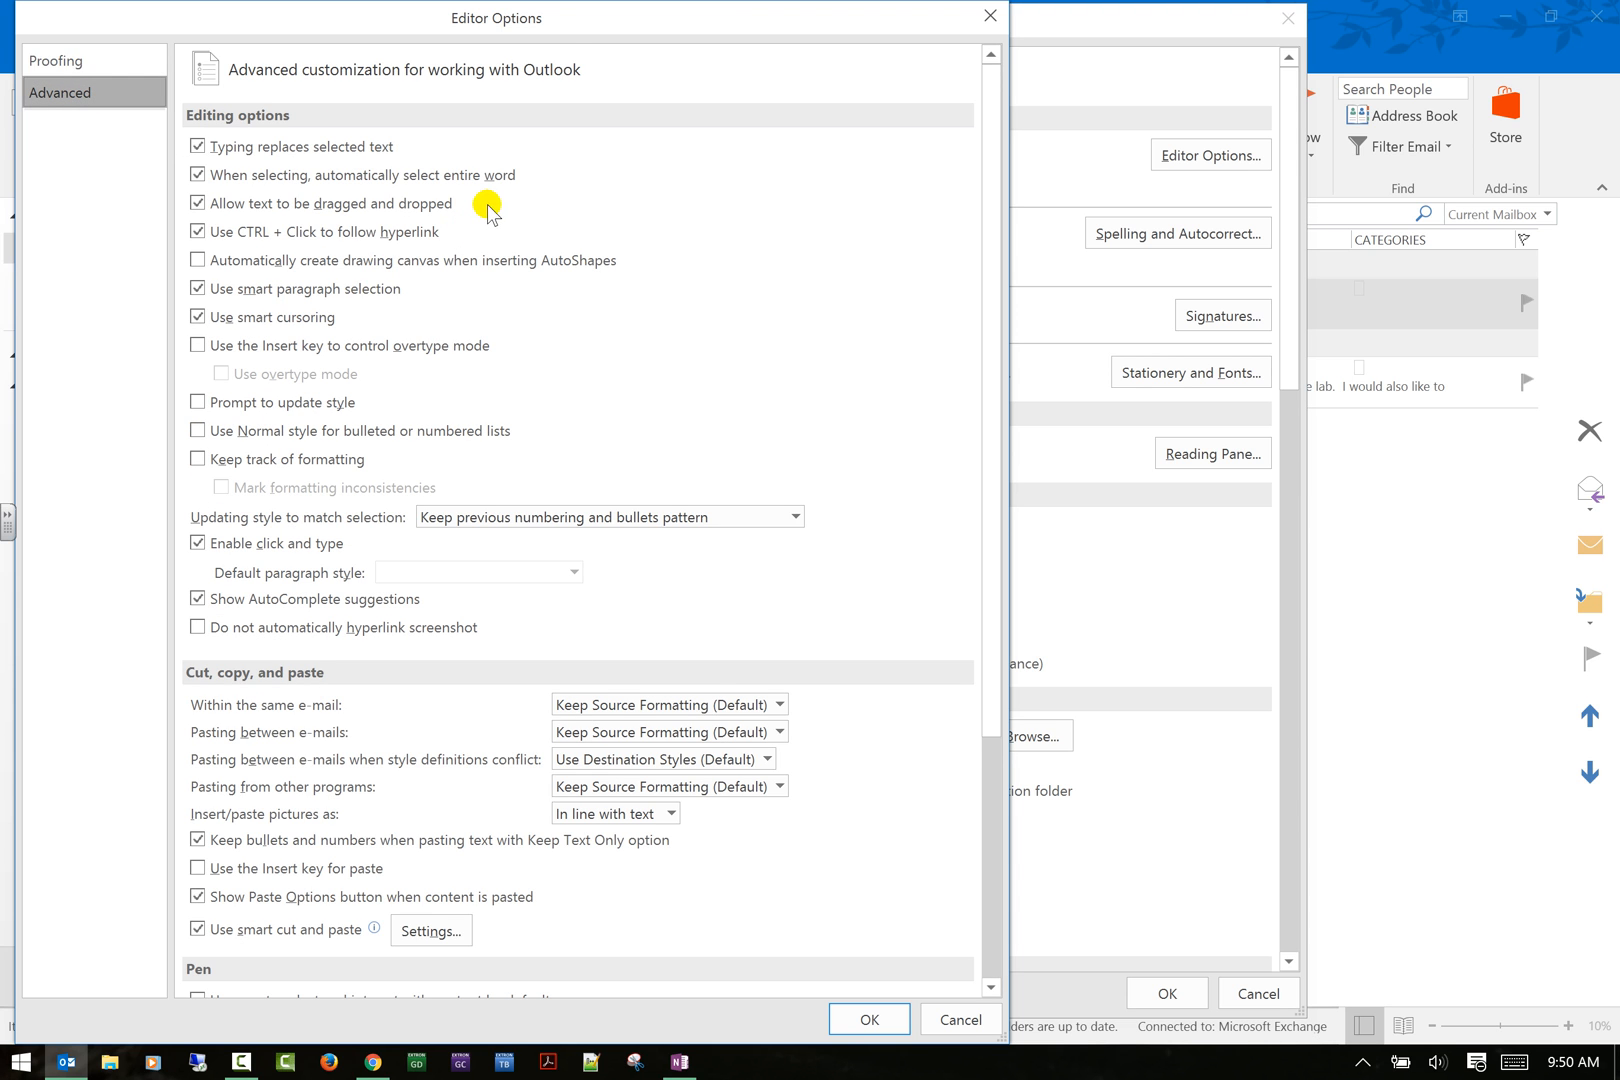
scroll(542, 495, "down", 5)
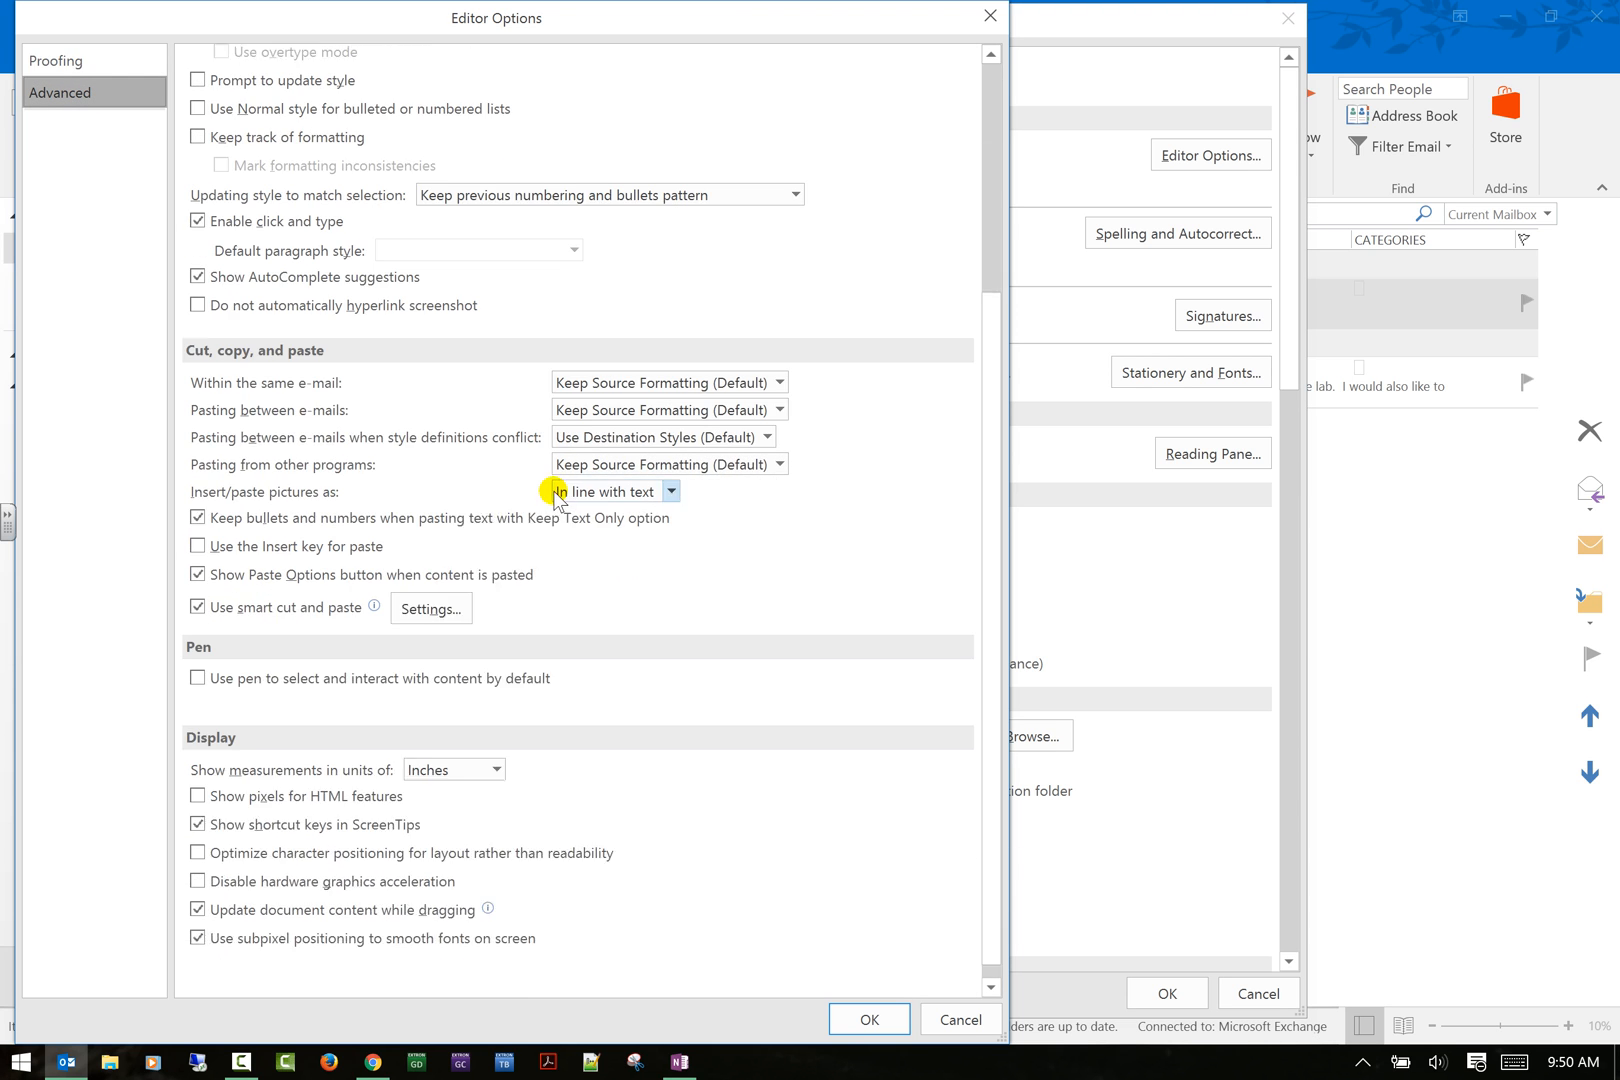
scroll(553, 493, "up", 5)
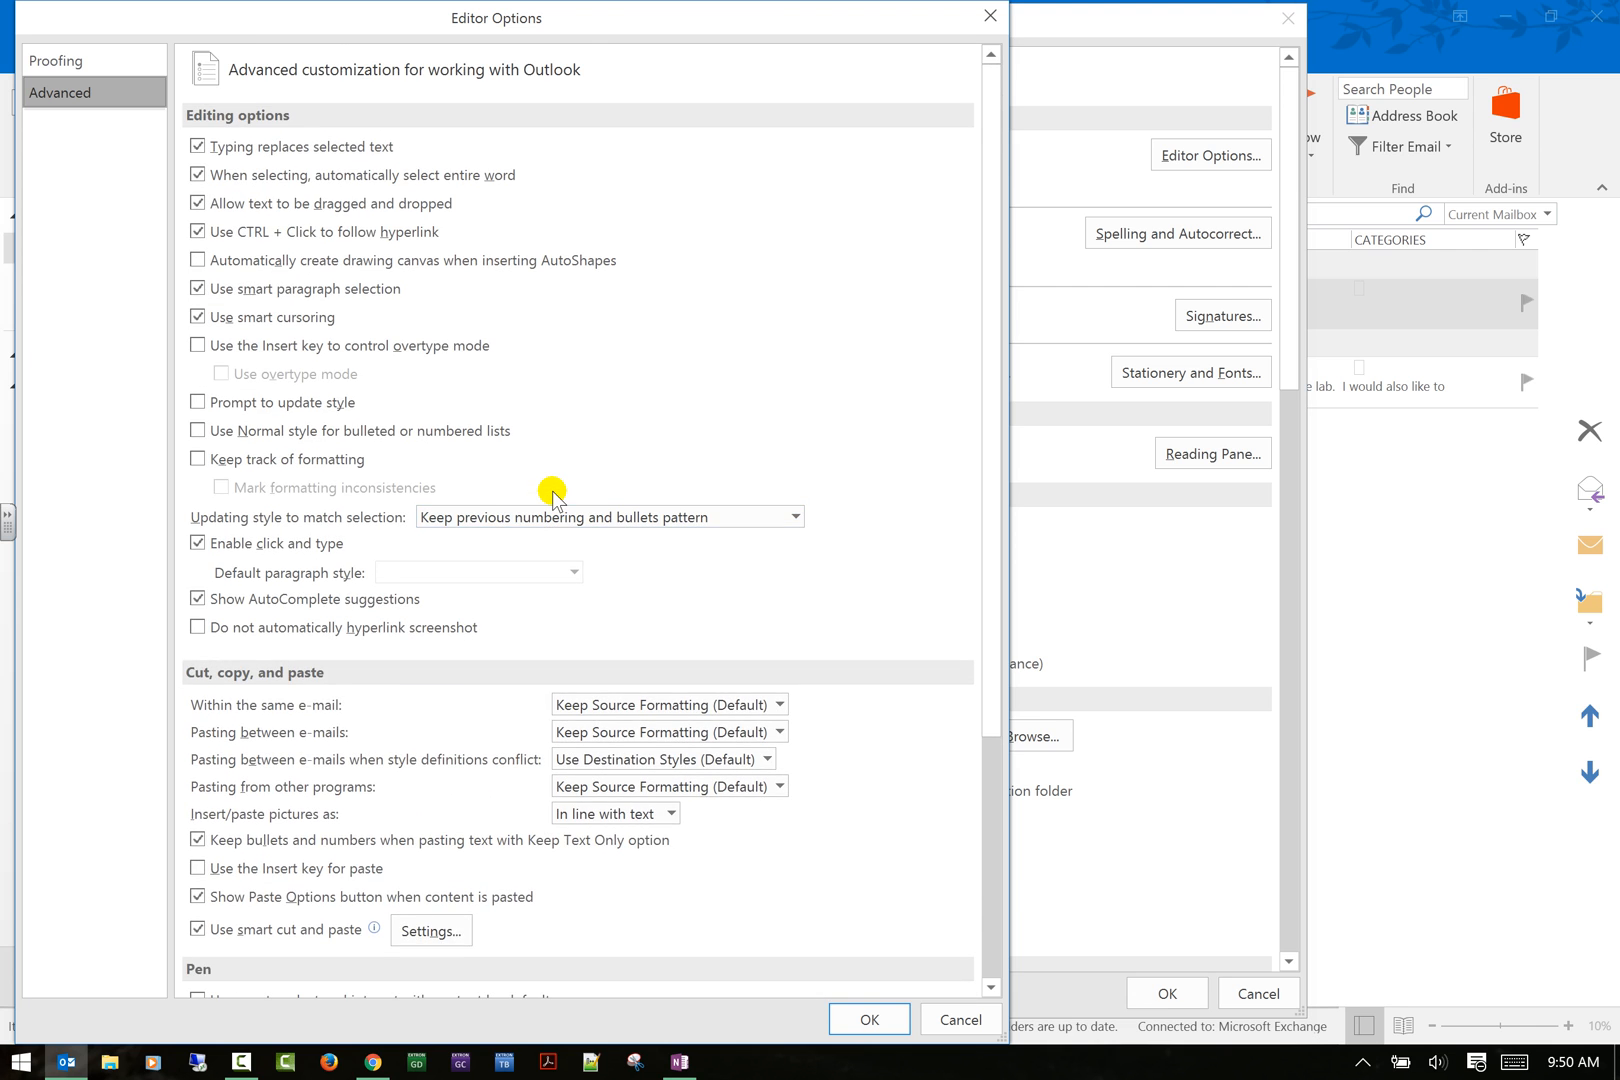
scroll(553, 493, "down", 5)
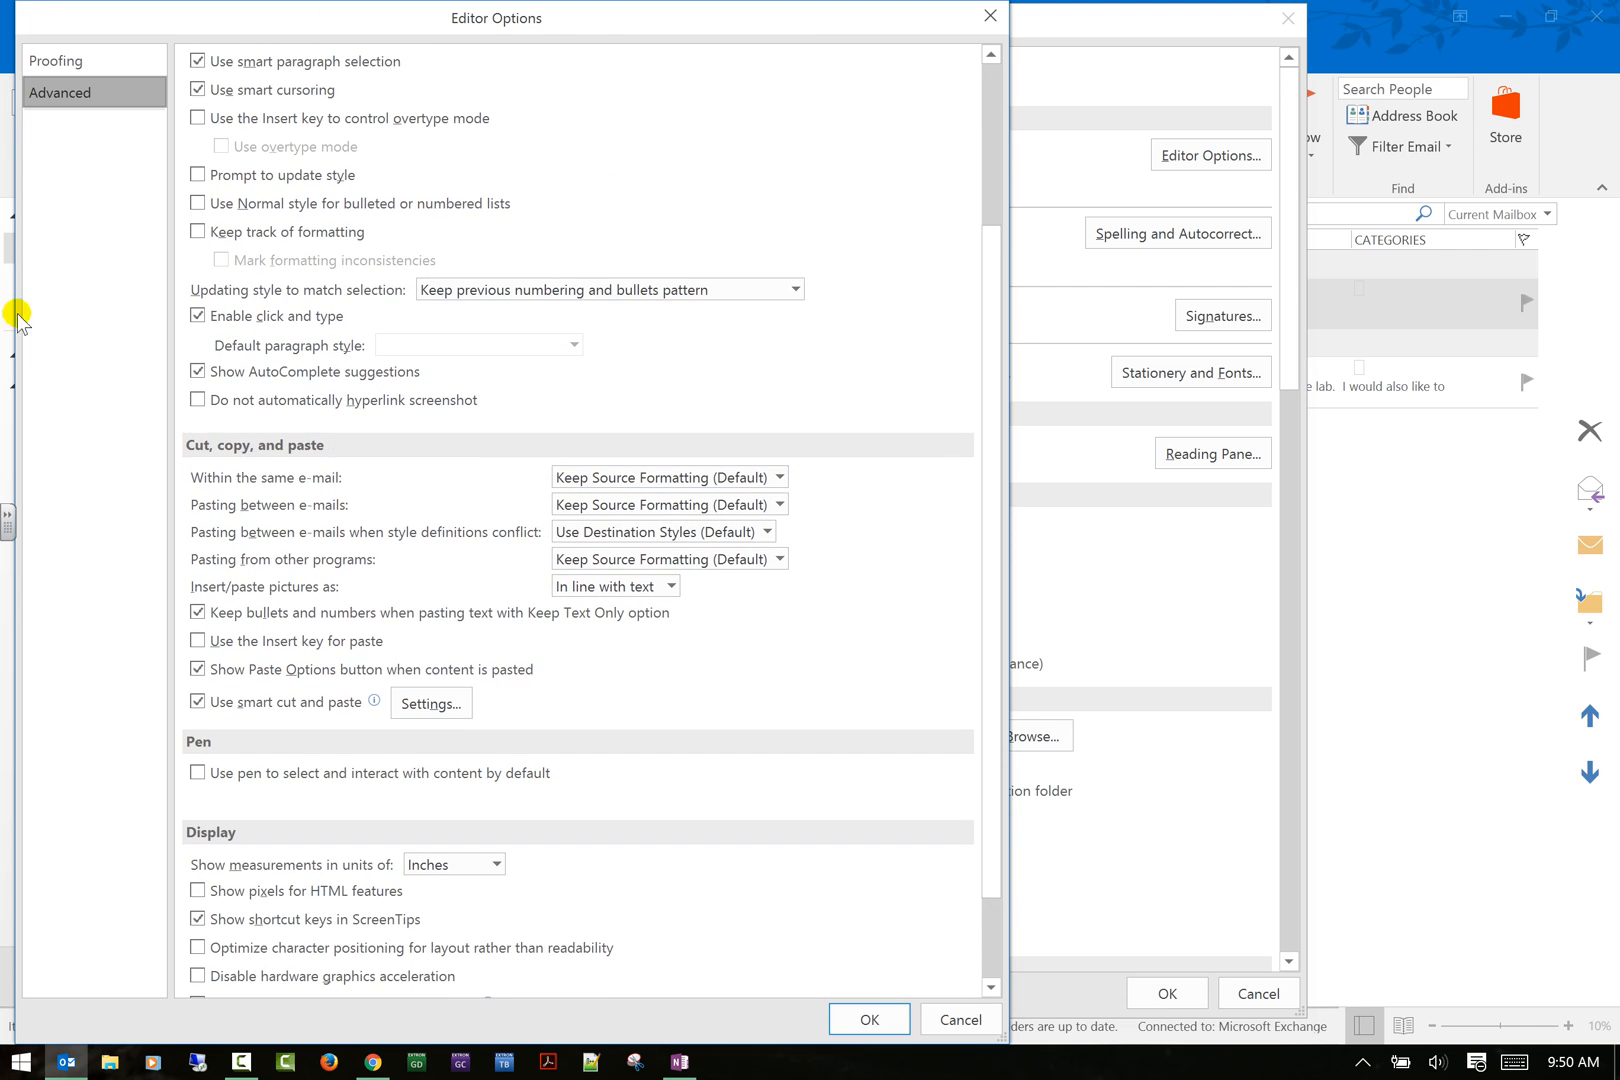
scroll(441, 214, "up", 3)
scroll(441, 214, "up", 1)
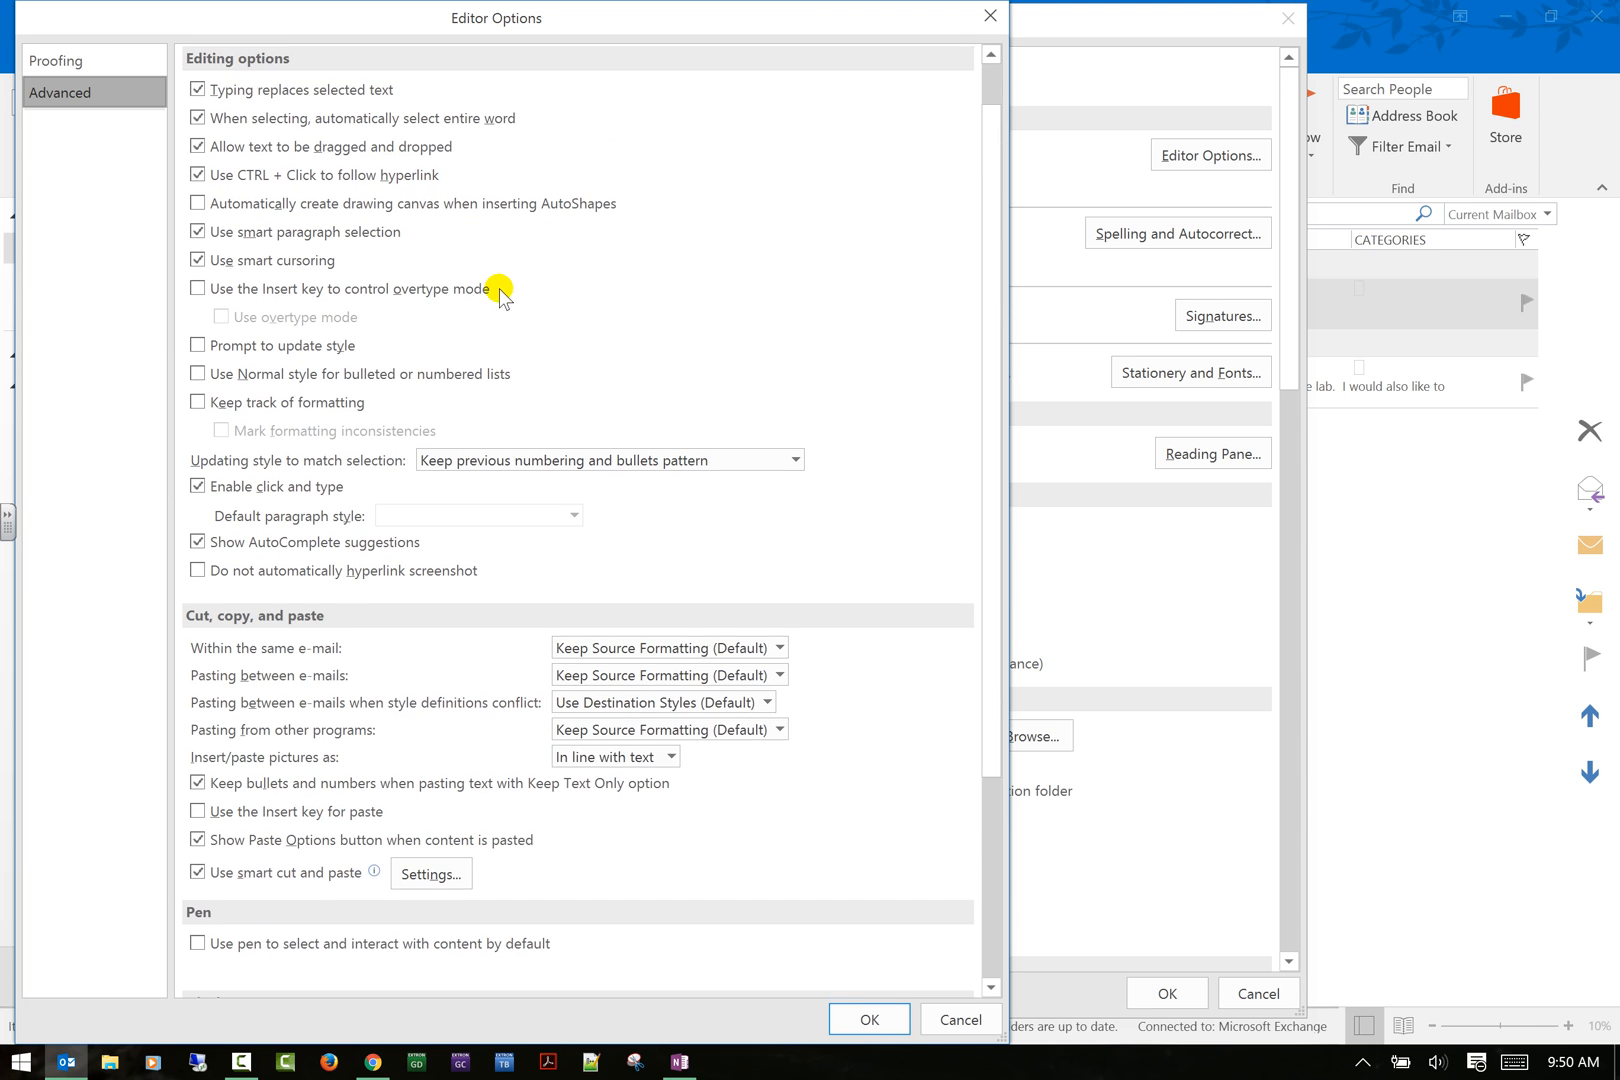
scroll(505, 286, "down", 1)
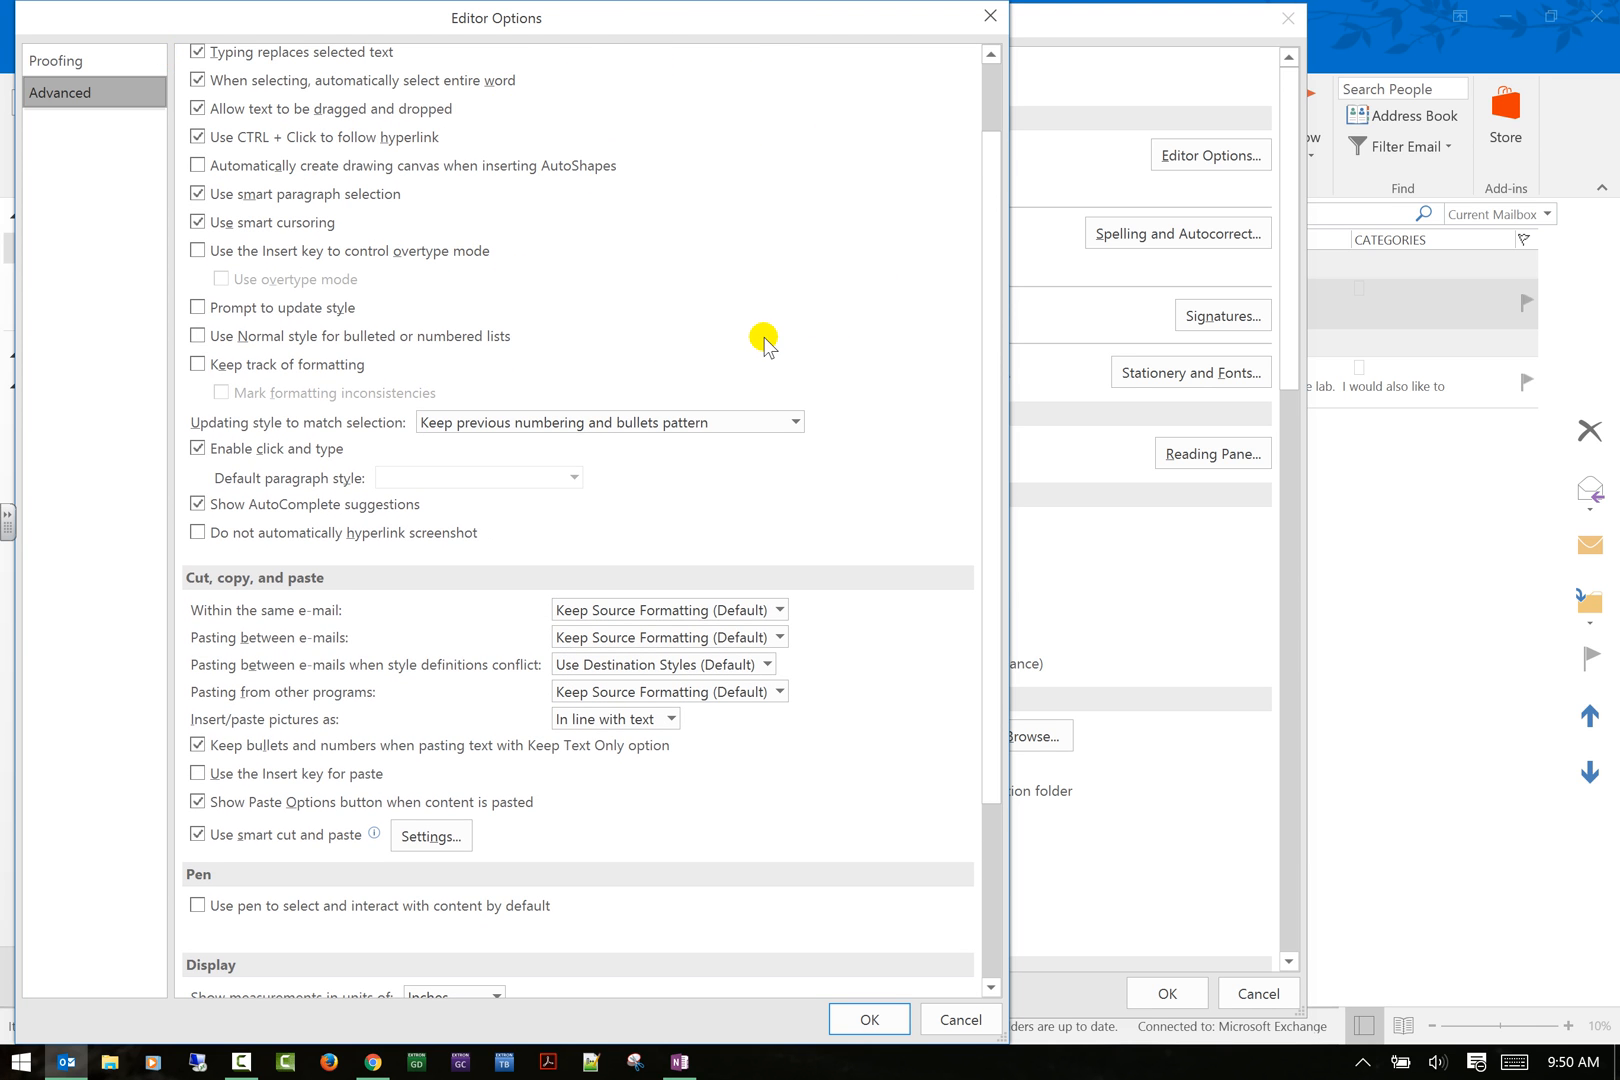
scroll(763, 340, "down", 5)
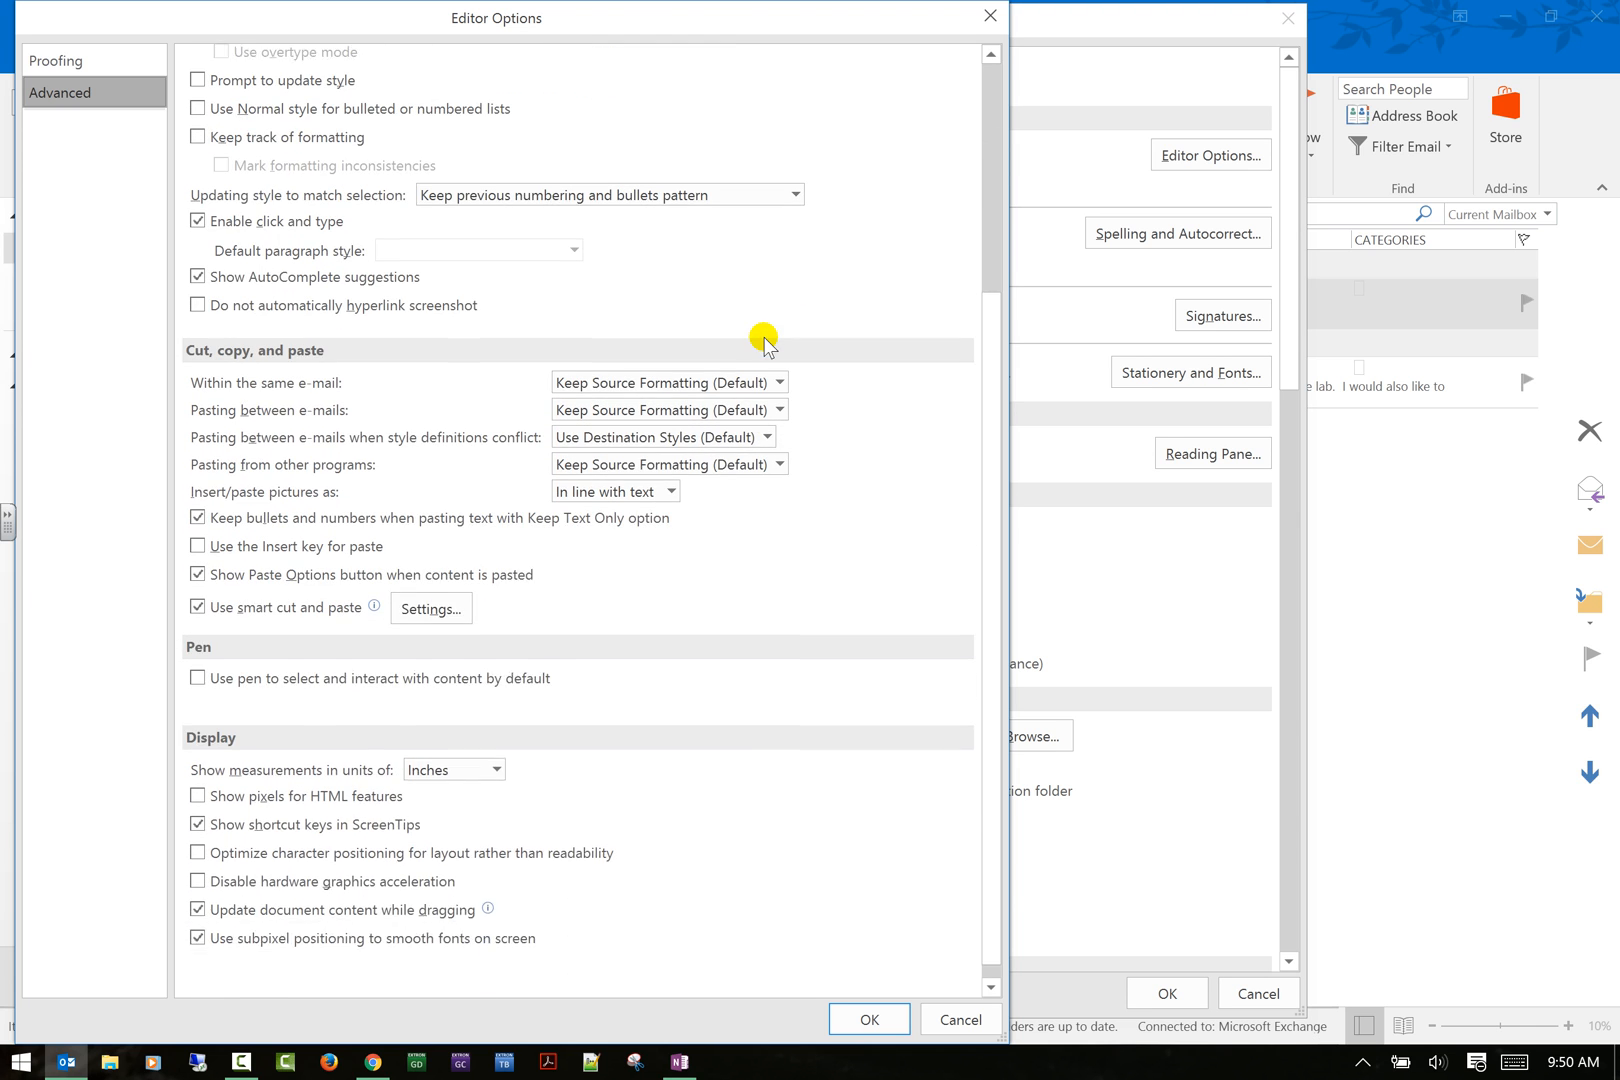
scroll(763, 340, "up", 6)
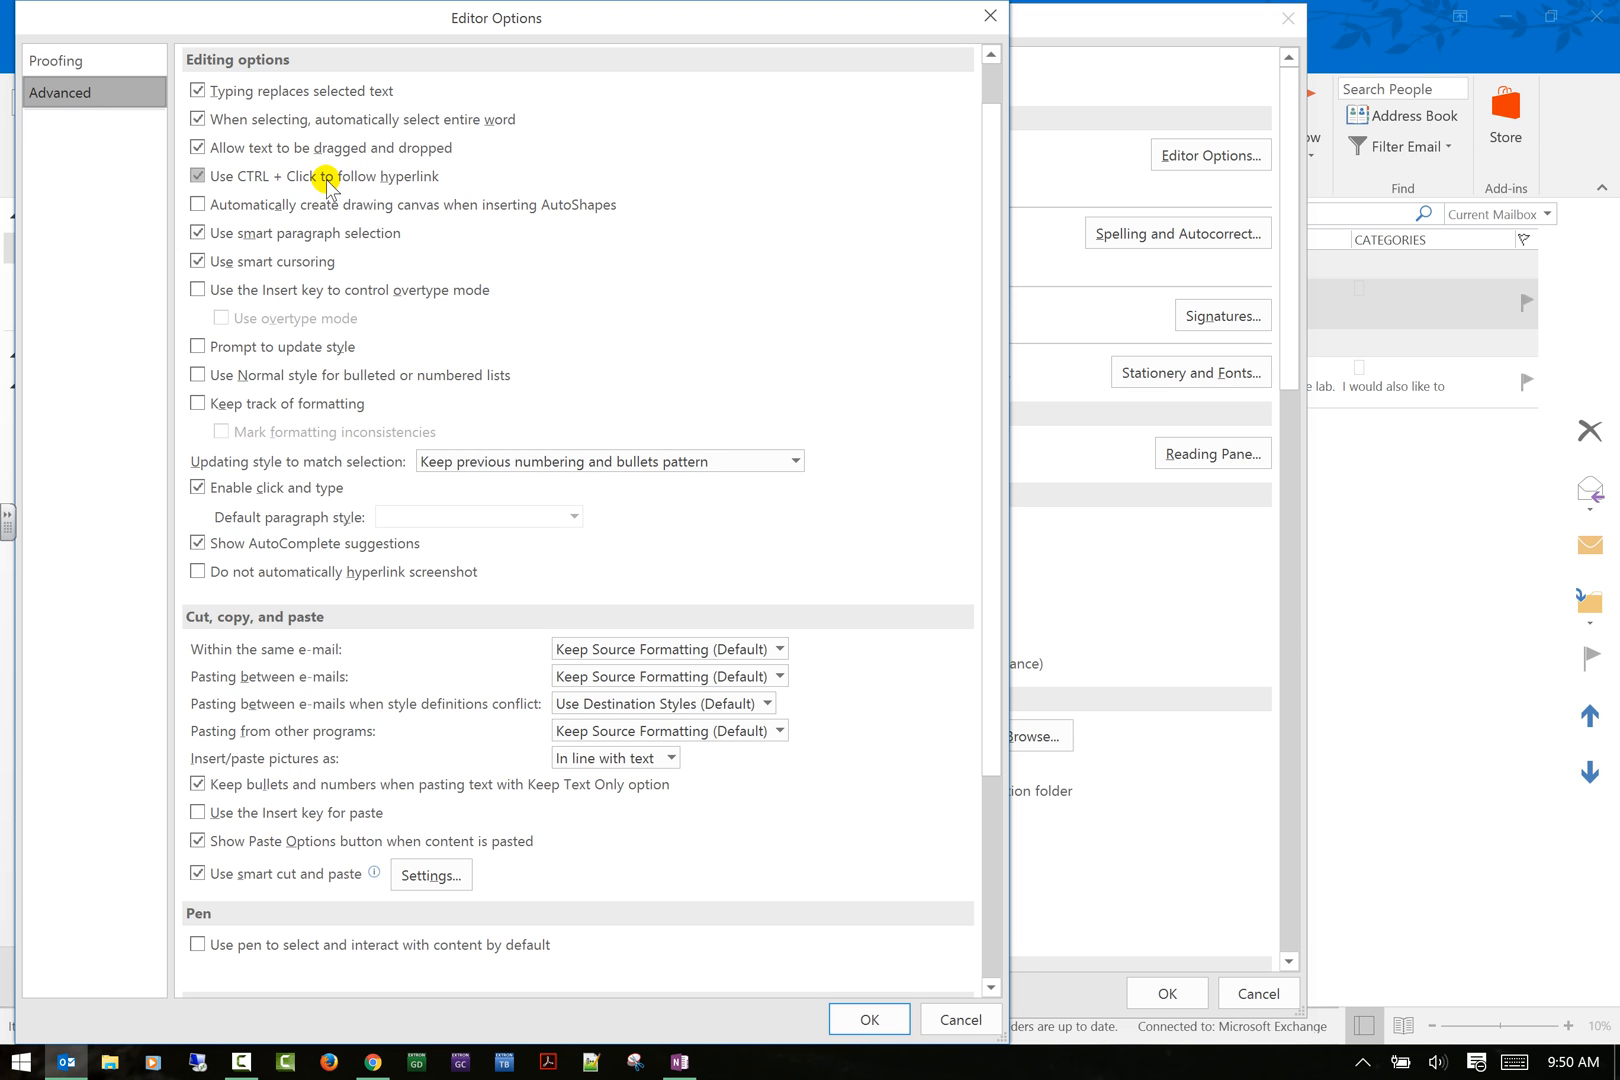
scroll(524, 470, "down", 5)
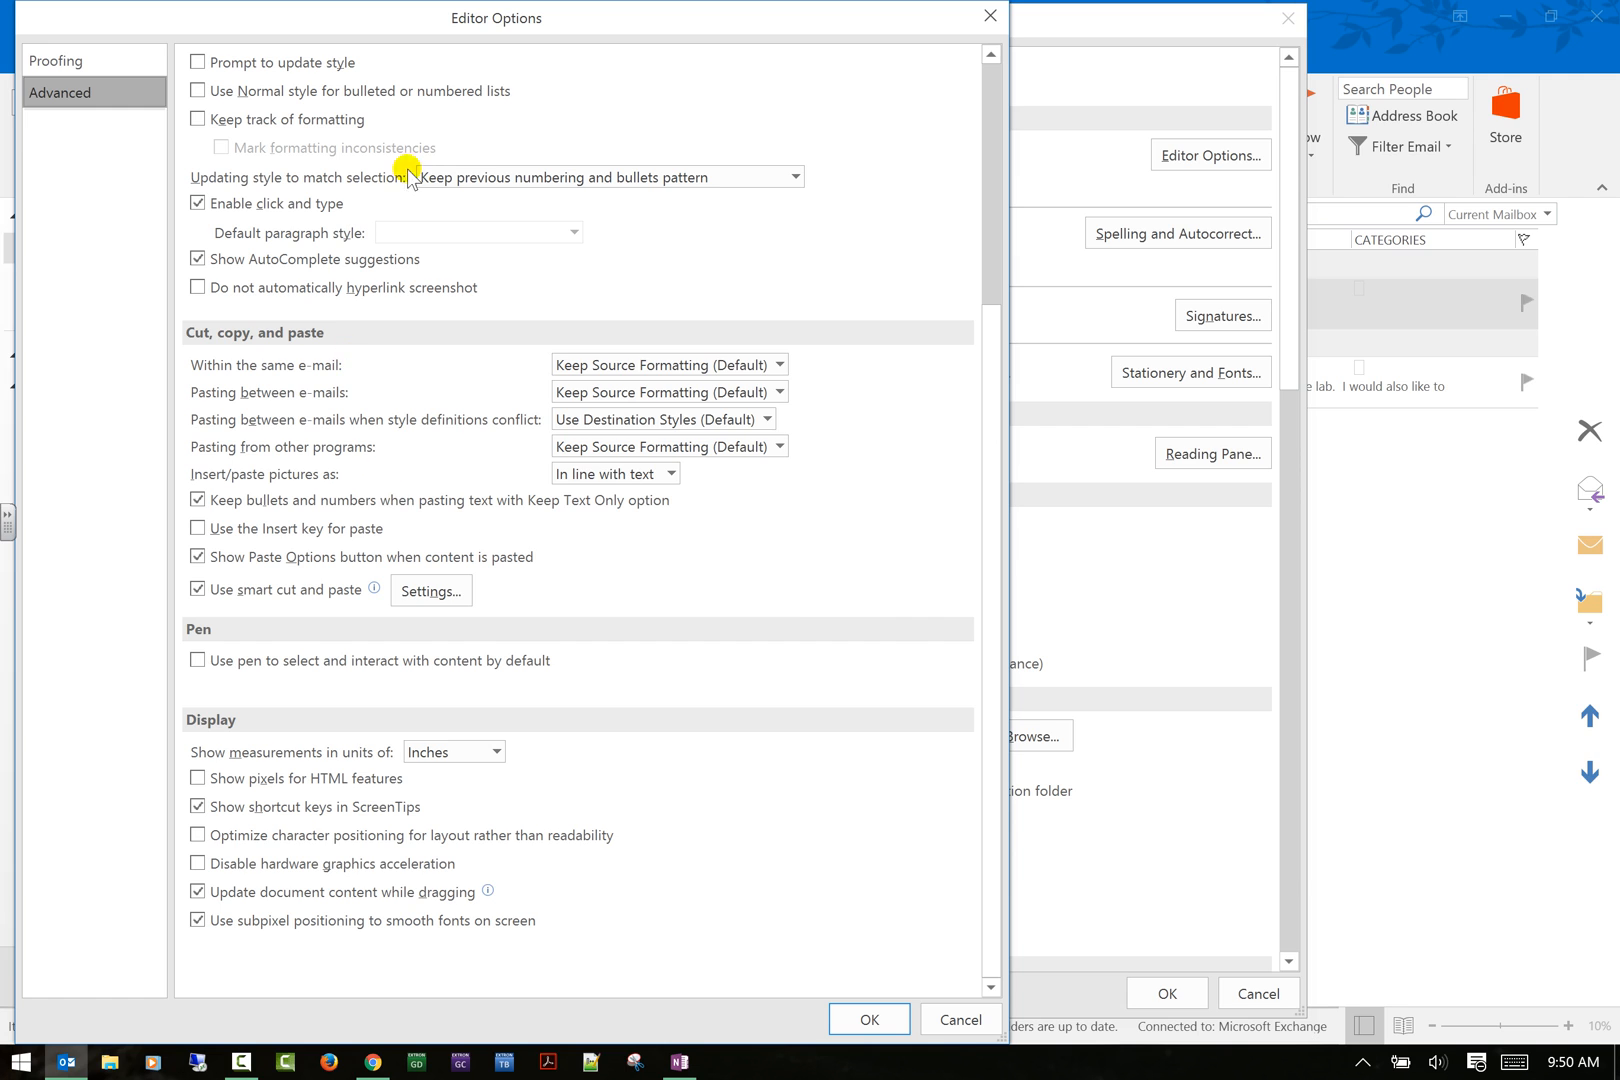
left_click(858, 1016)
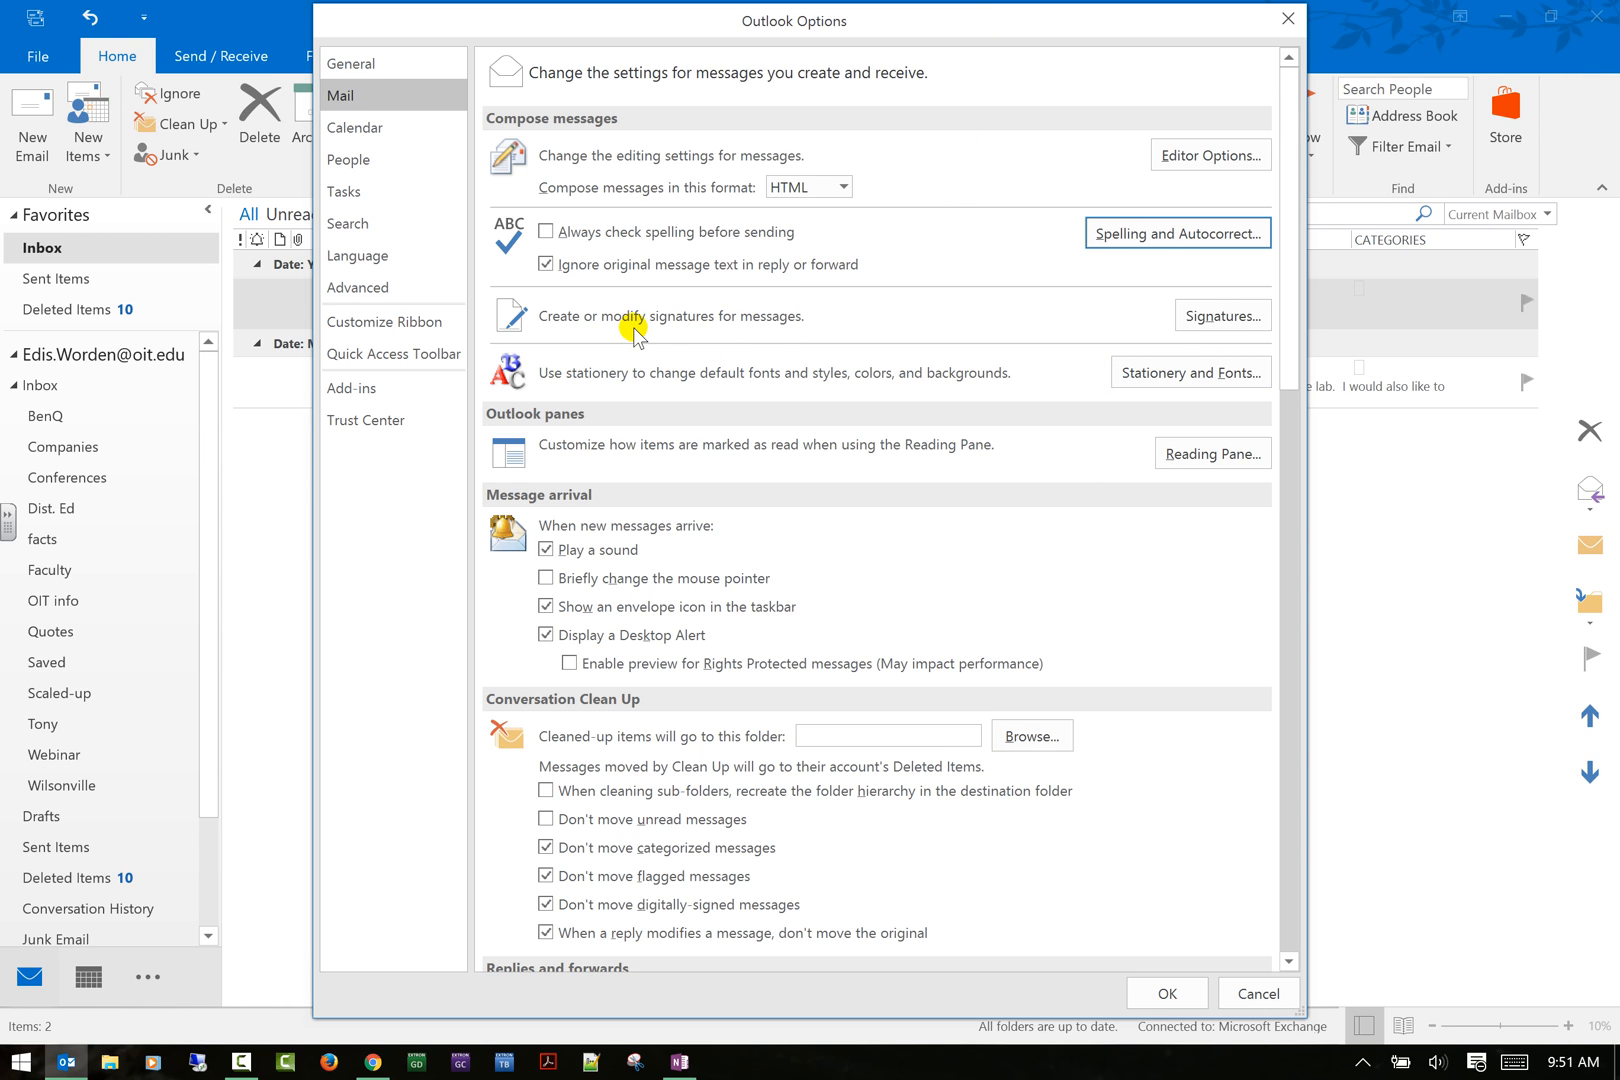
Examine the saved e-mail signatures, including Test, and close the signature settings without saving changes.
left_click(1224, 315)
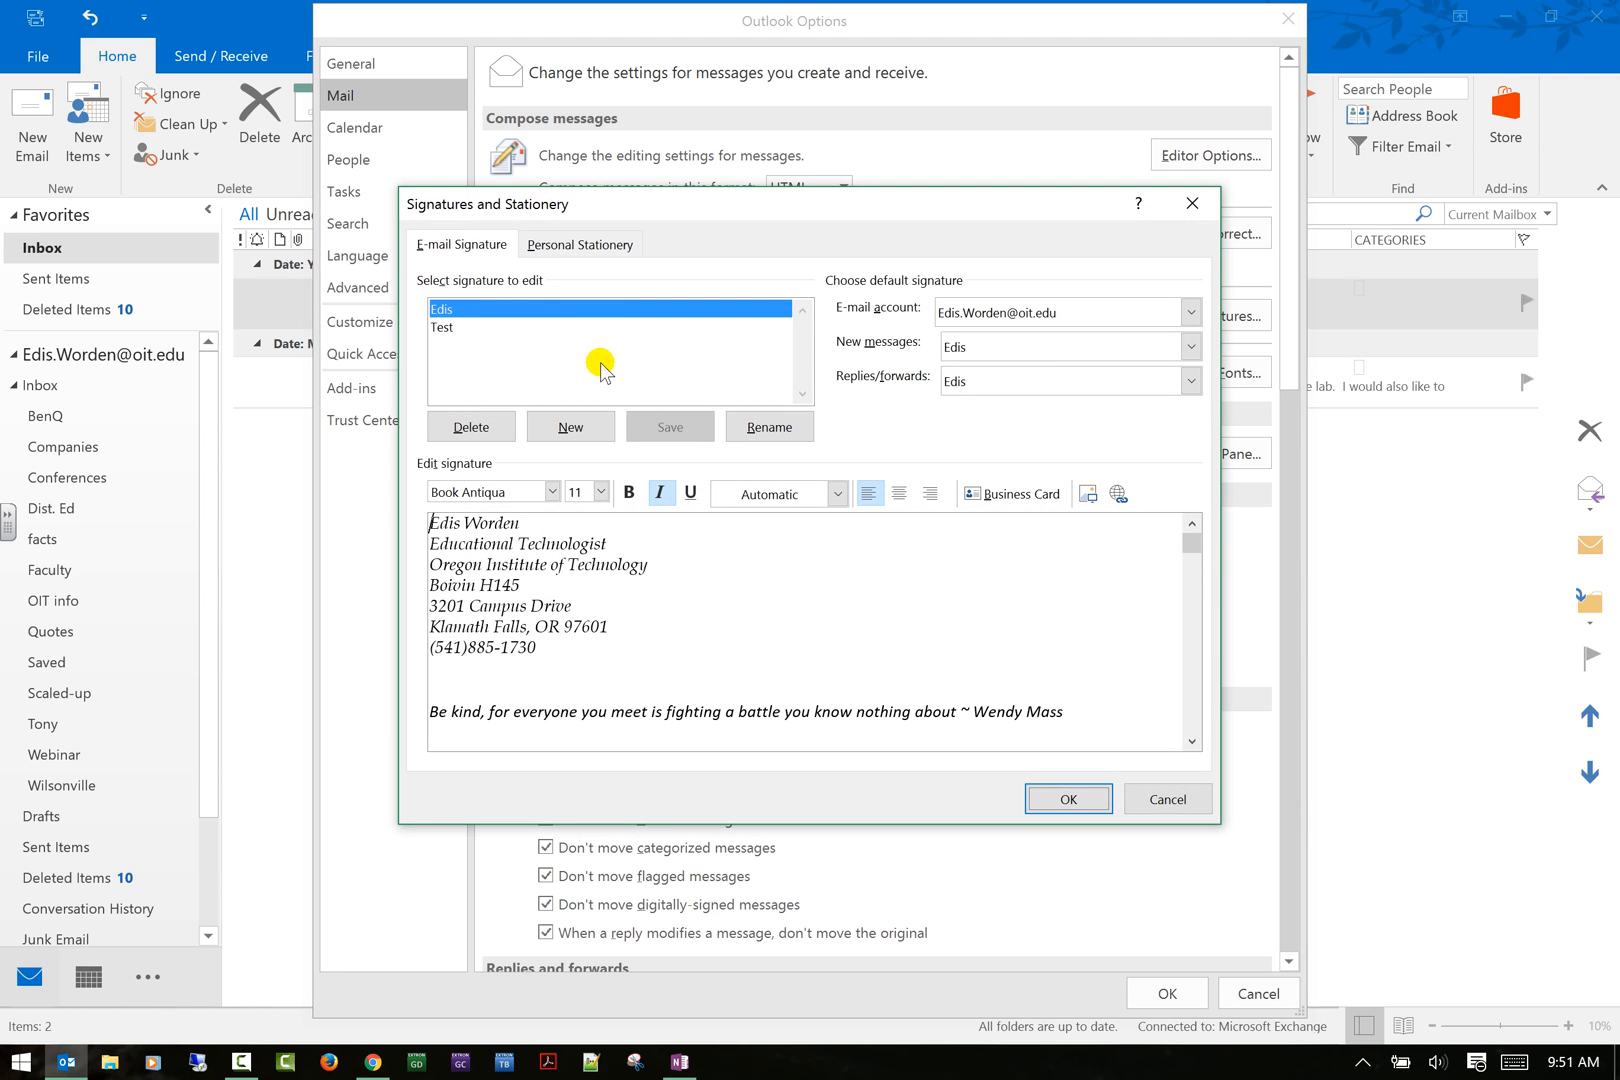
left_click(458, 330)
left_click(466, 310)
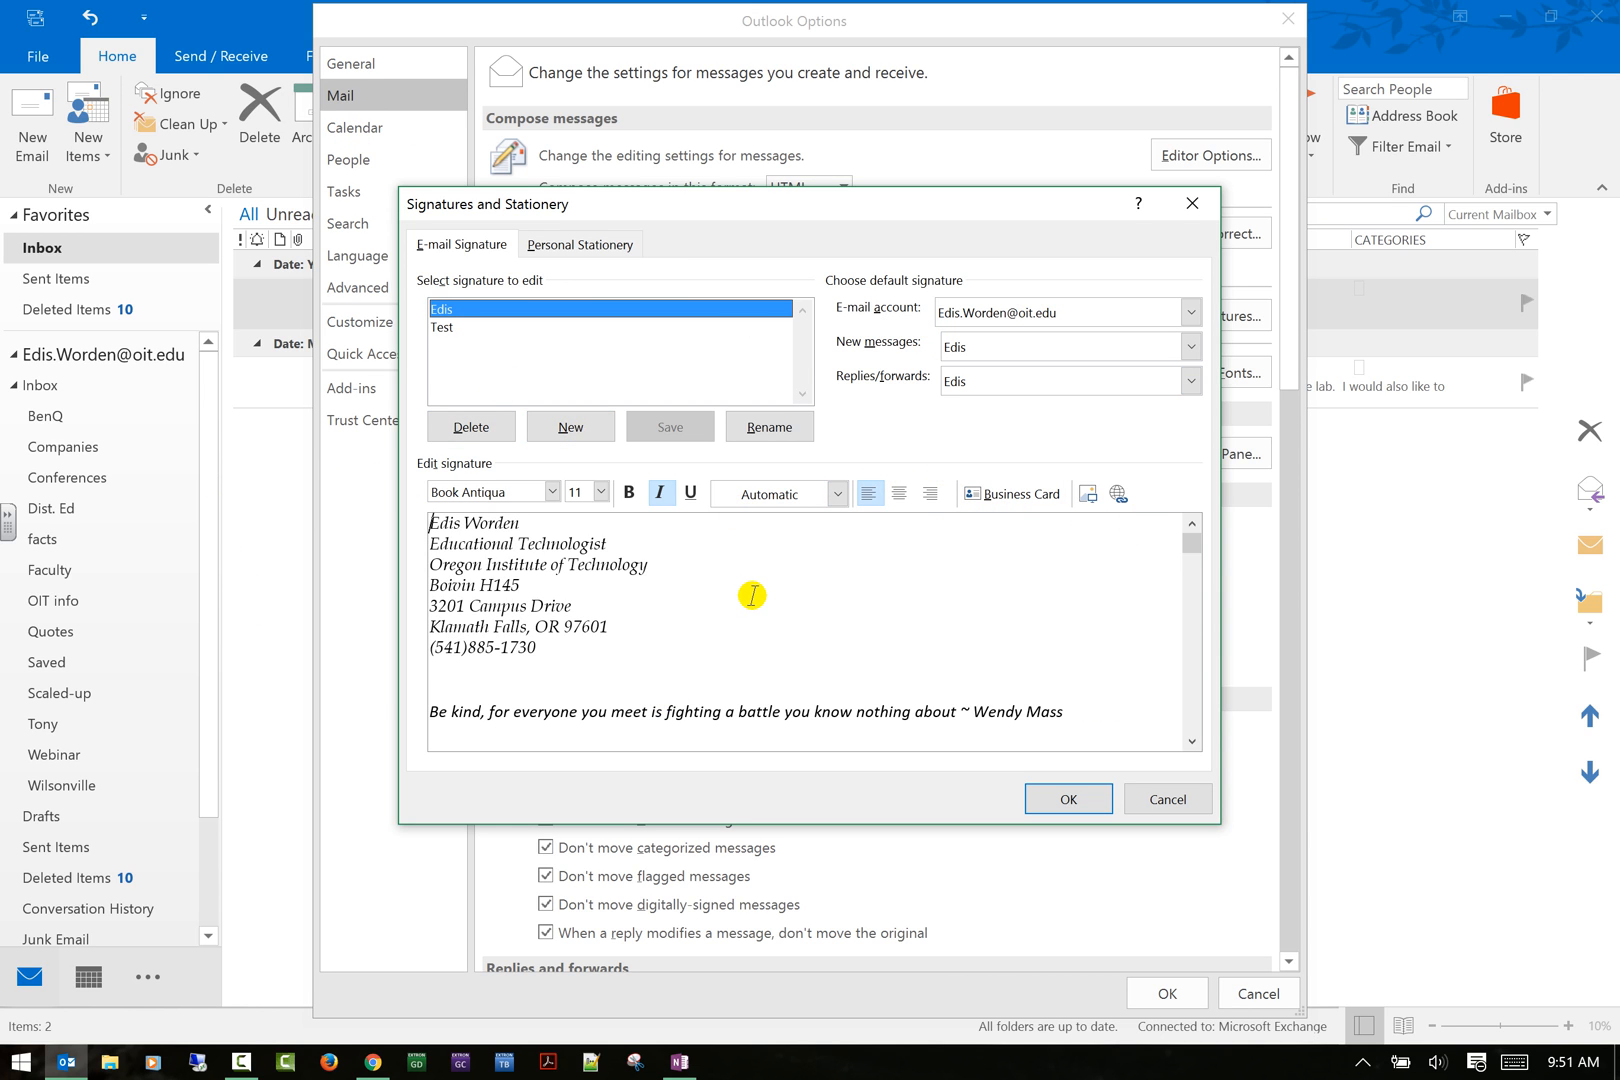
left_click(1153, 807)
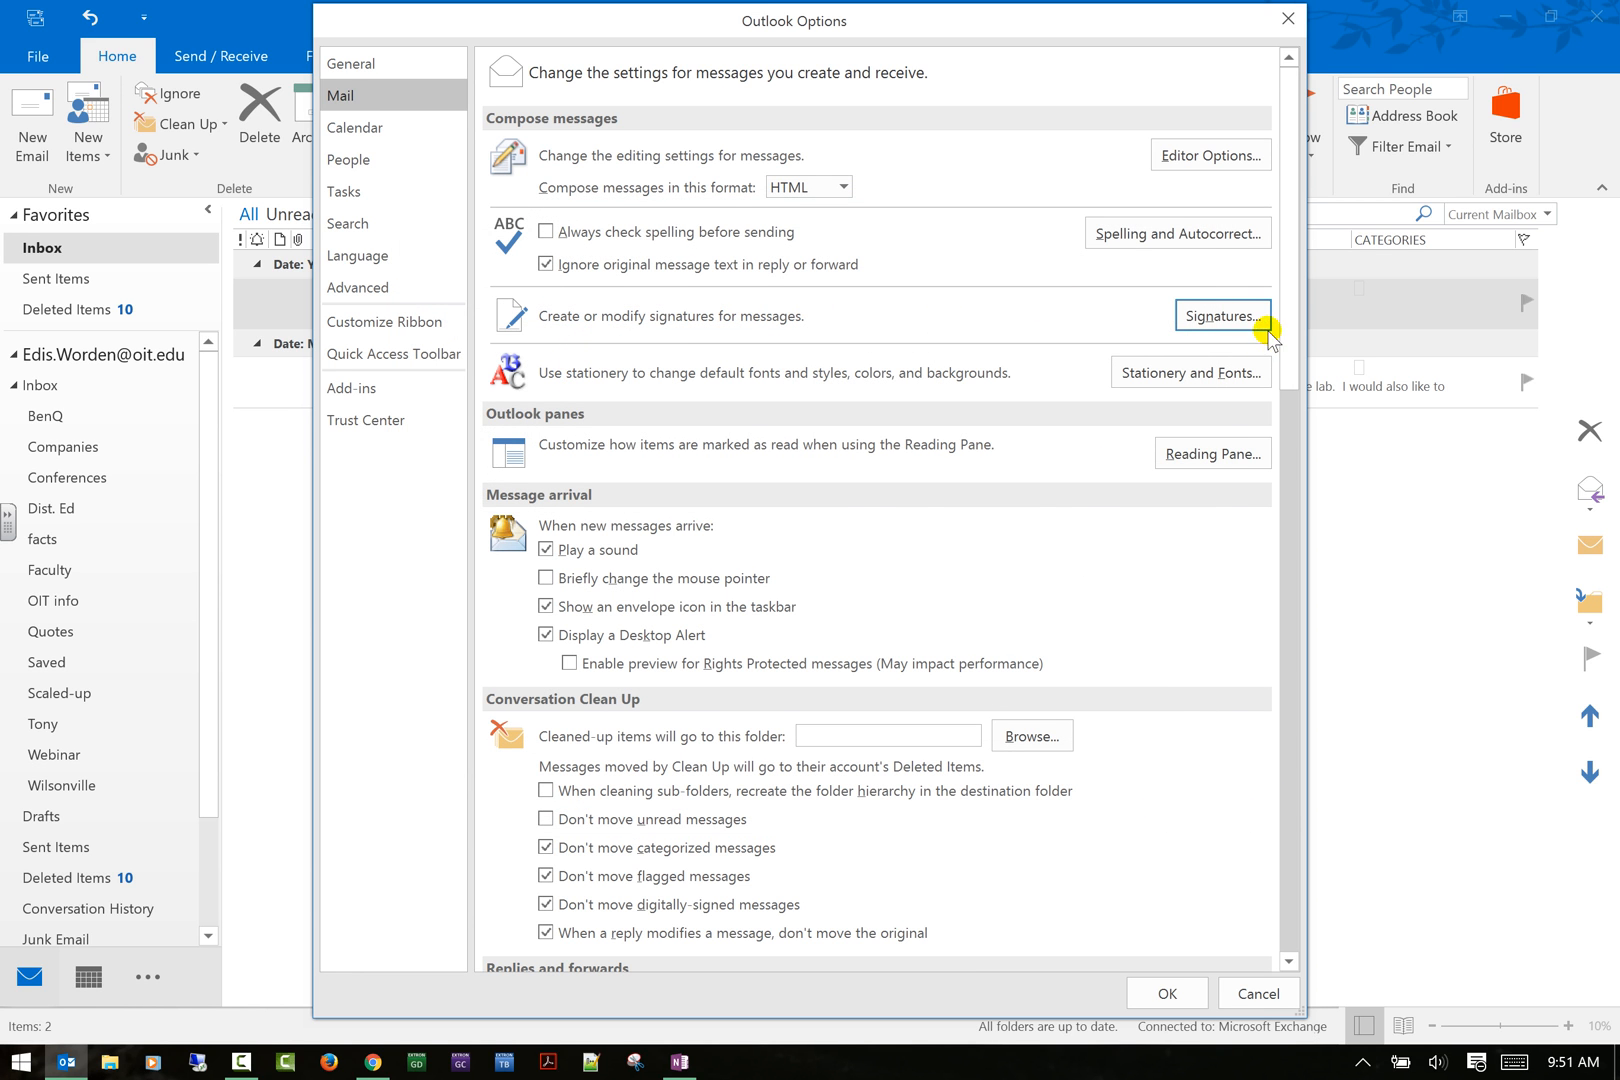
Look at the naming prompt for a new e-mail signature, and leave the signature settings without creating one.
left_click(1240, 313)
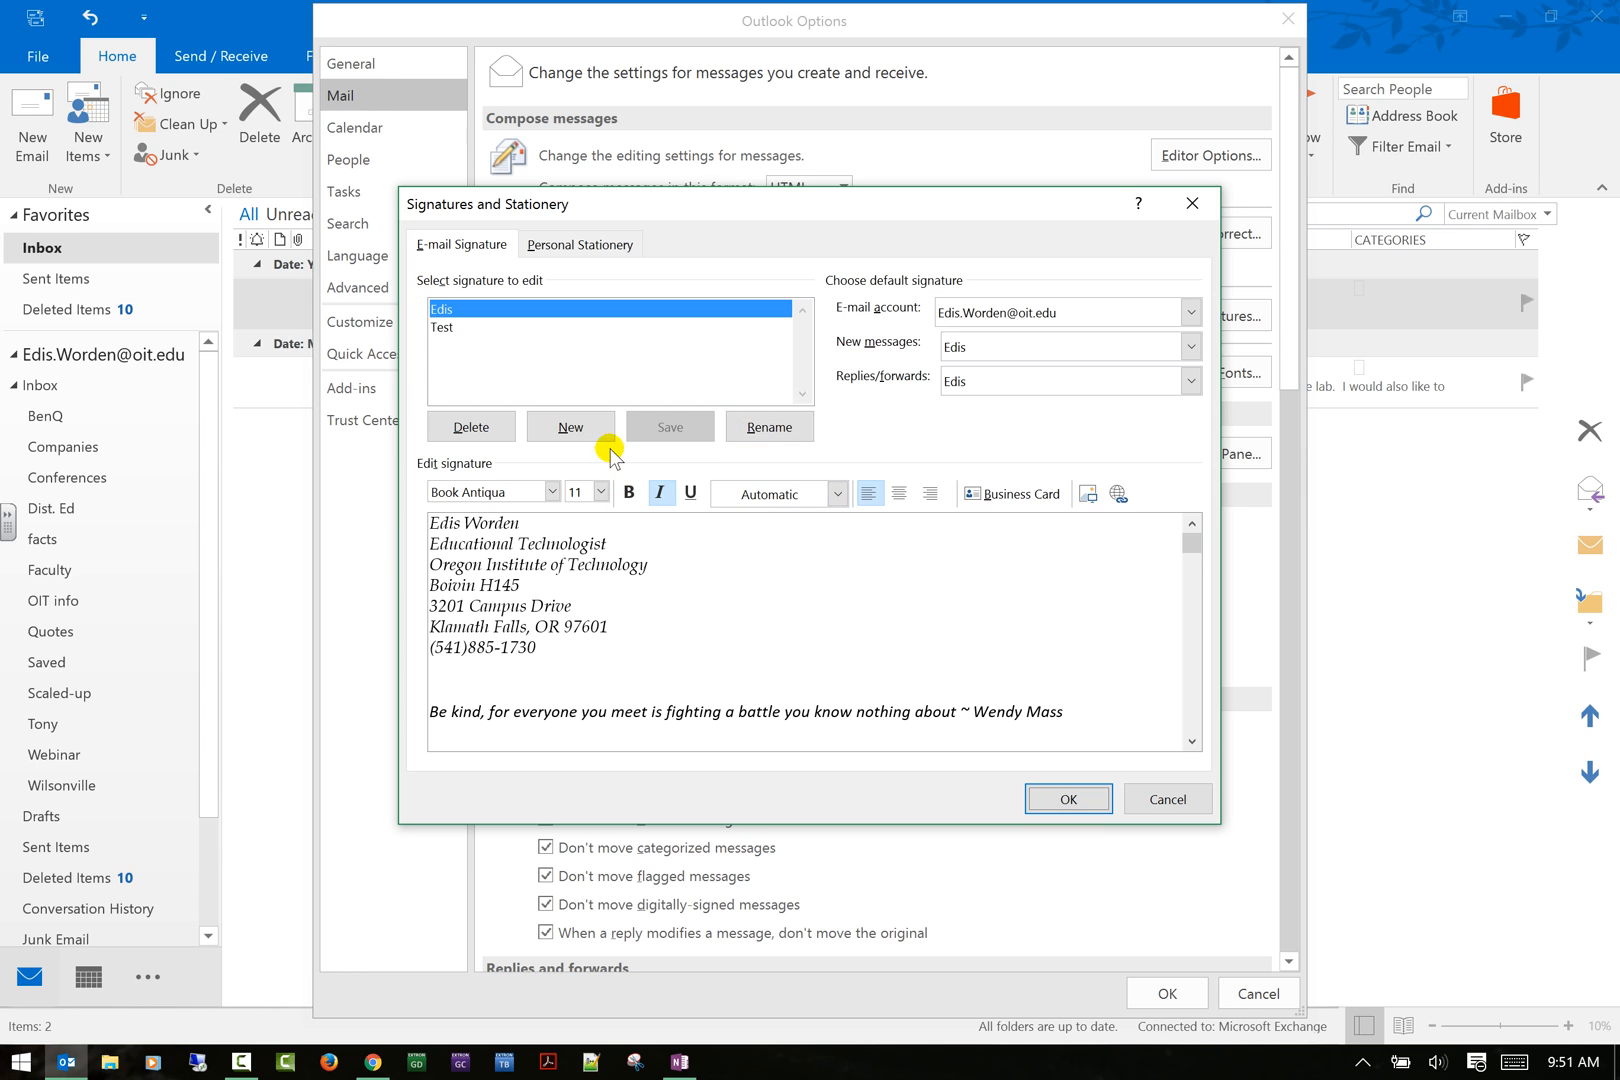
left_click(586, 437)
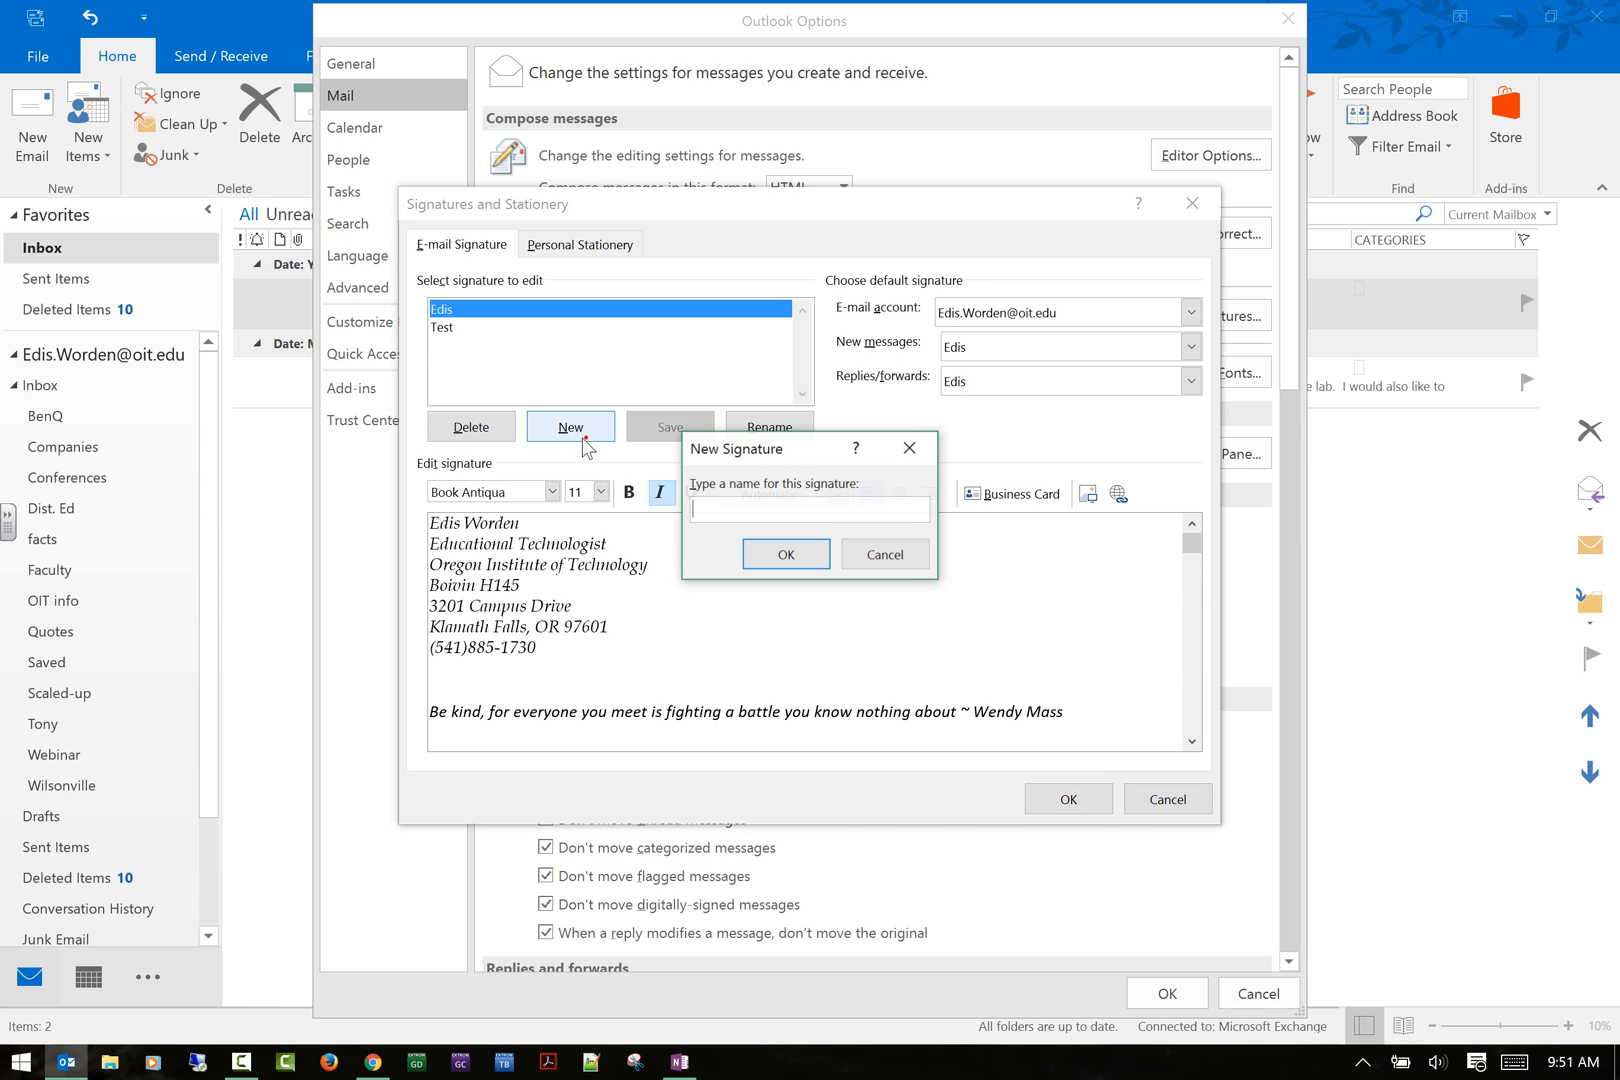
left_click(885, 554)
left_click(1186, 804)
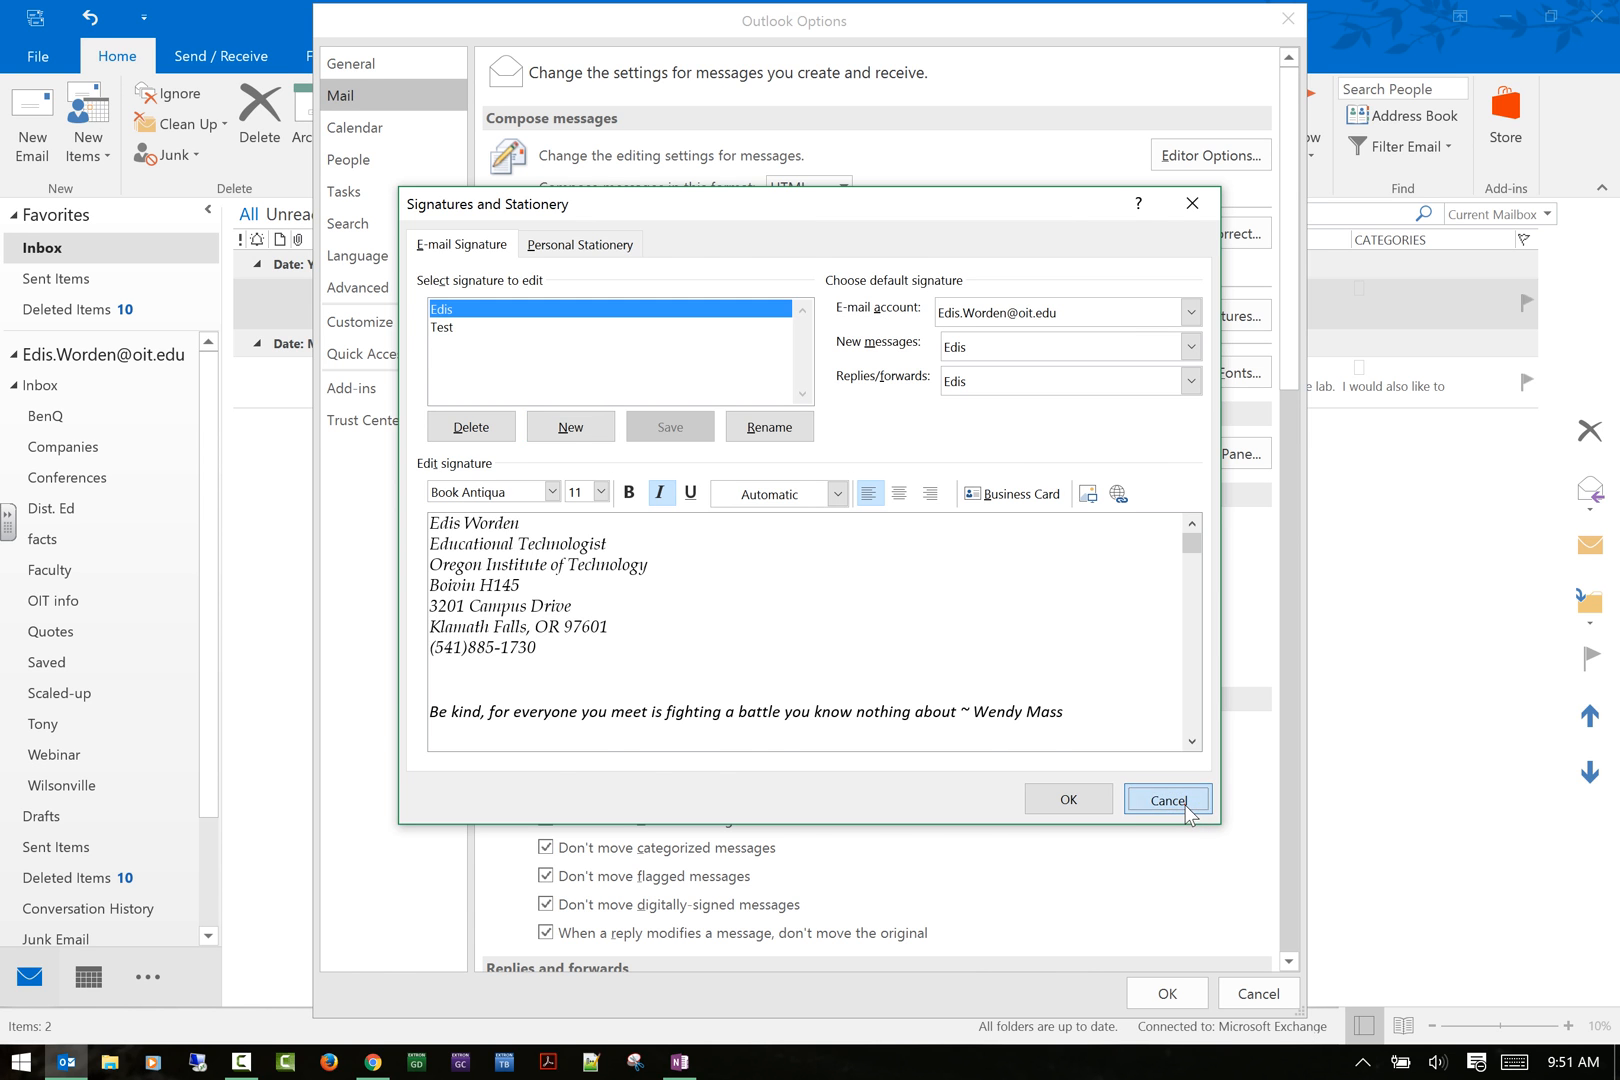
In the signature settings, review the e-mail account and new-message choices for the default signature.
left_click(1196, 326)
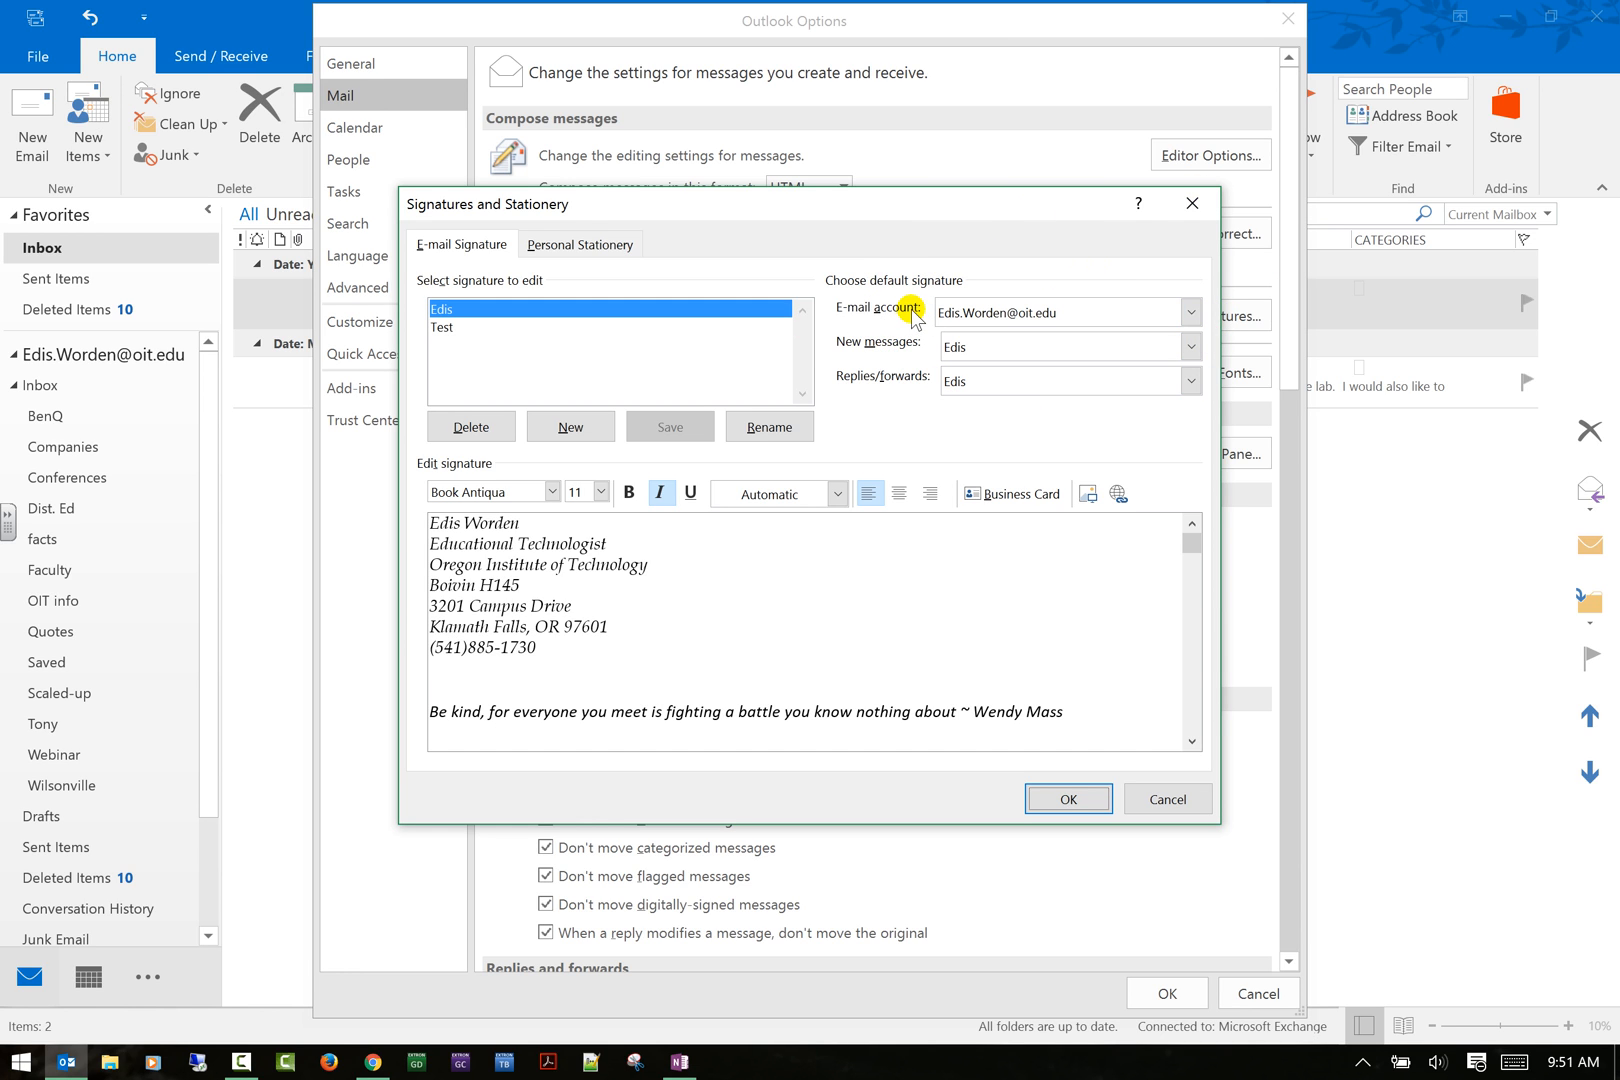
left_click(1136, 318)
left_click(1110, 322)
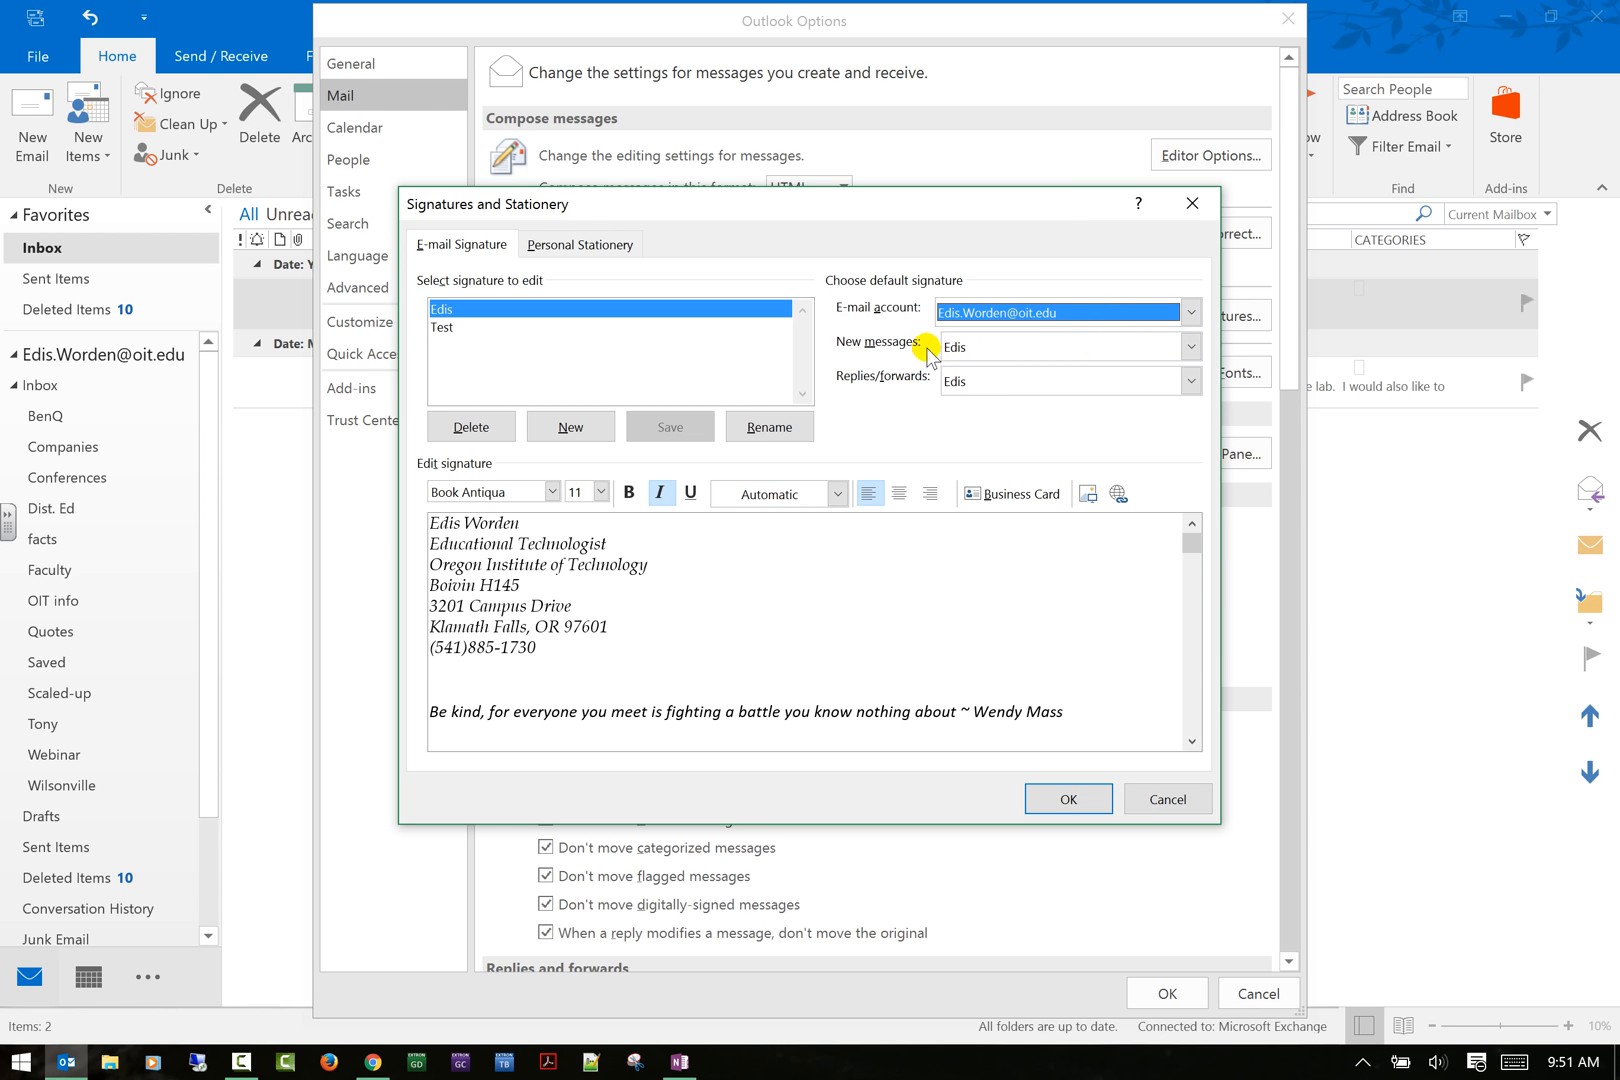
left_click(1191, 346)
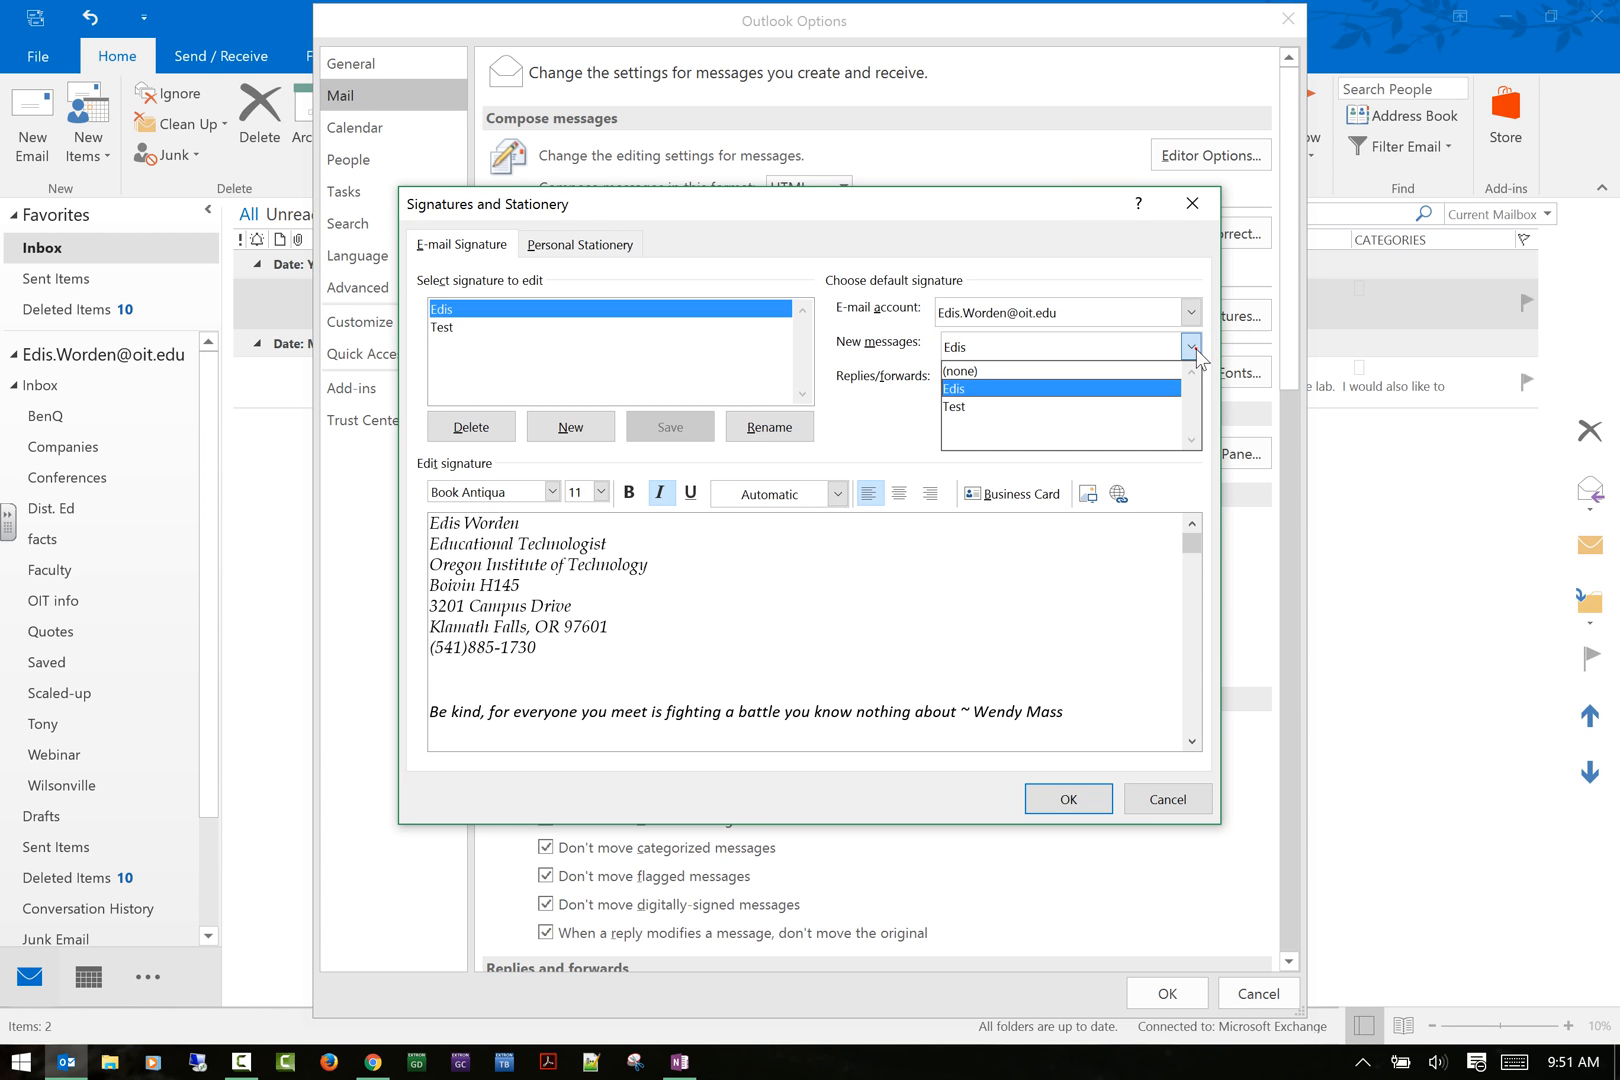
left_click(1193, 350)
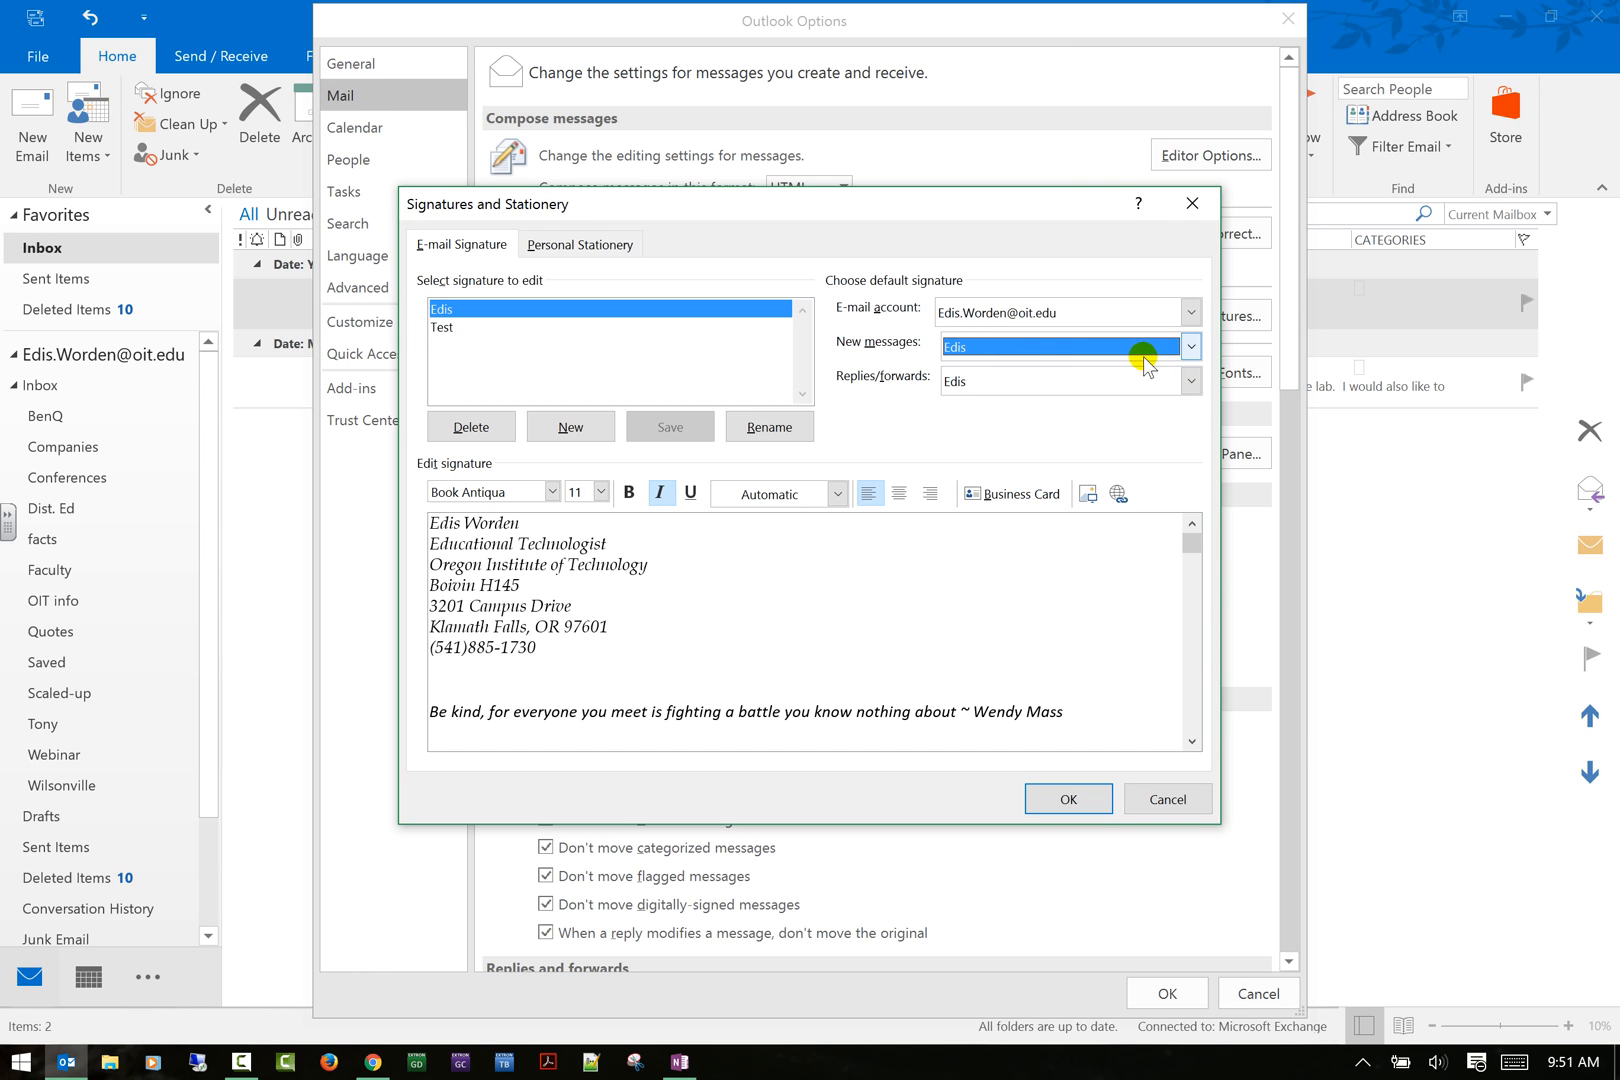
Try (none) as the default signature for new messages, and restore the personal signature.
left_click(1192, 348)
left_click(1170, 371)
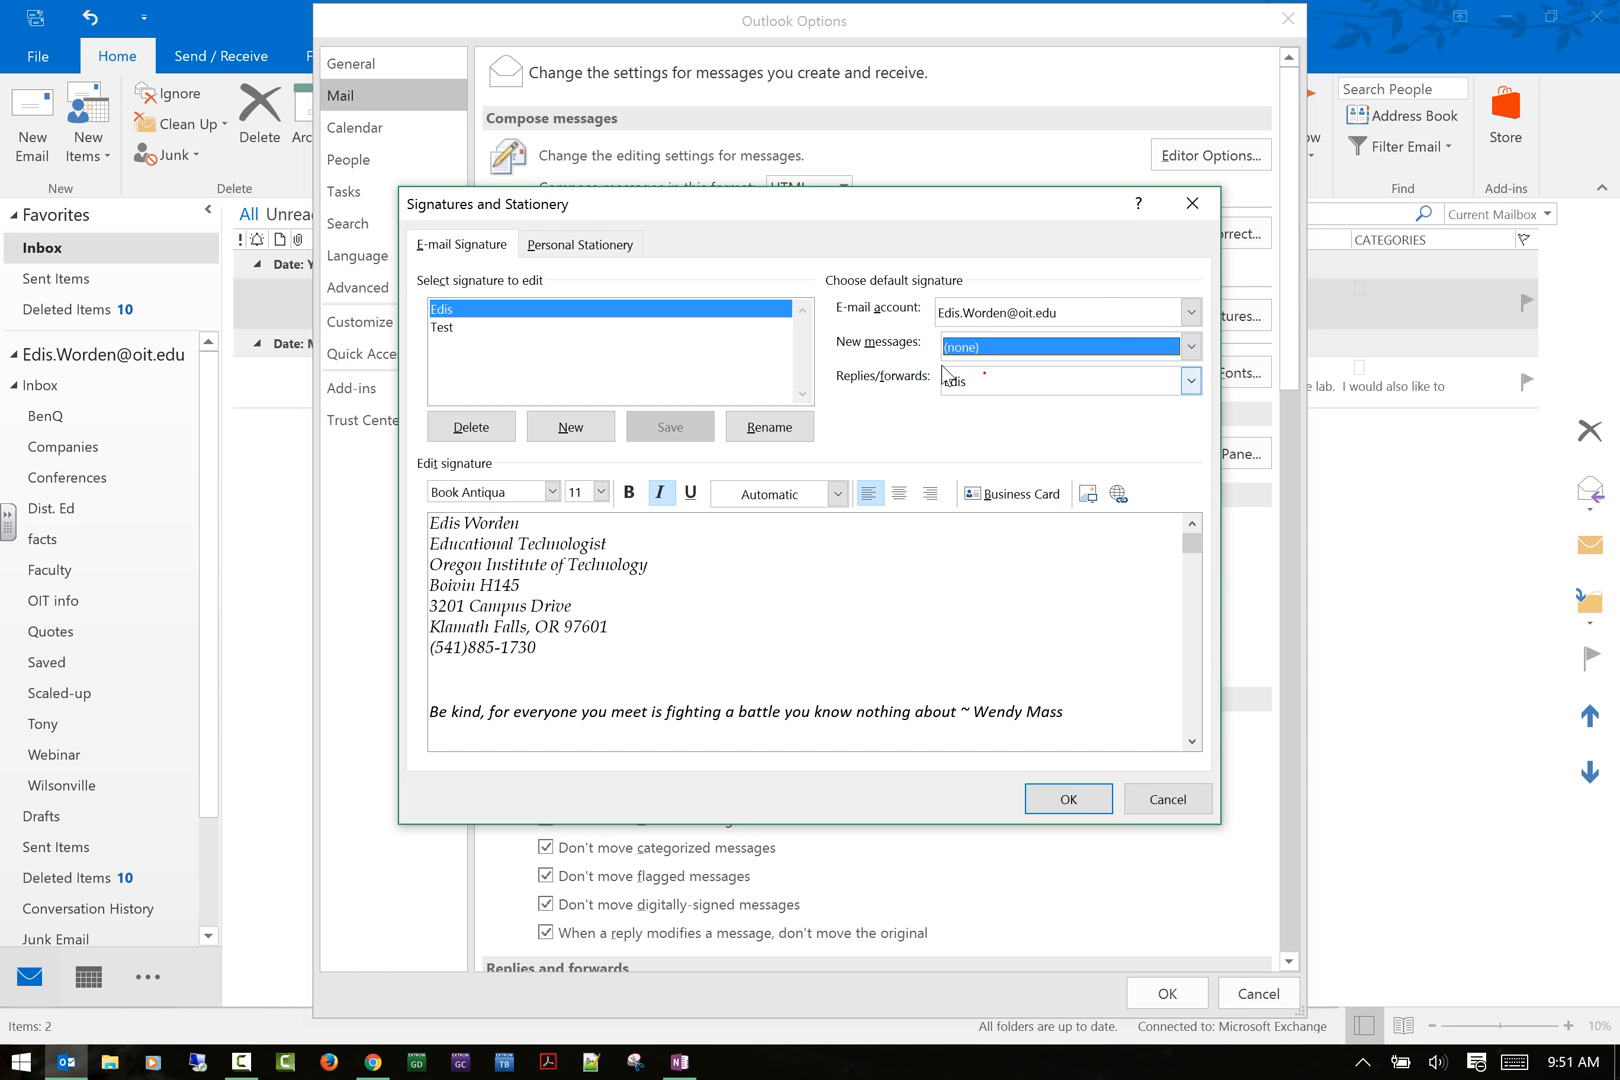
left_click(1190, 345)
left_click(1090, 381)
Check the default signature choices for replies and forwards, and accept the signature settings.
left_click(1191, 381)
left_click(1197, 382)
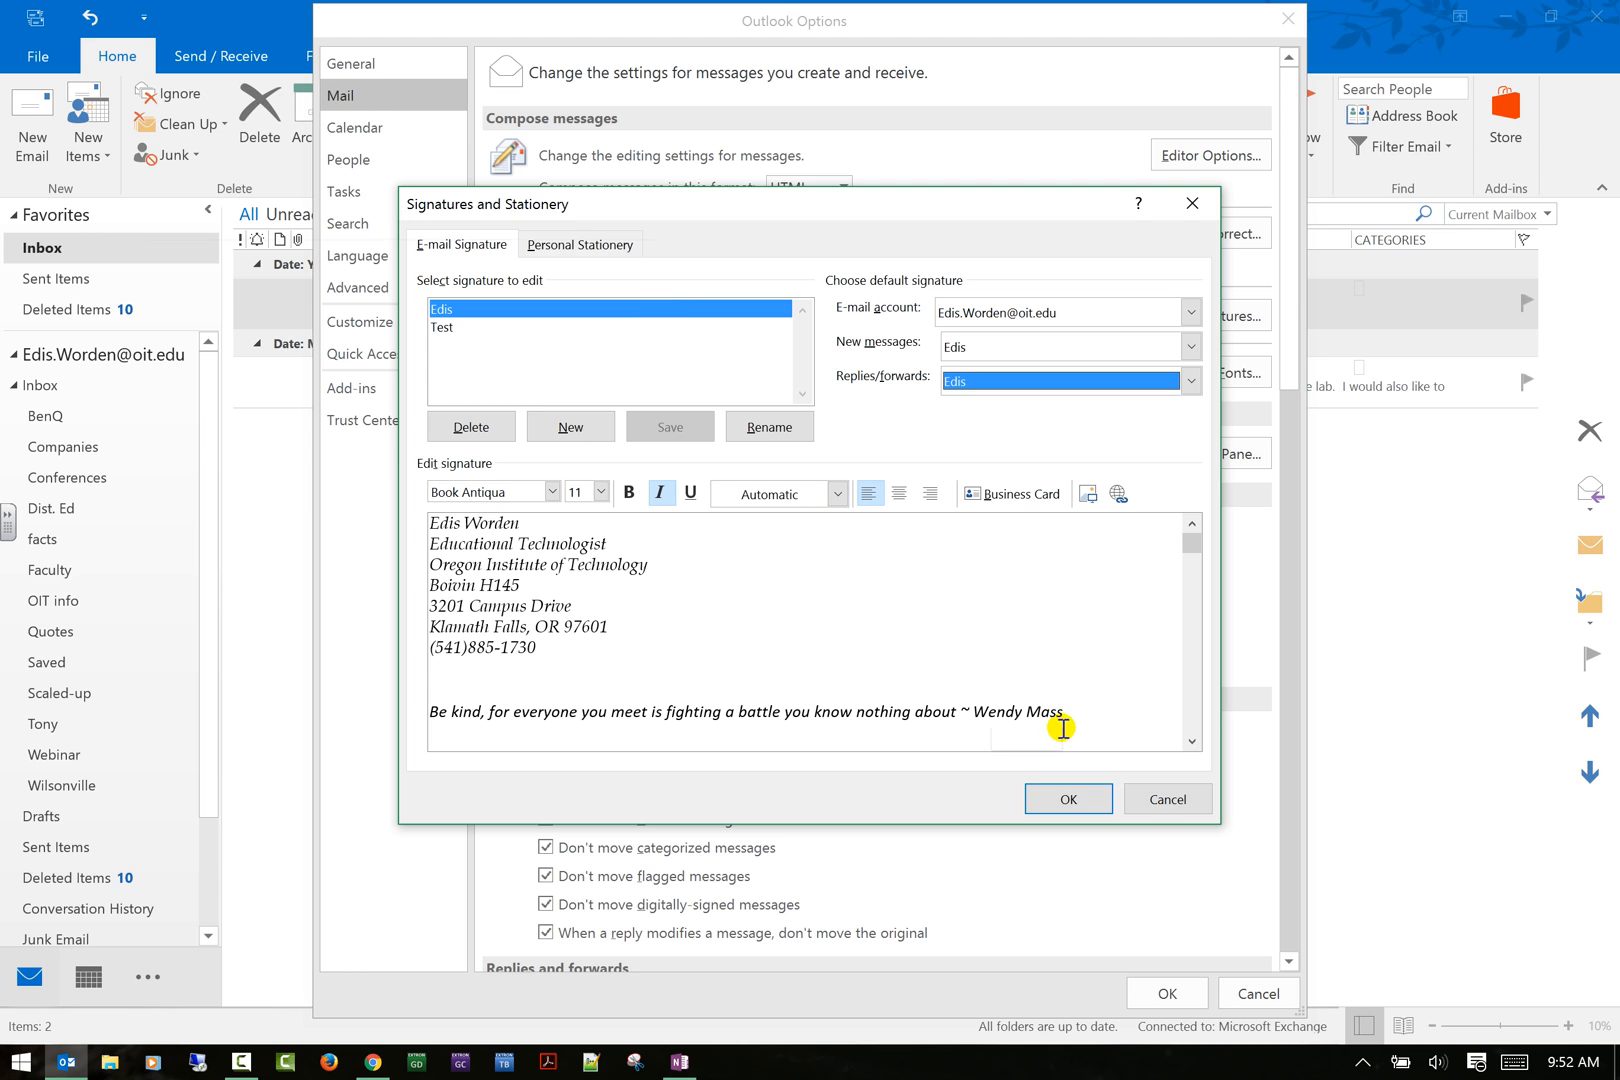
left_click(1047, 812)
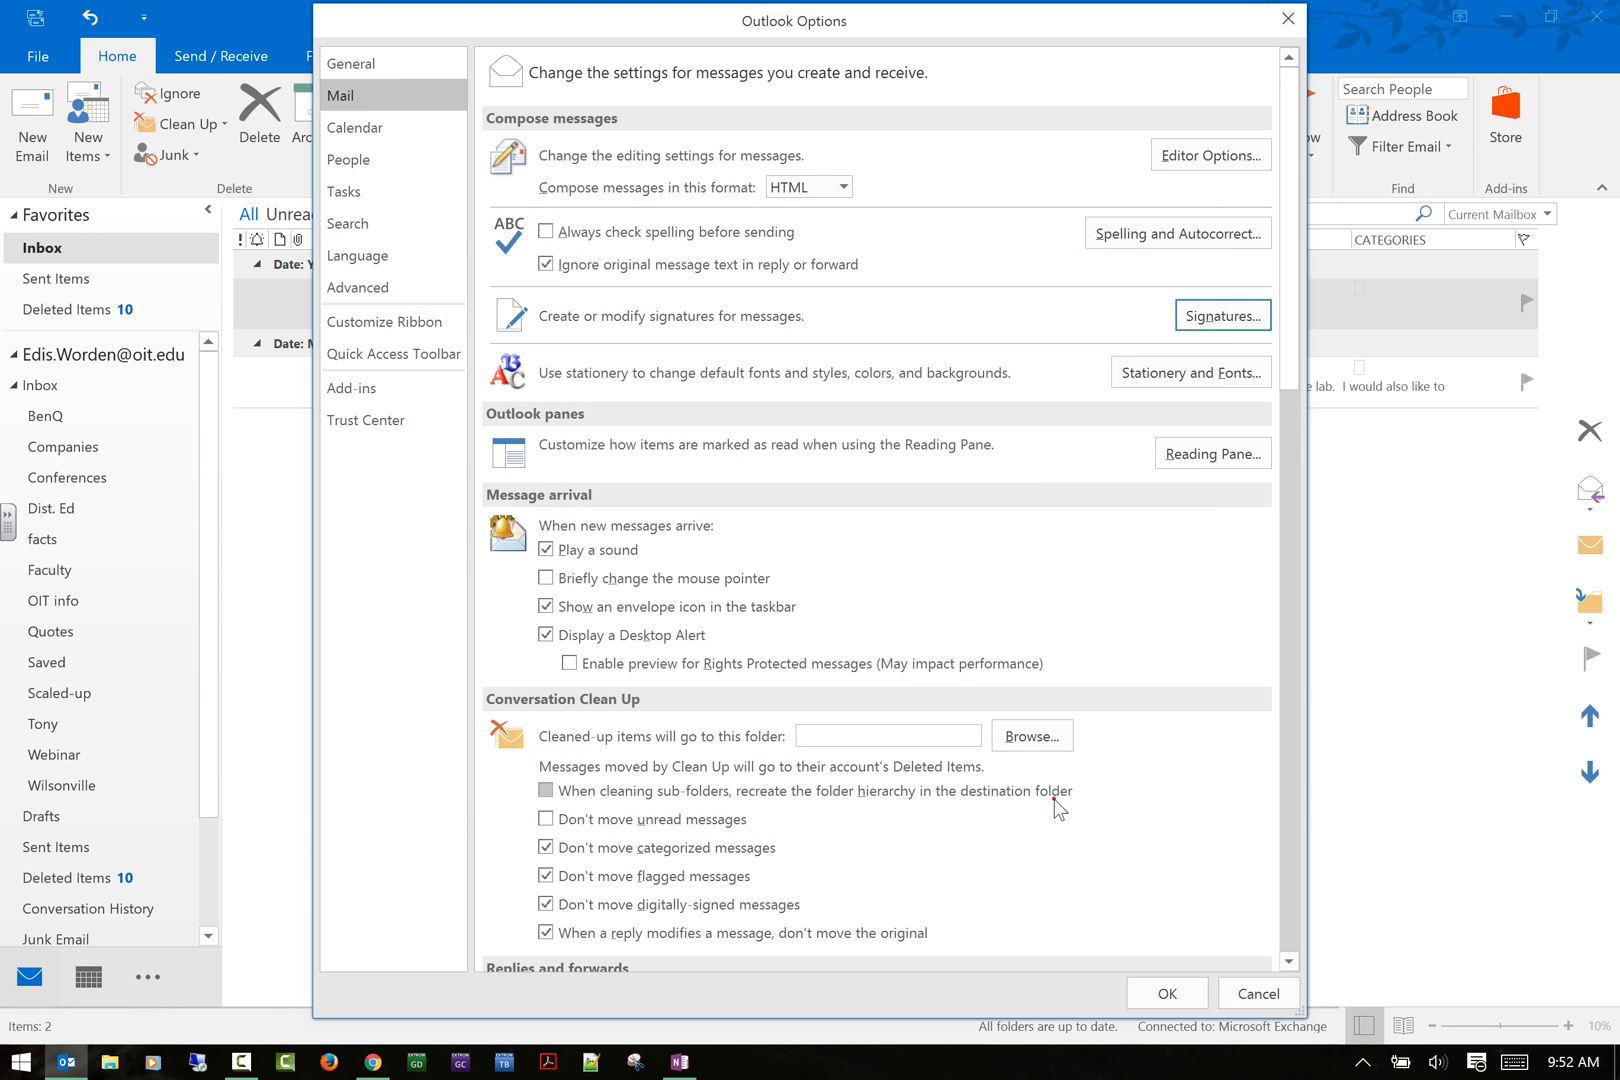
Preview stationery and themes for new HTML messages, including Bears, Deep Blue, Garden, Eclipse, Hand Prints and Jungle.
left_click(1190, 376)
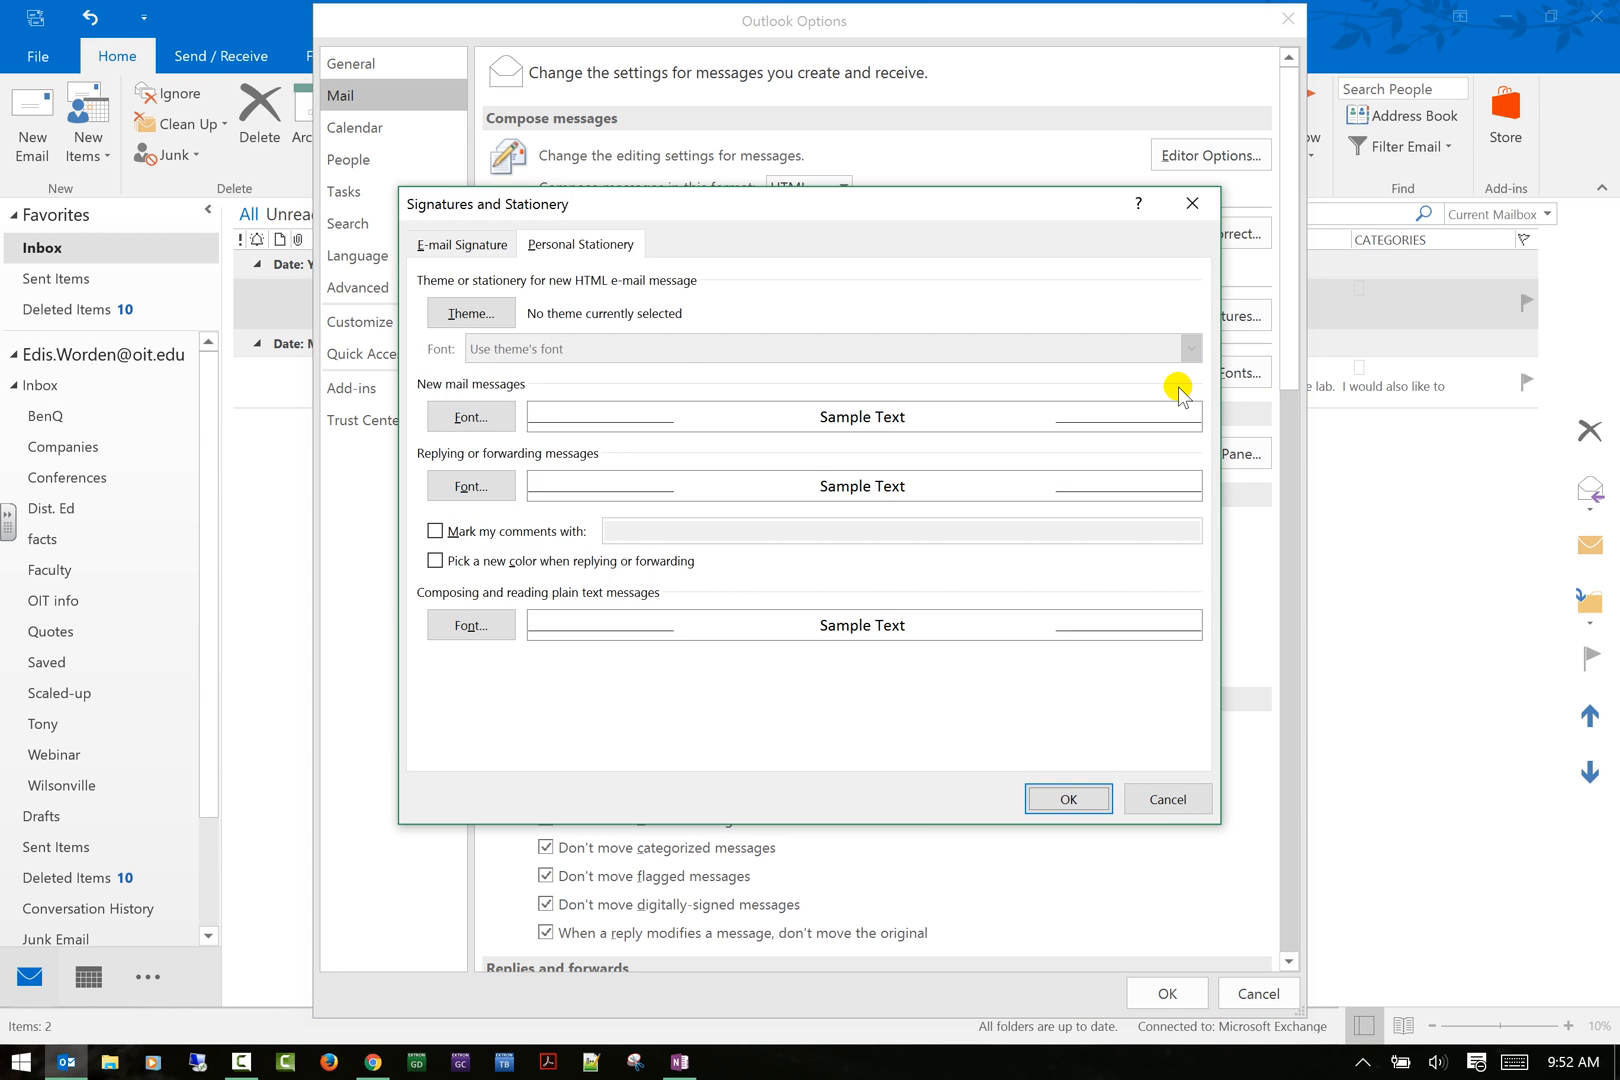
left_click(478, 312)
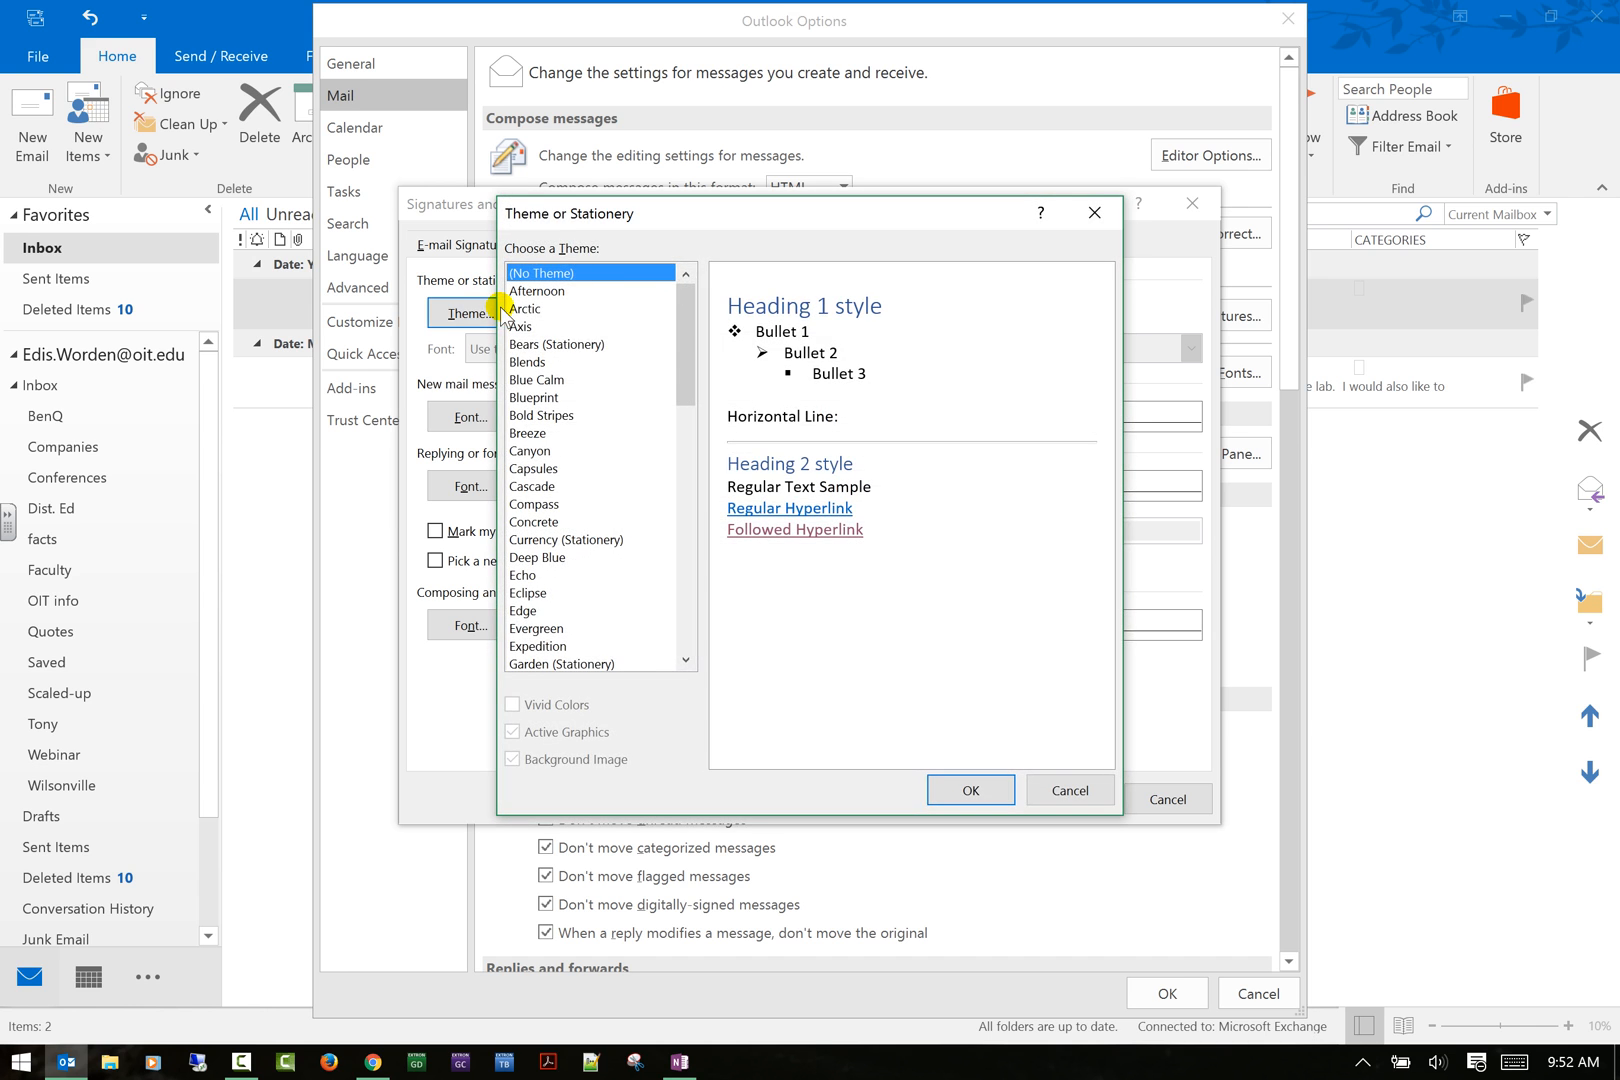
left_click(542, 361)
left_click(541, 345)
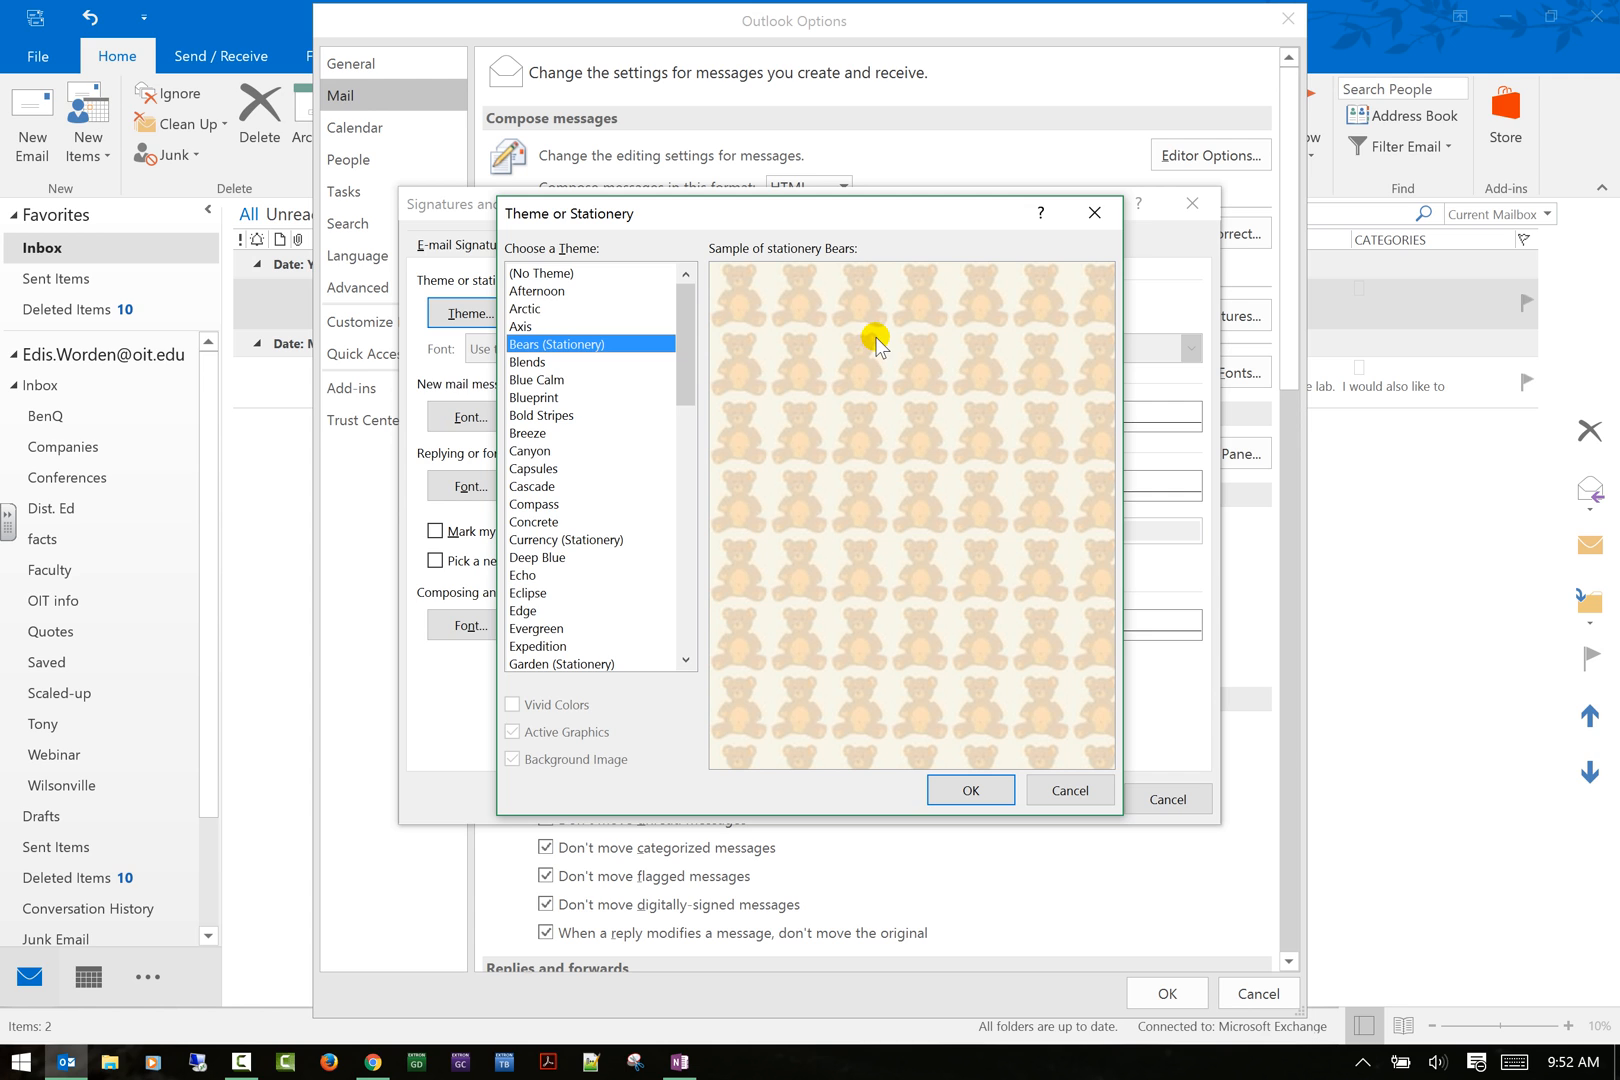
left_click(515, 558)
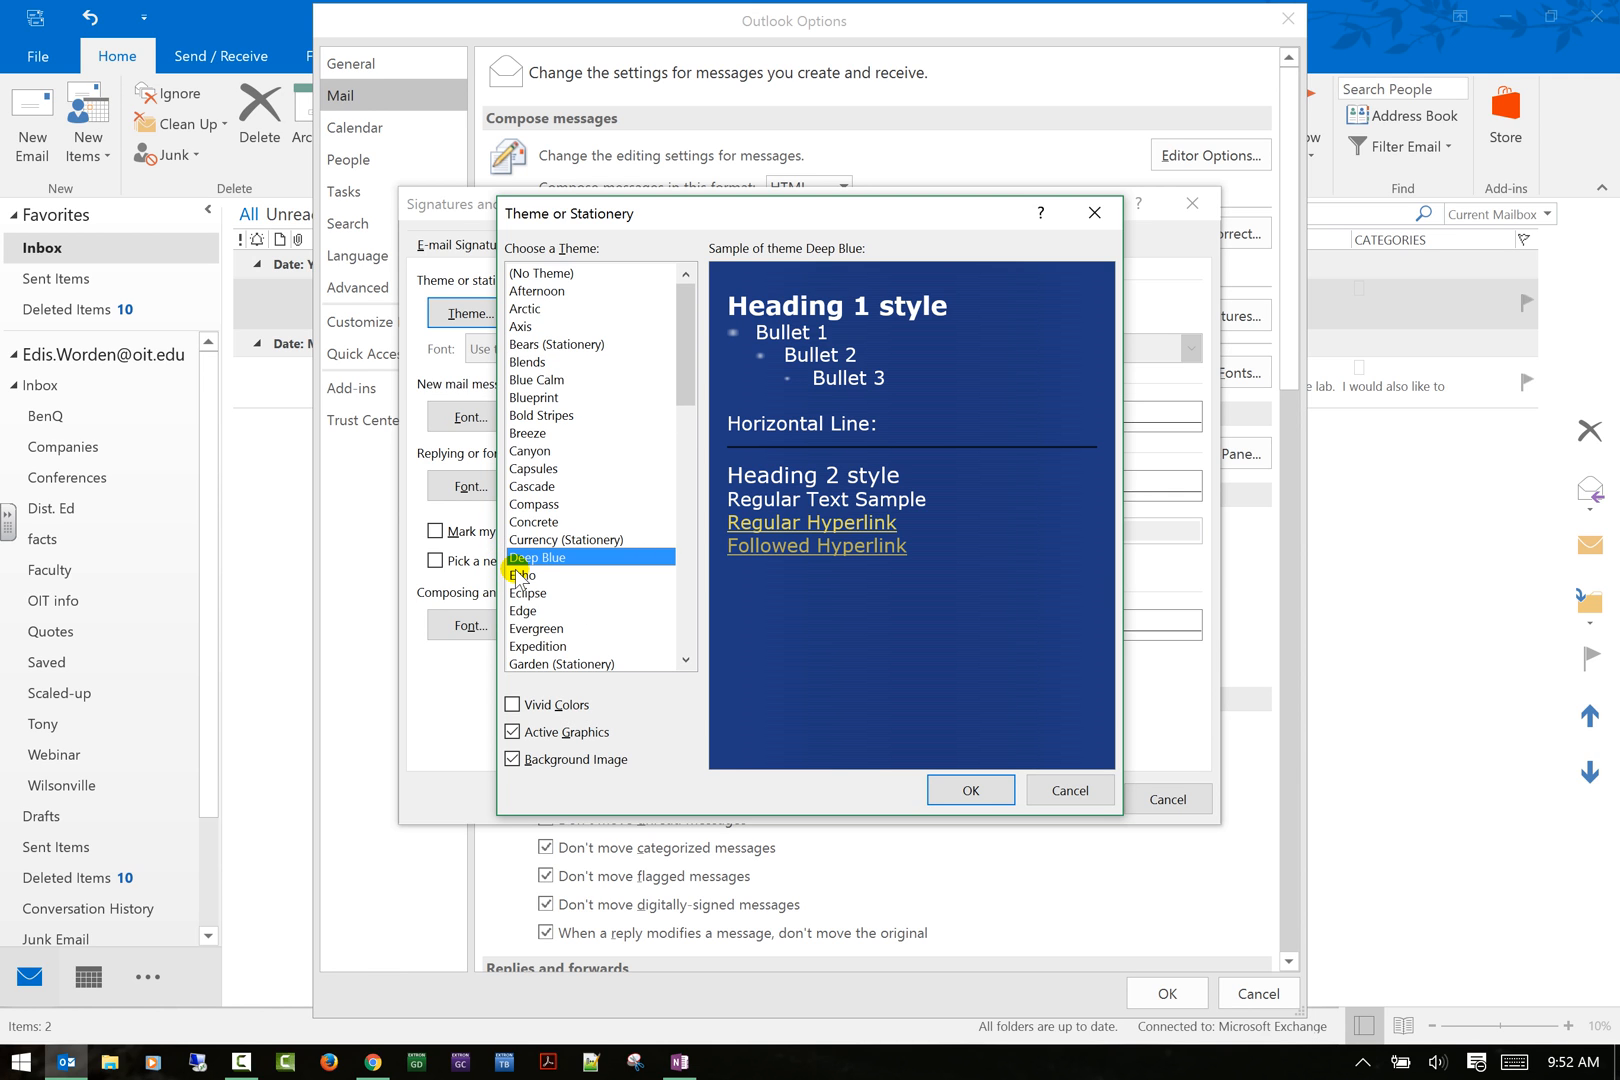
scroll(521, 578, "down", 4)
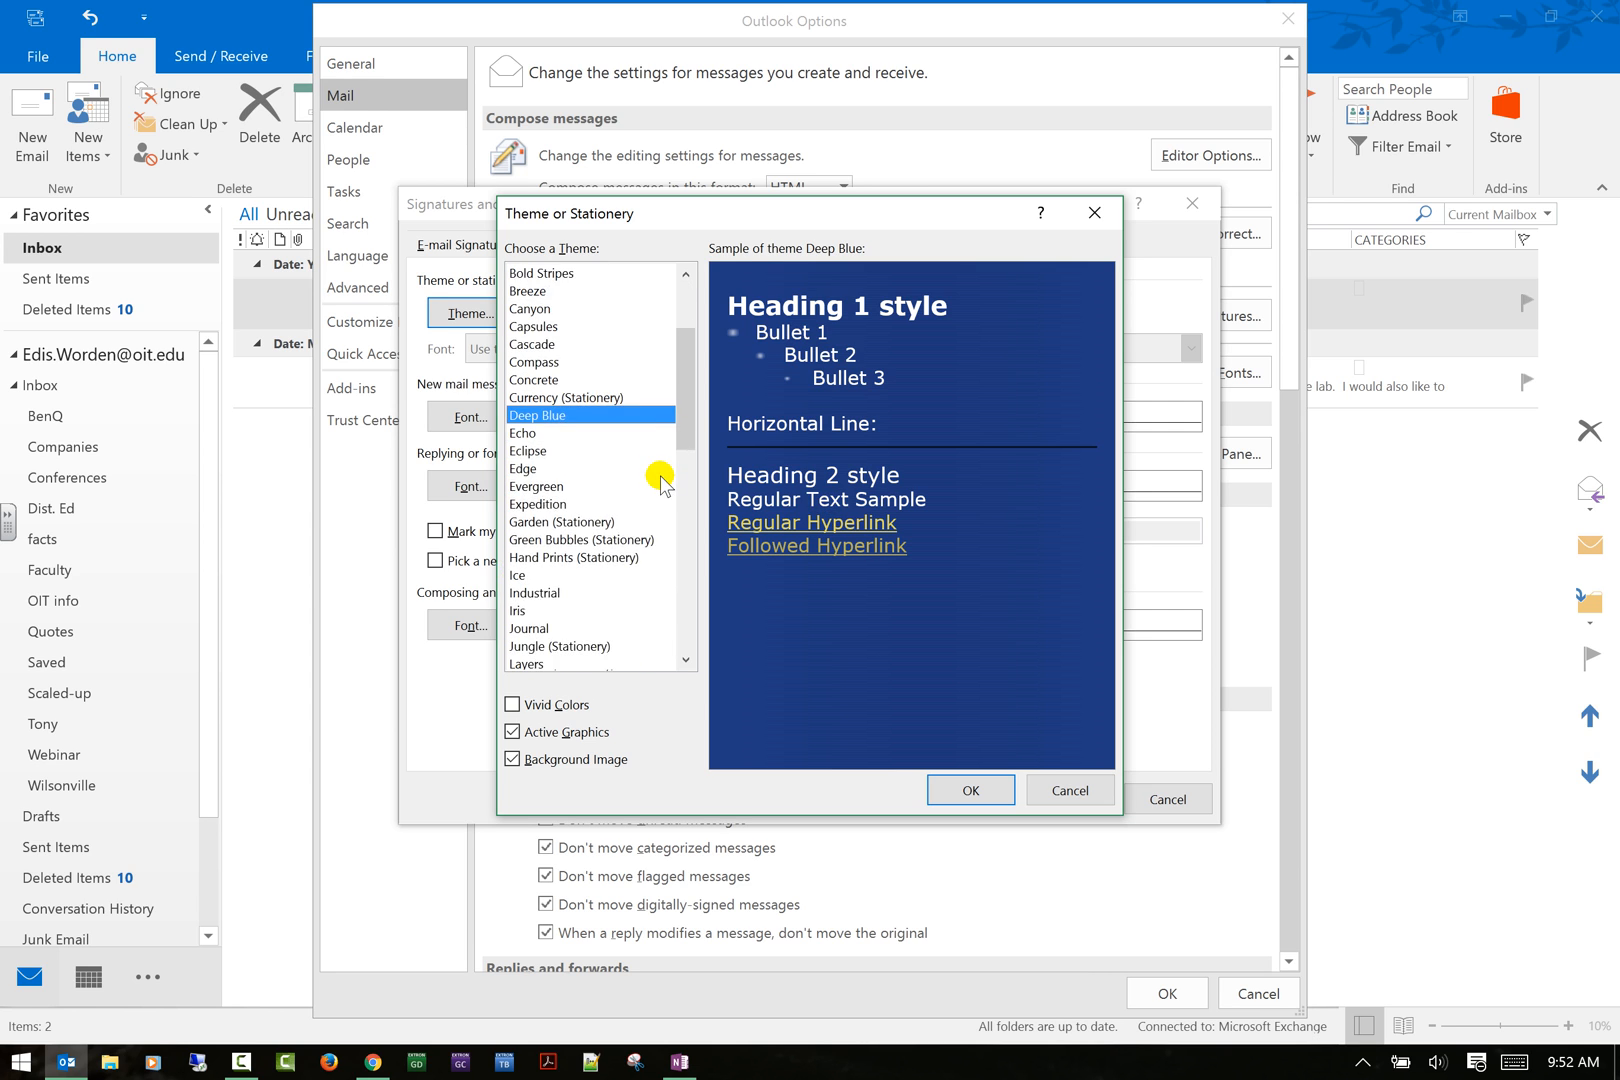
left_click(541, 455)
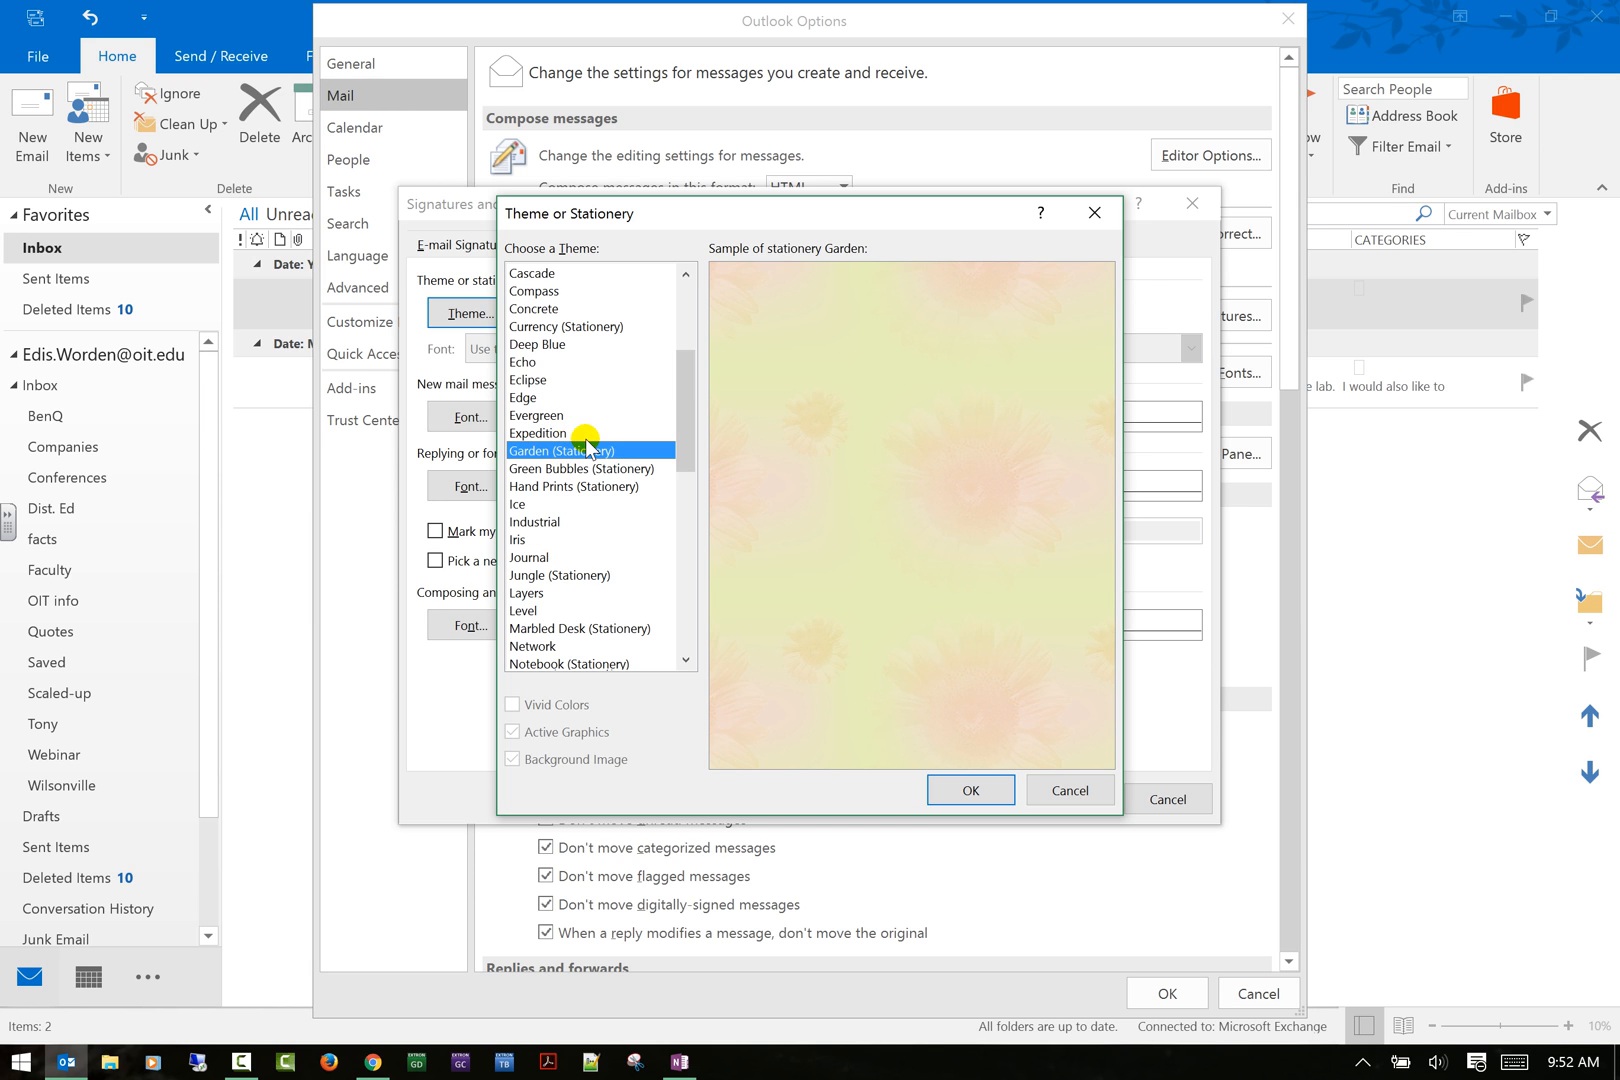
left_click(527, 380)
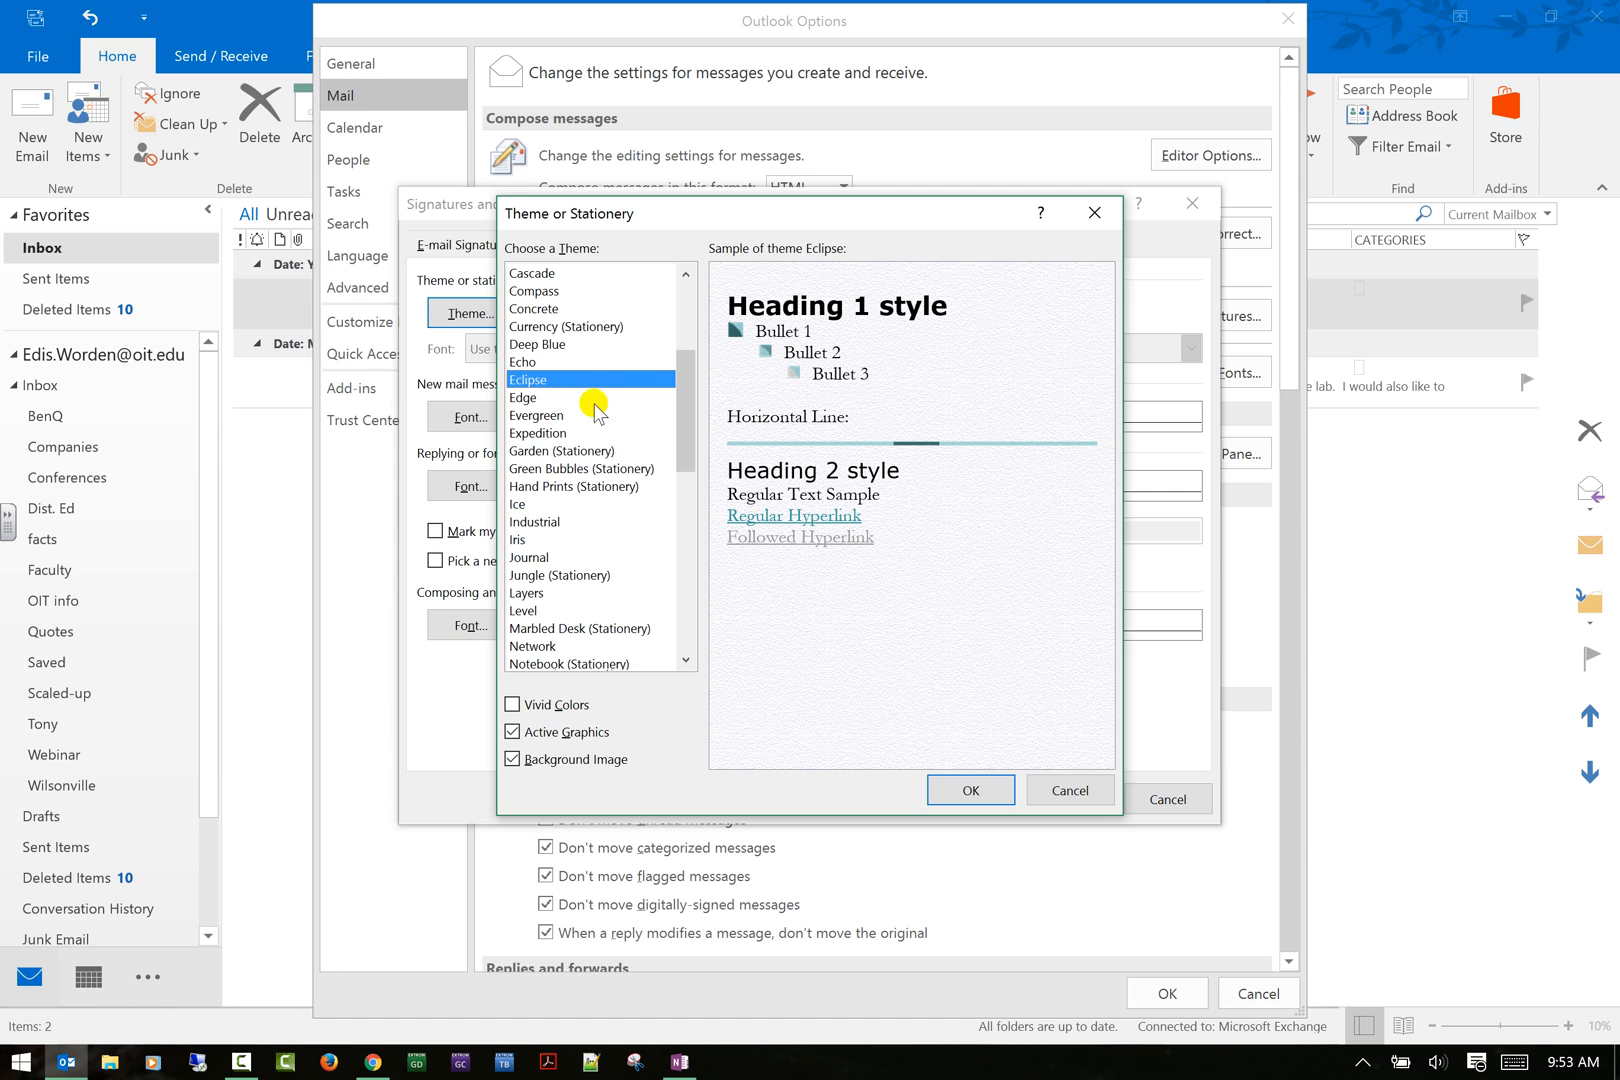
left_click(609, 486)
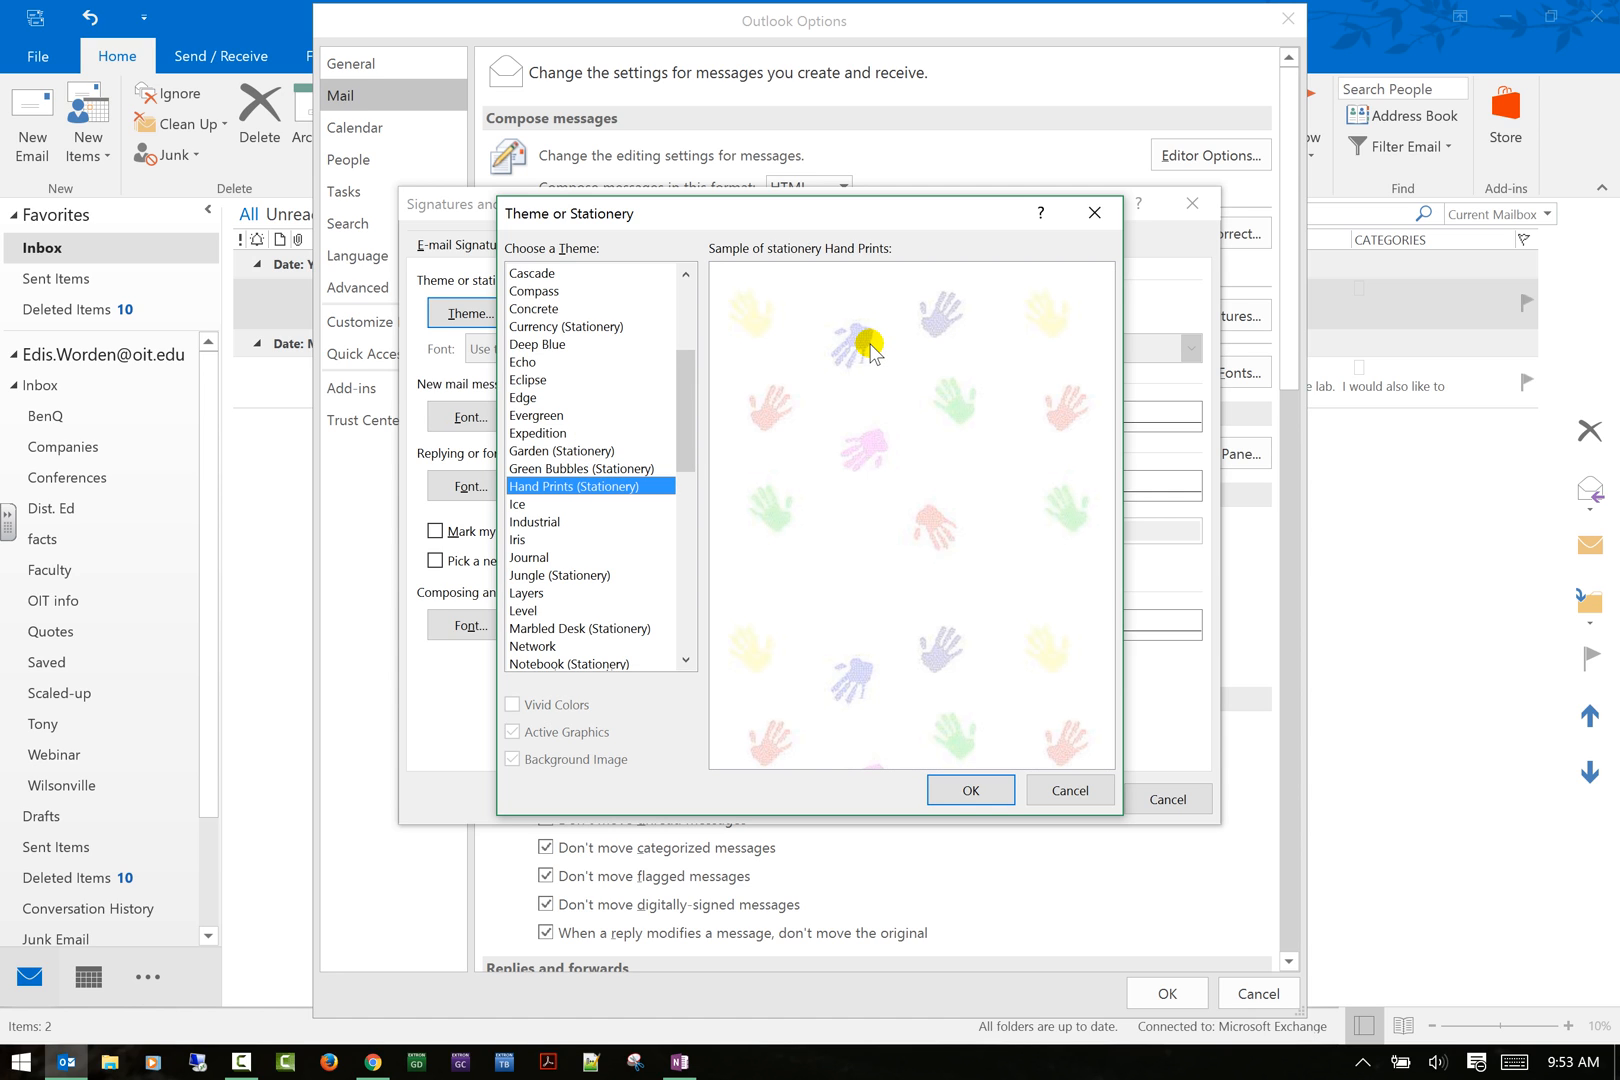
scroll(640, 400, "down", 2)
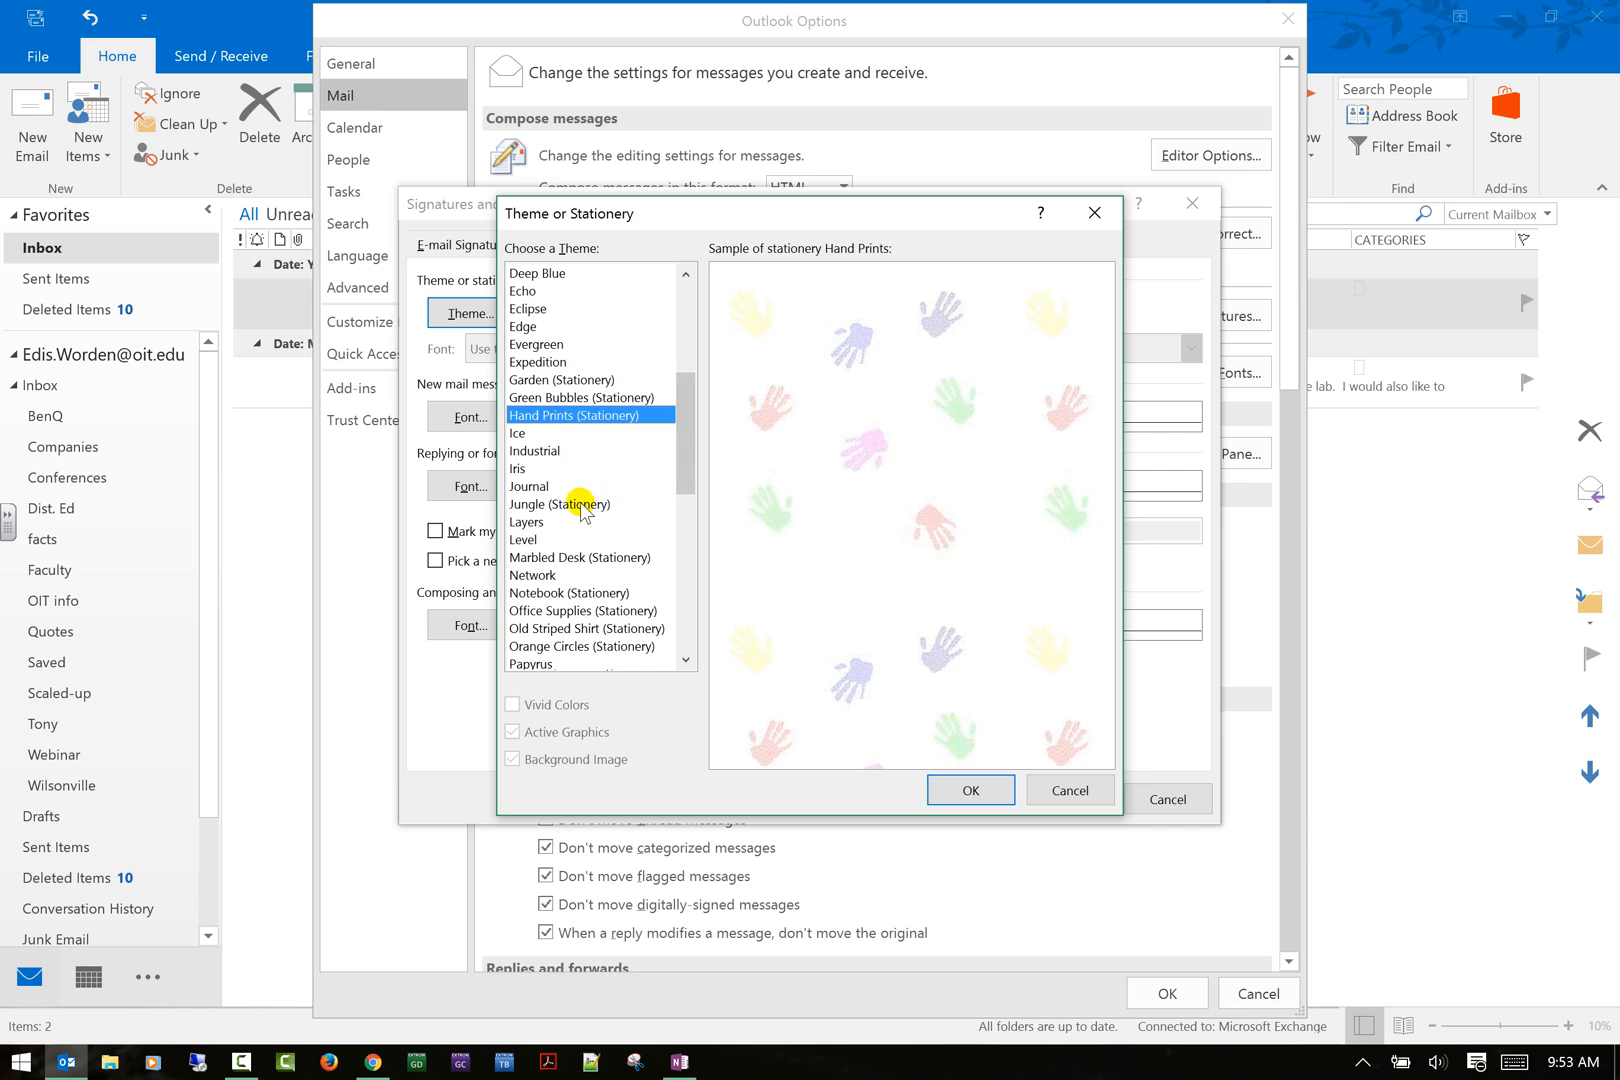
left_click(578, 505)
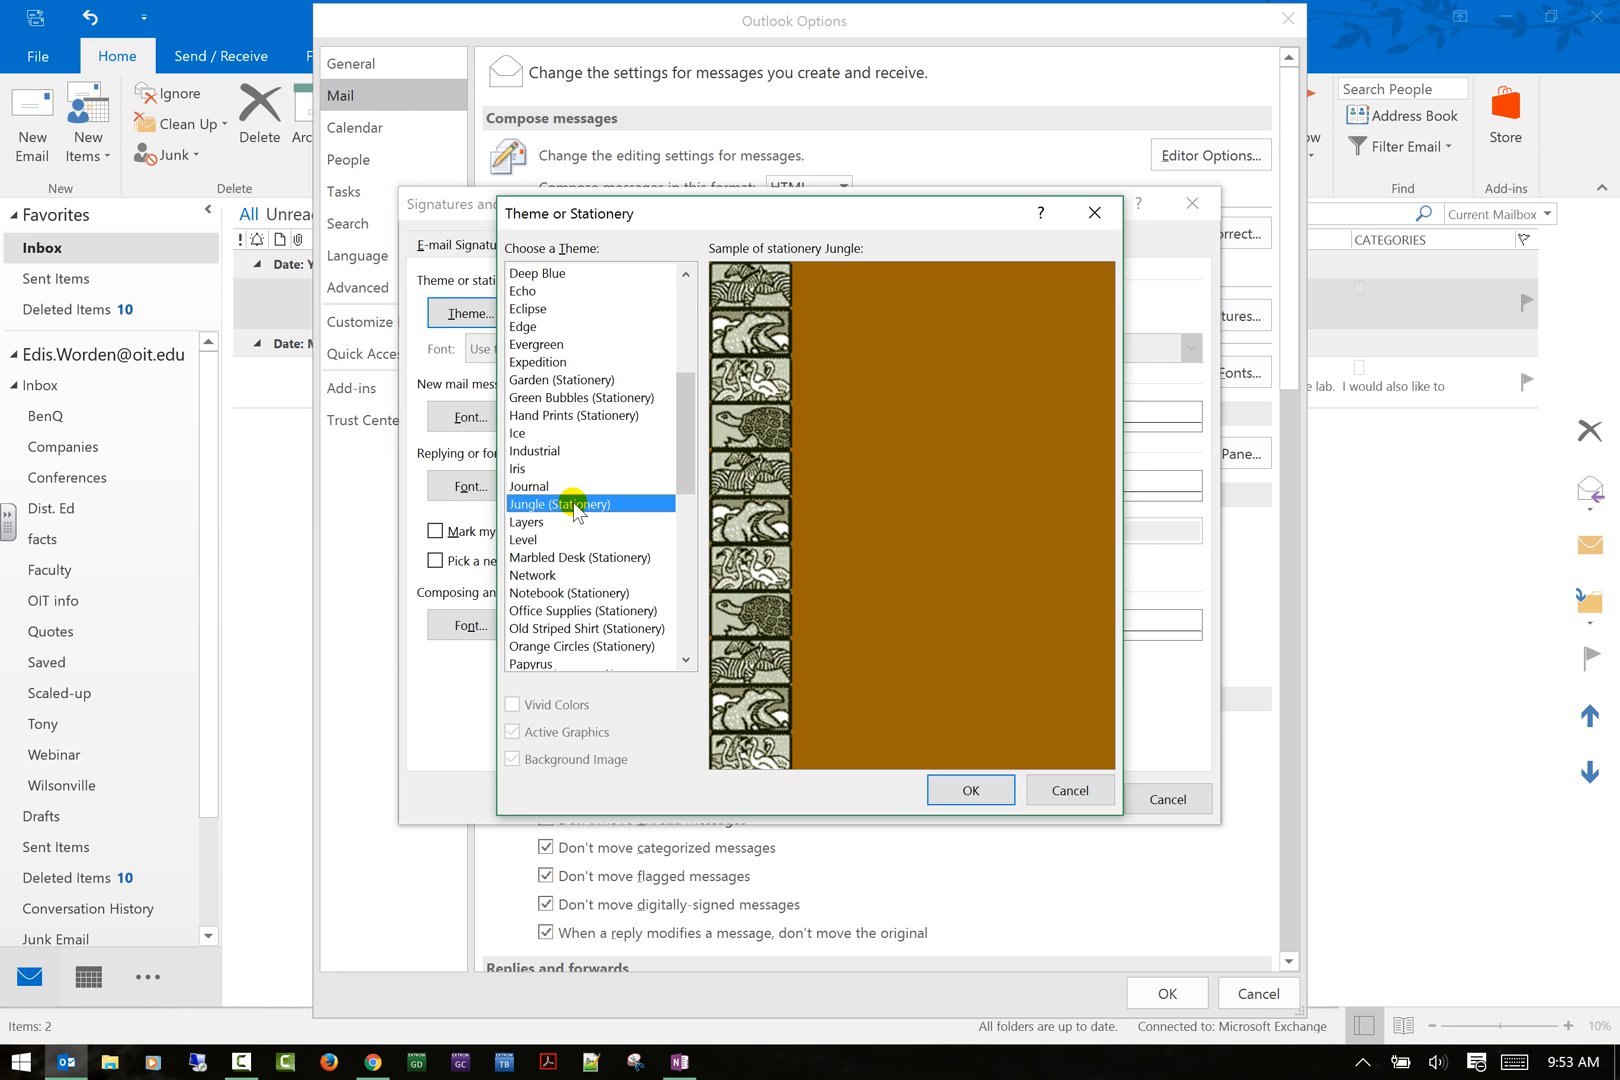
Apply the Romanesque theme to new HTML e-mail messages.
scroll(580, 512, "down", 5)
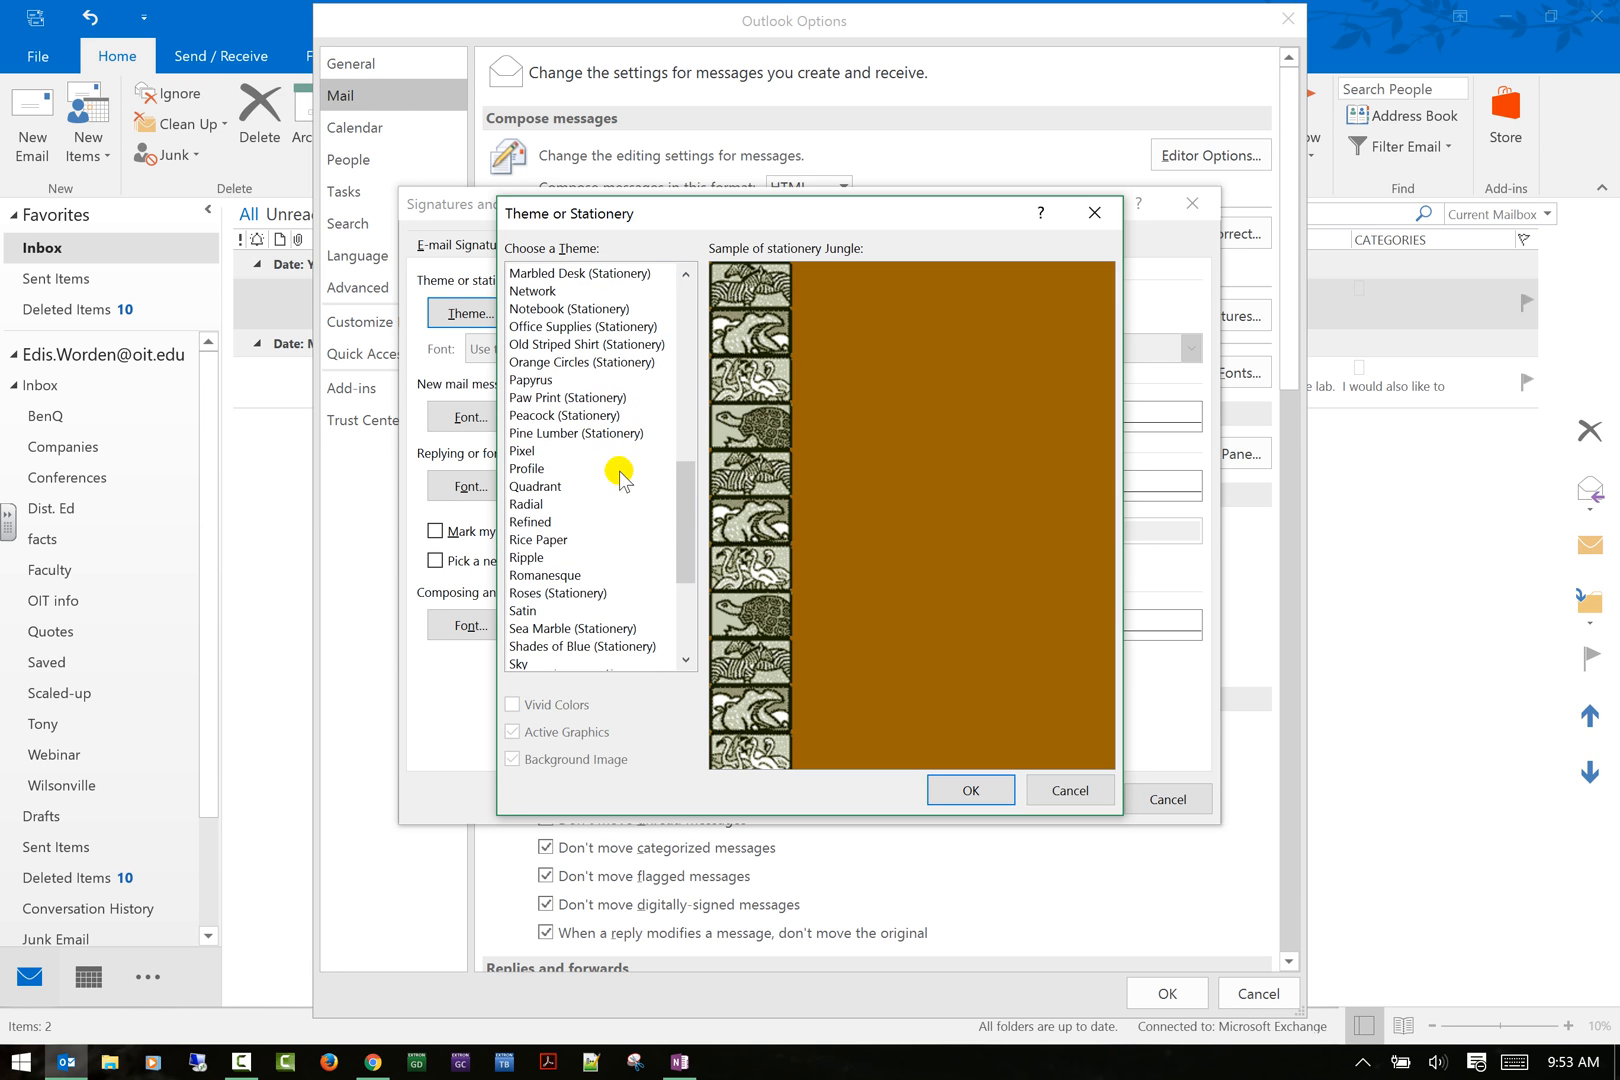
left_click(517, 575)
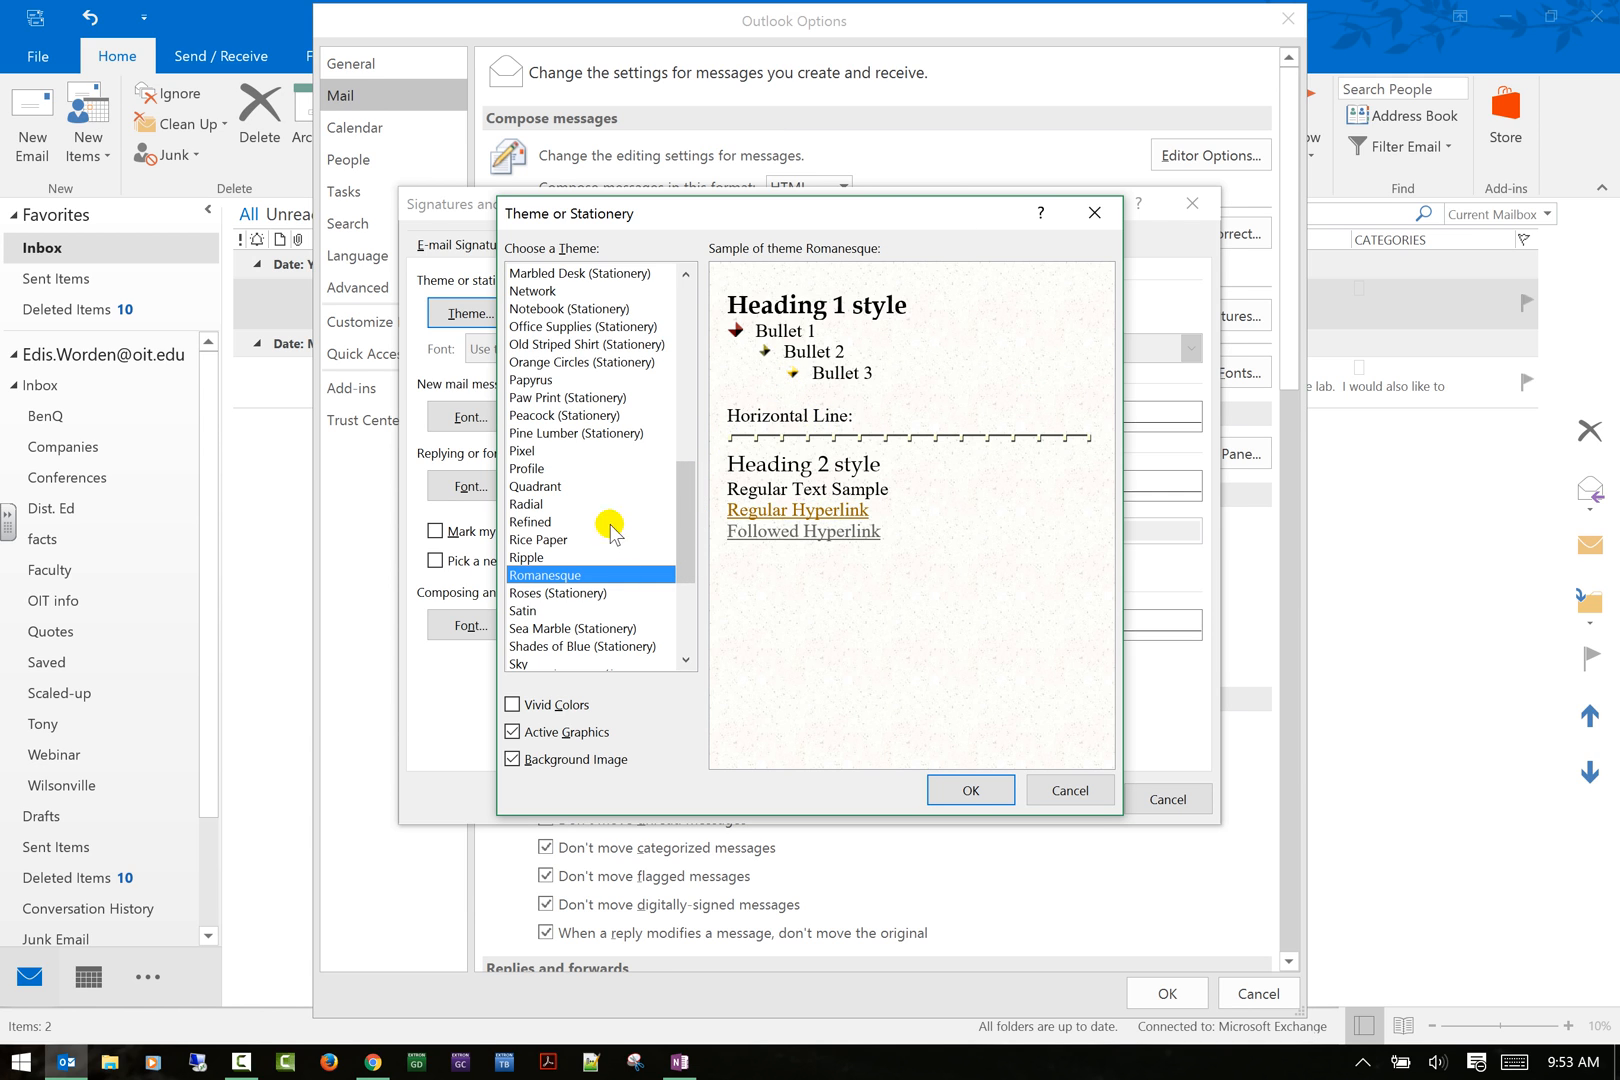
left_click(970, 790)
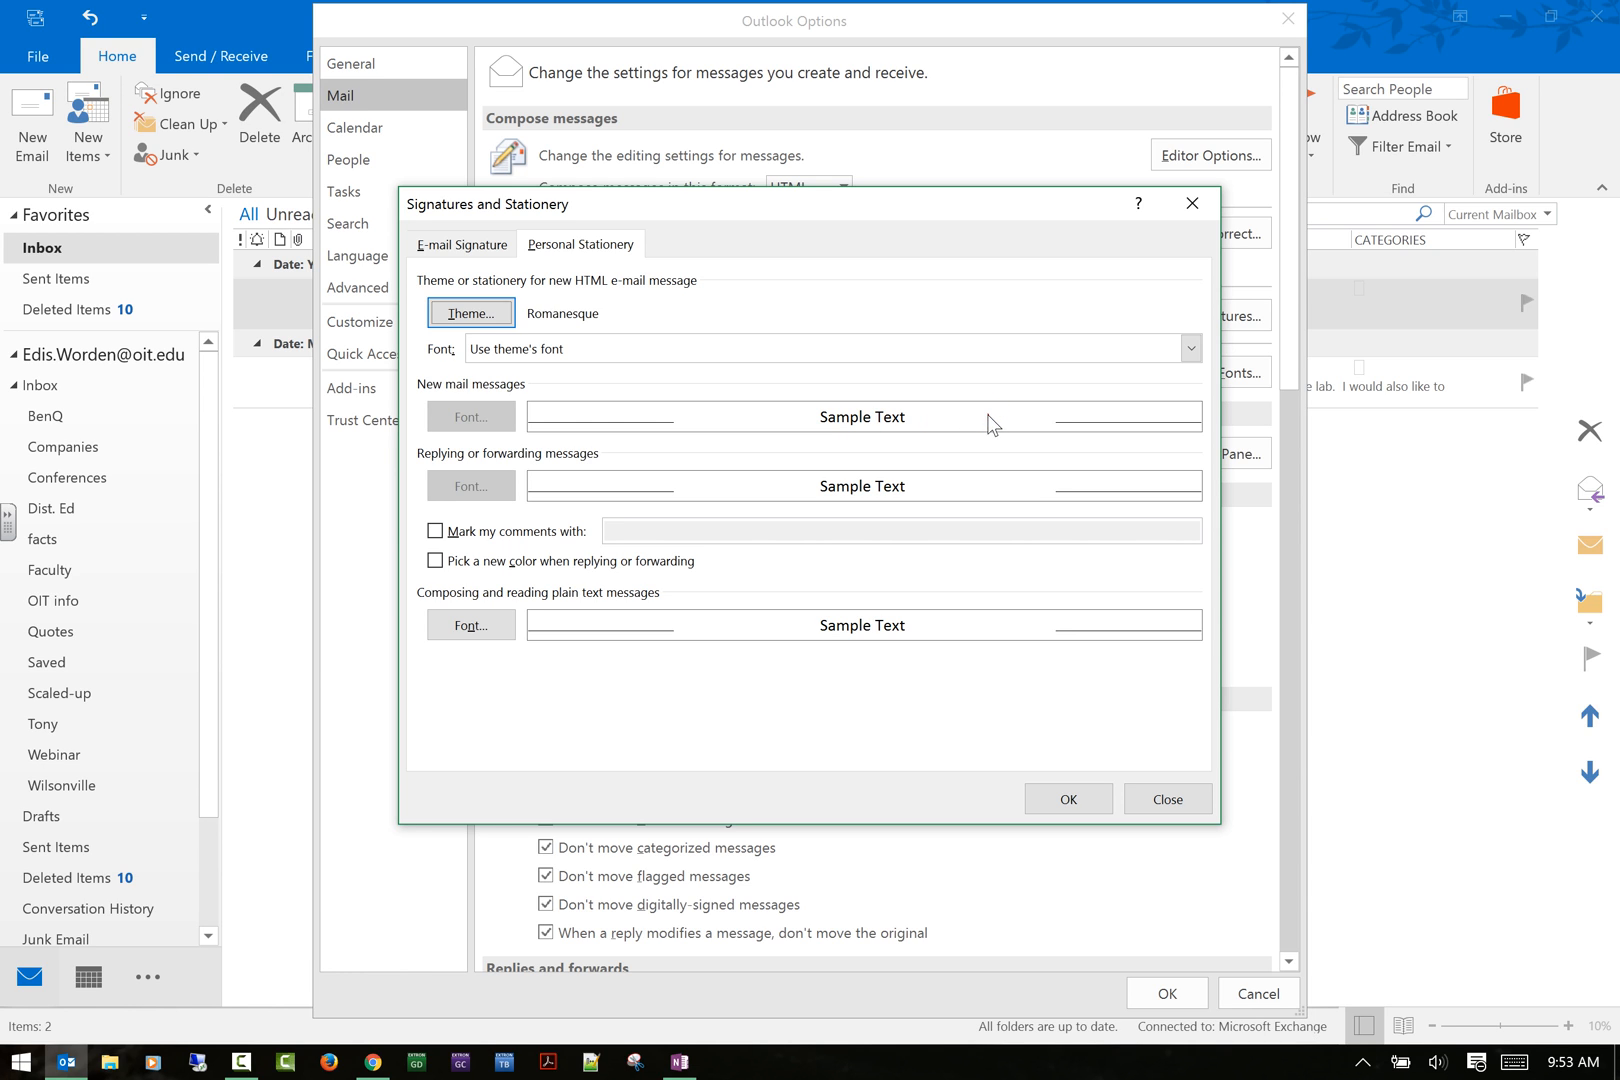
Compare the font choices for the message theme and set the option to Always use my fonts.
left_click(510, 349)
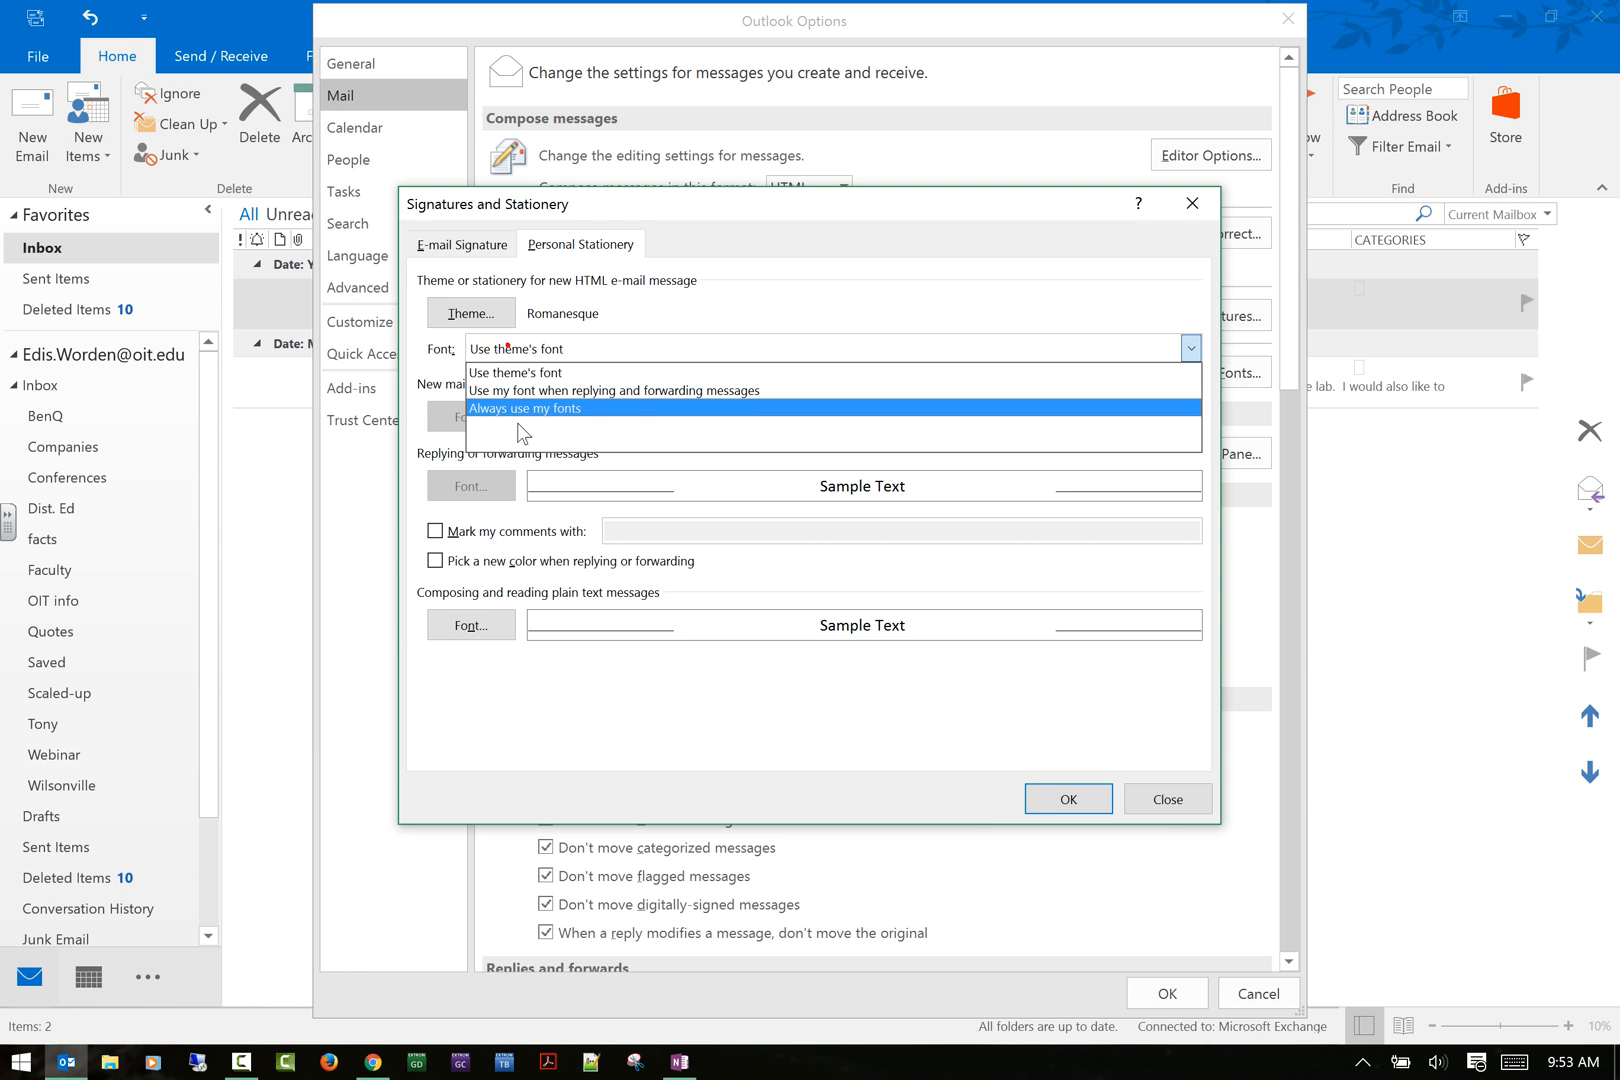
left_click(585, 372)
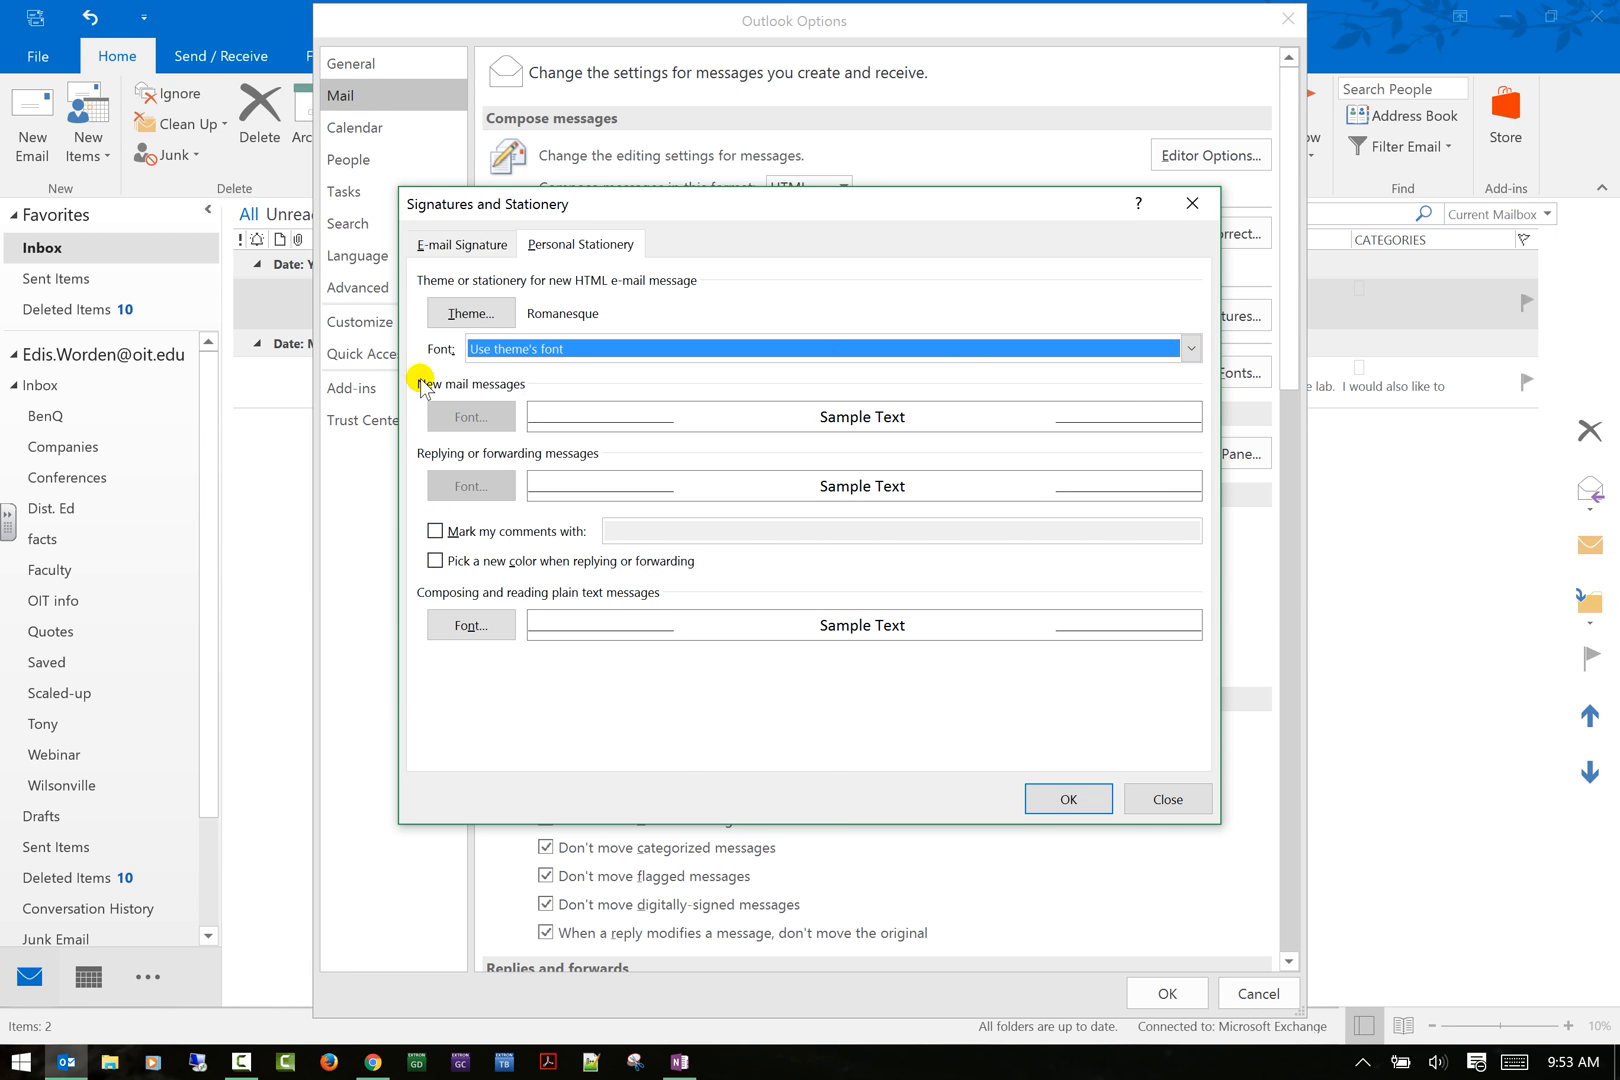
left_click(1190, 348)
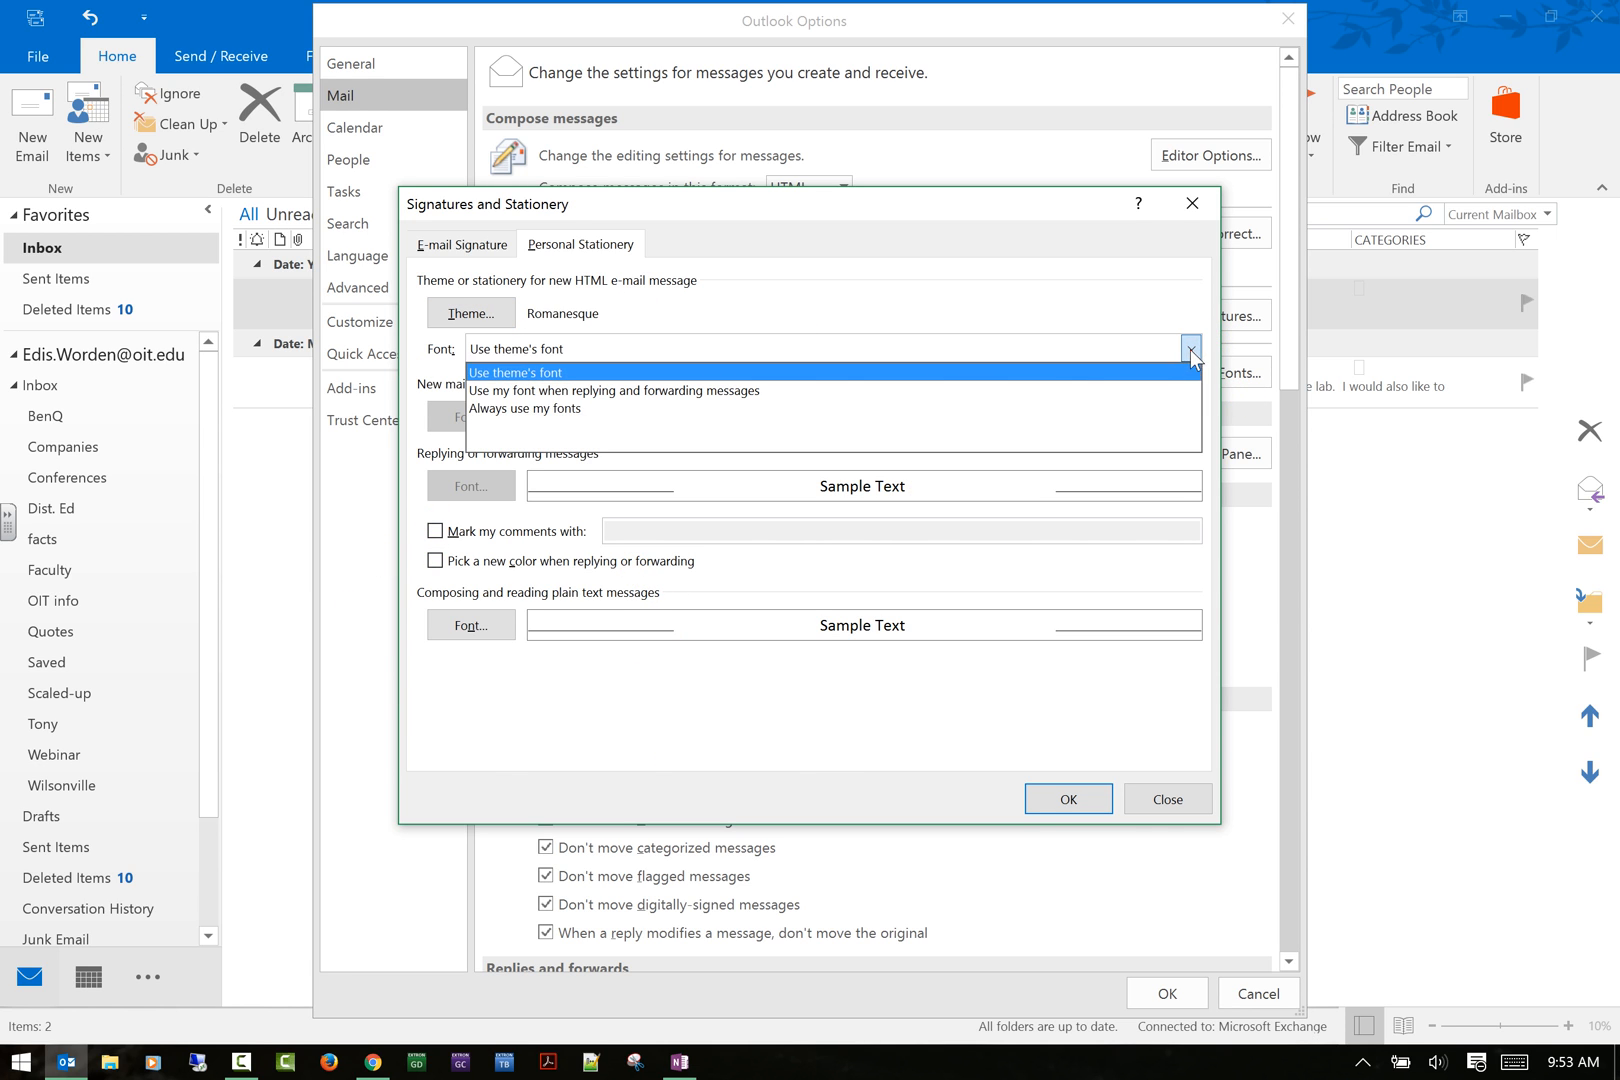
left_click(711, 405)
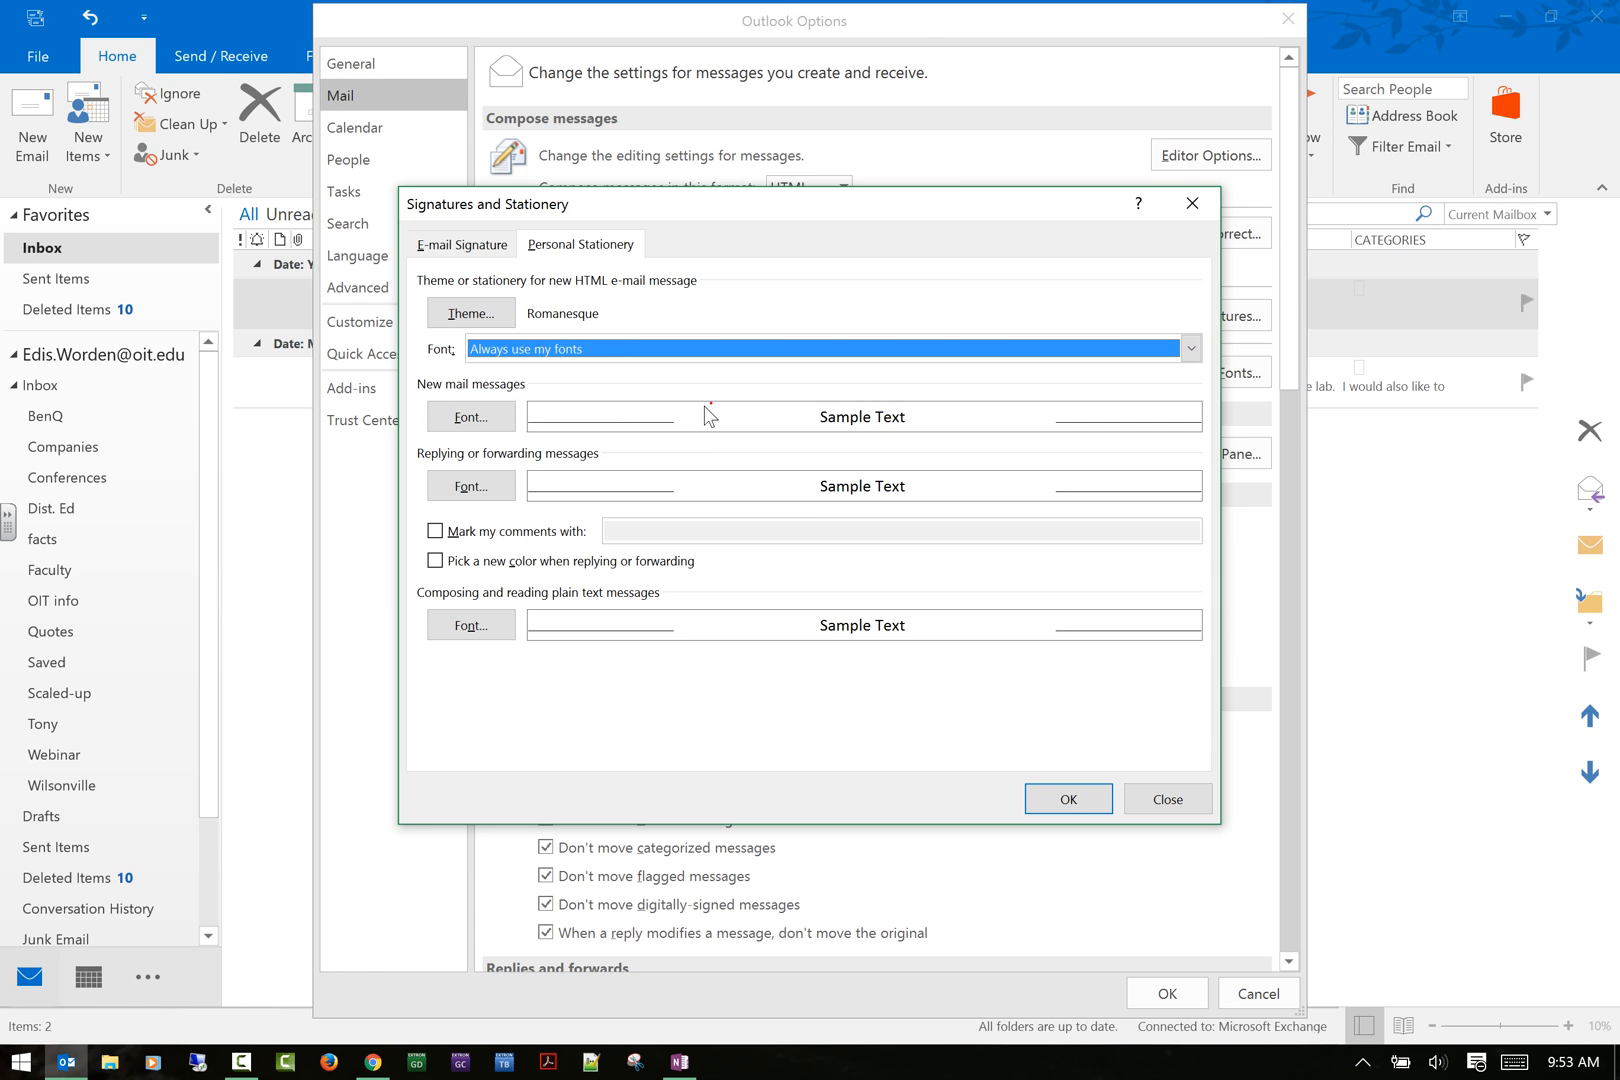
left_click(1190, 348)
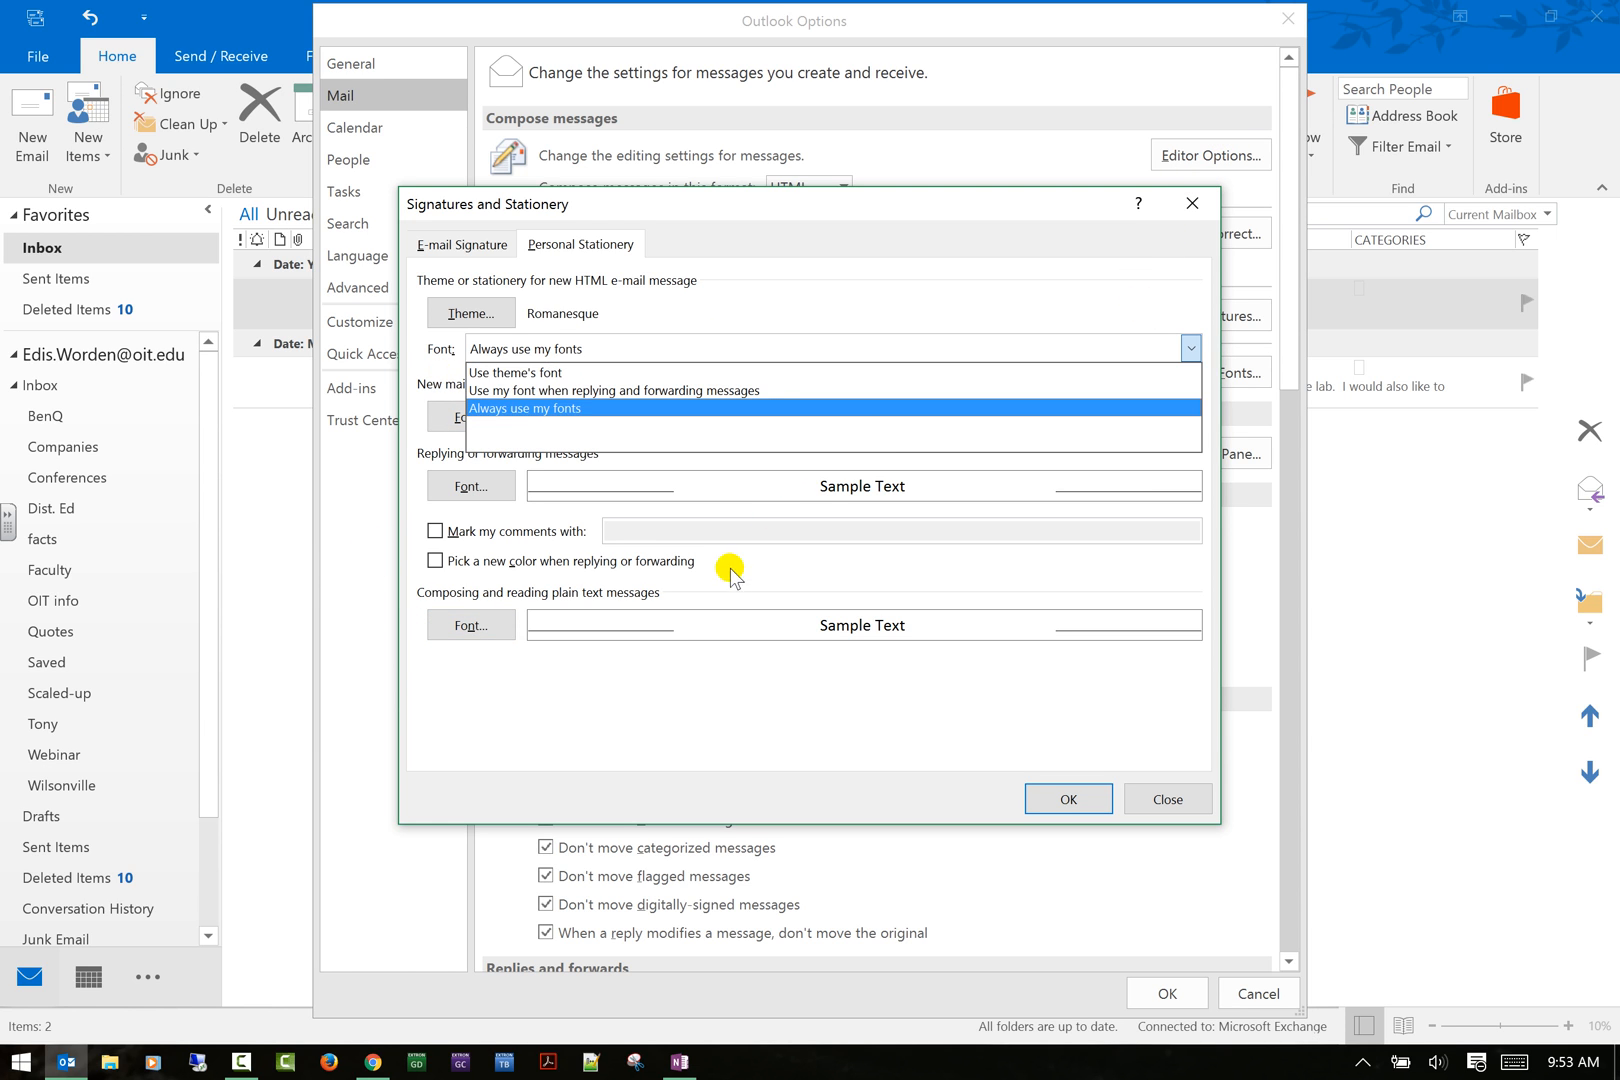
left_click(723, 622)
Set the font for new mail messages to Arial Black.
left_click(472, 414)
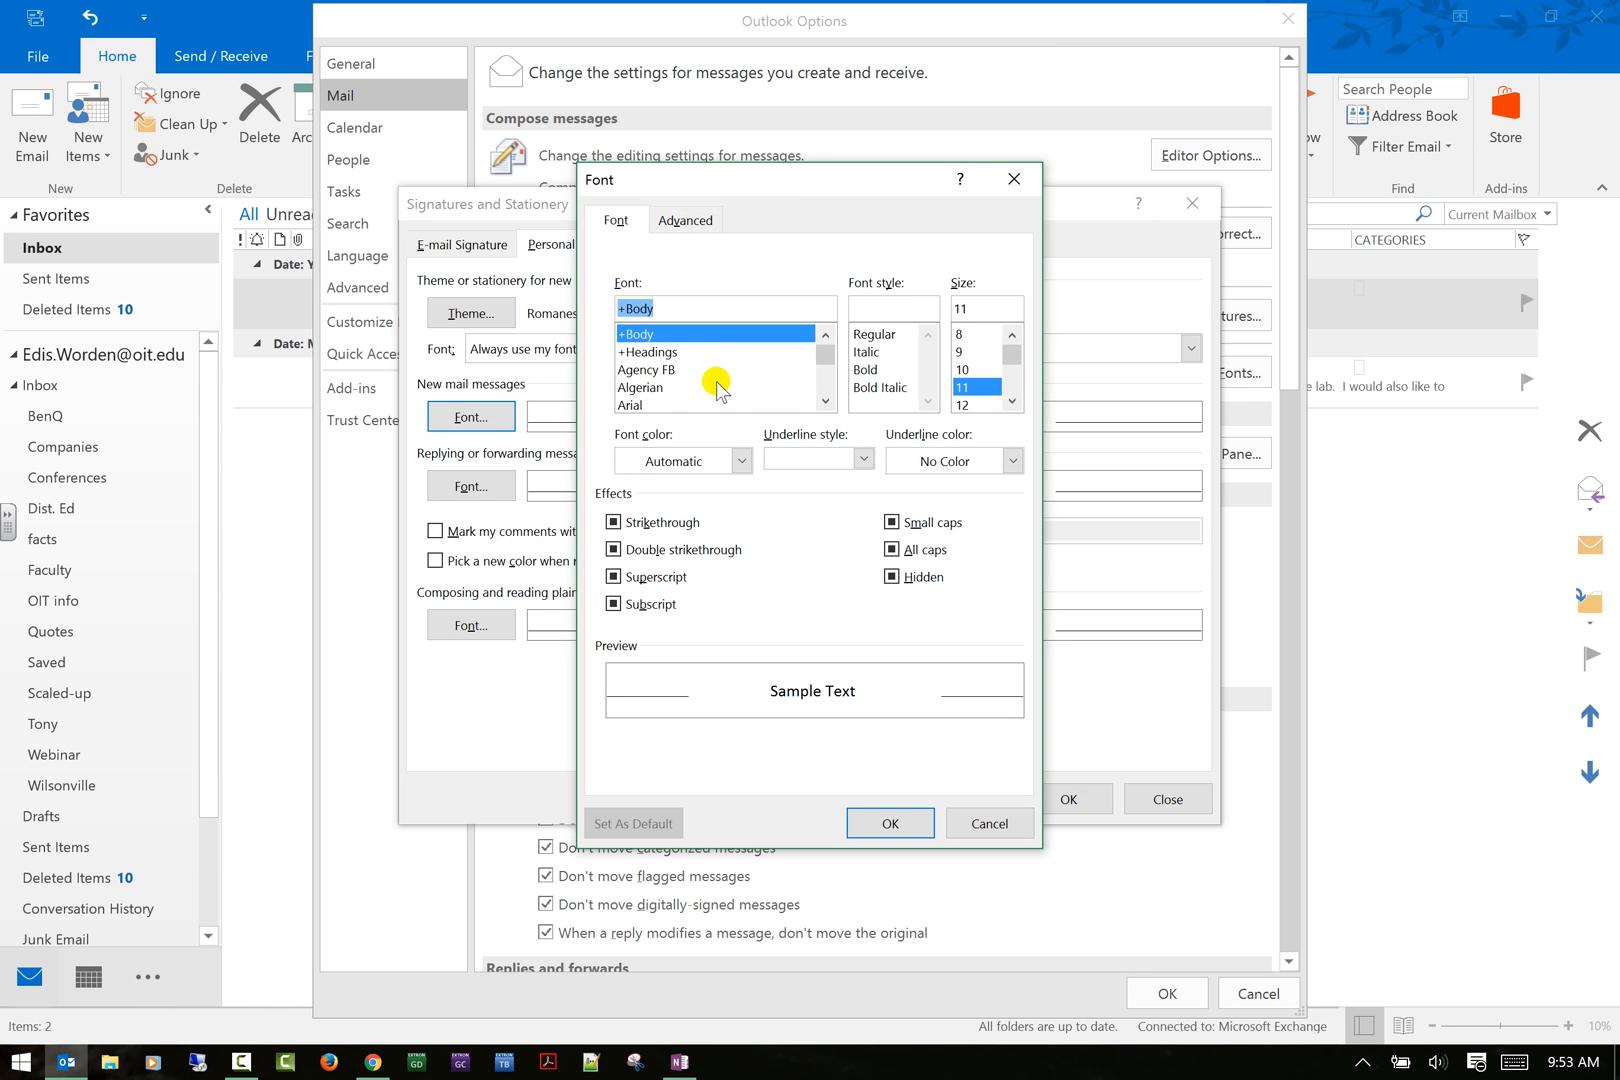
left_click(642, 410)
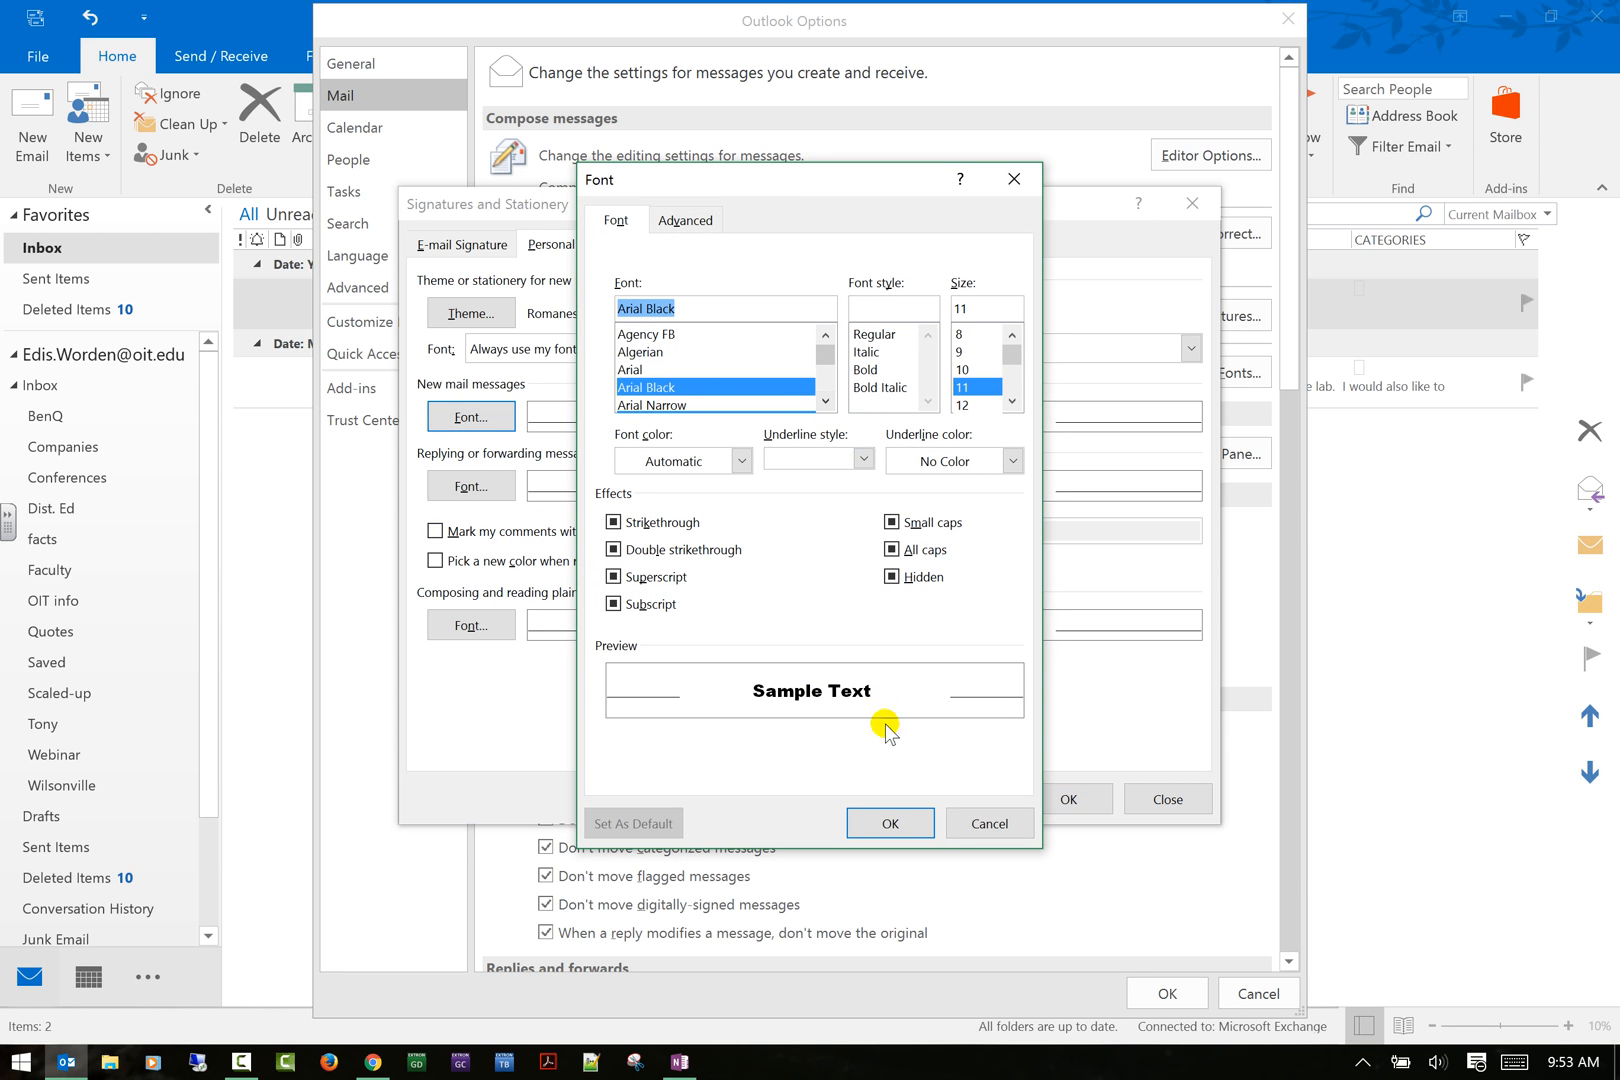
left_click(920, 822)
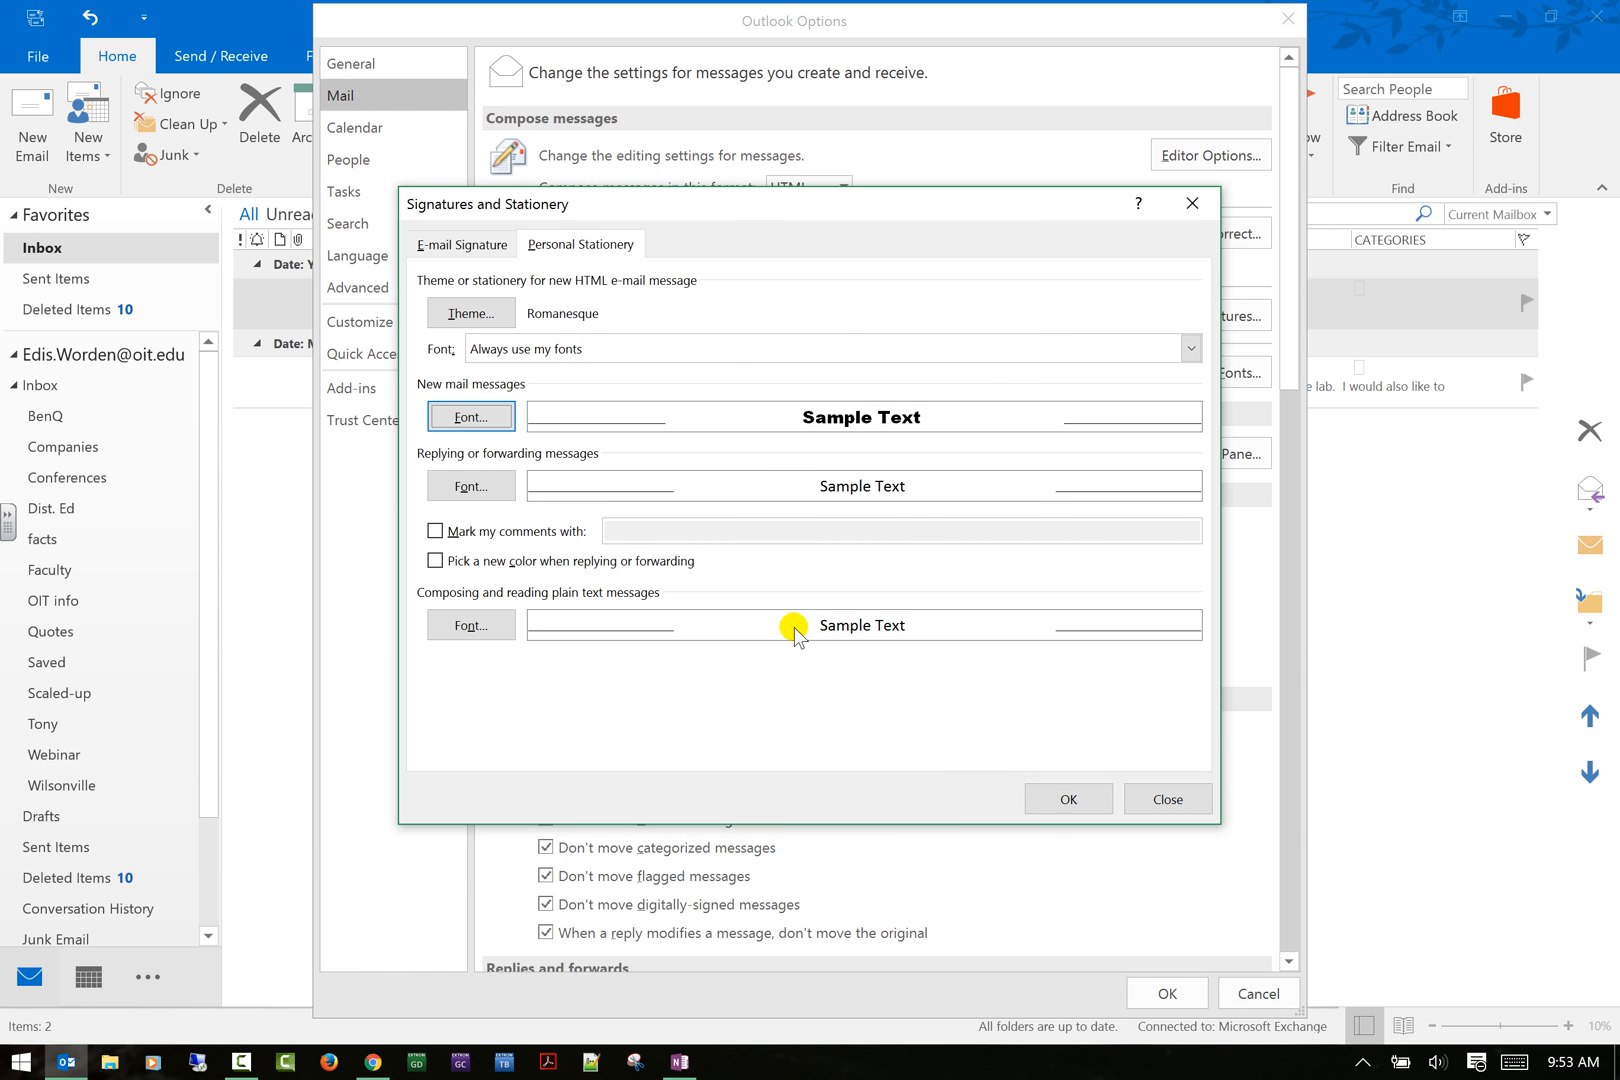
Set the font for replying or forwarding messages to Arial Black in dark blue.
left_click(445, 486)
scroll(665, 398, "down", 2)
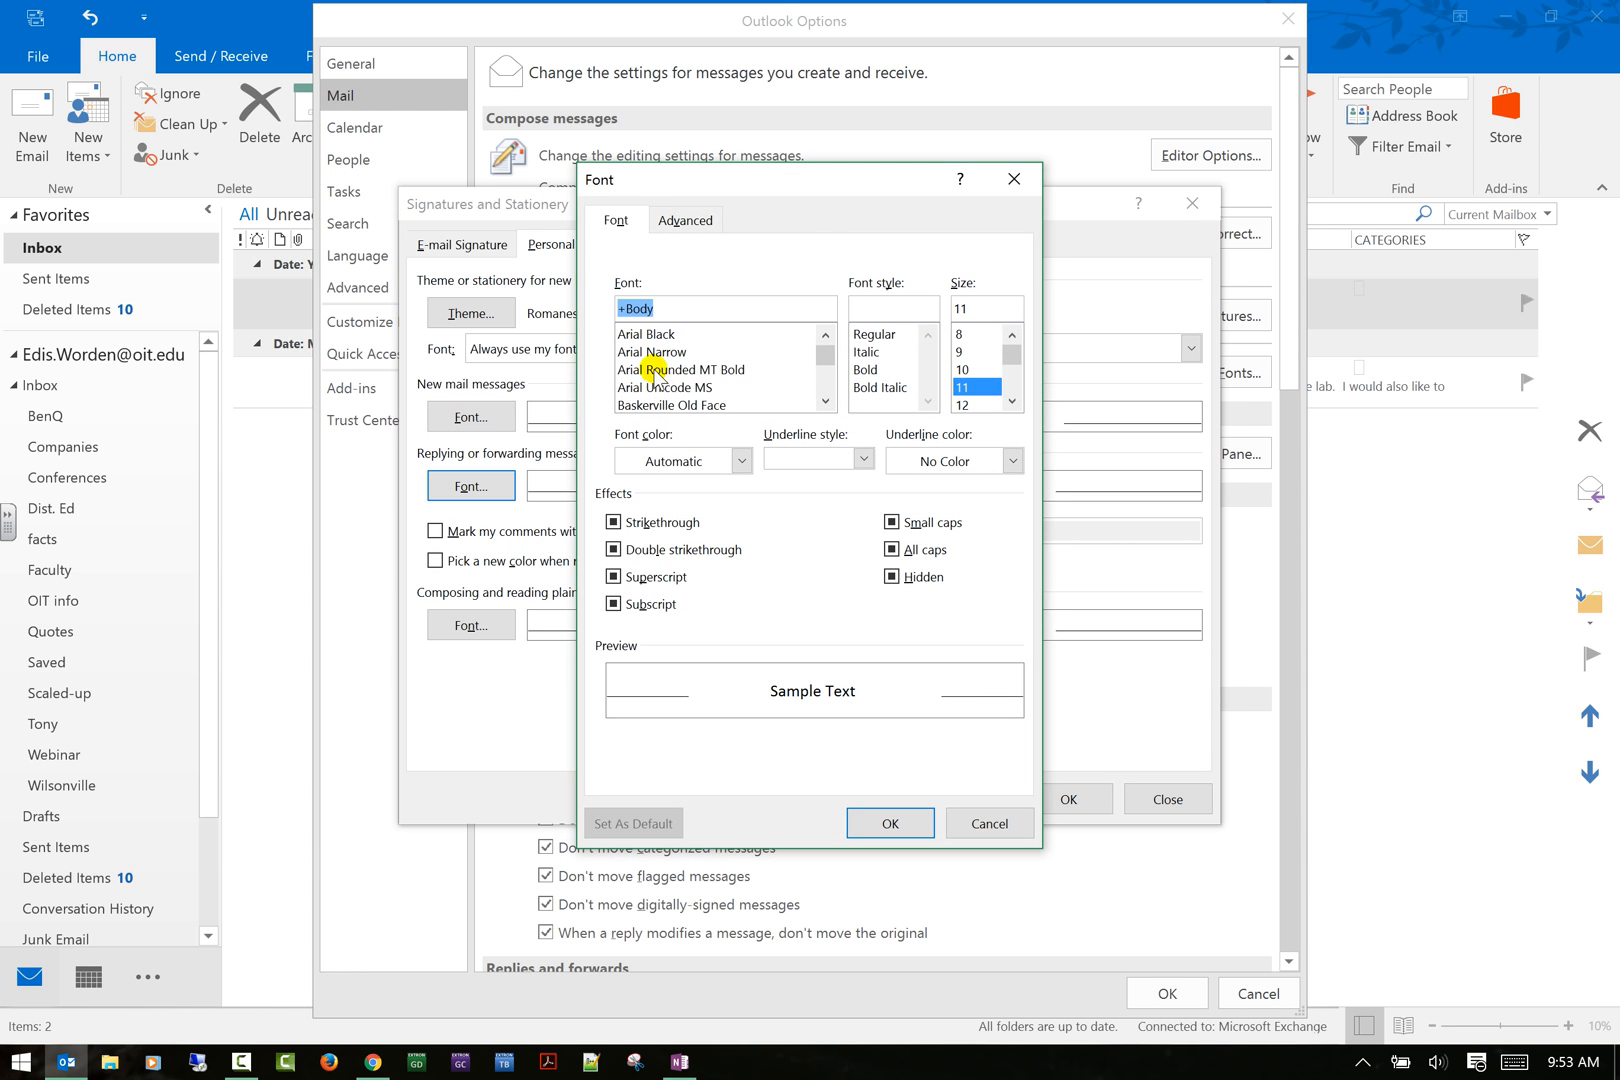
scroll(650, 385, "up", 1)
left_click(645, 369)
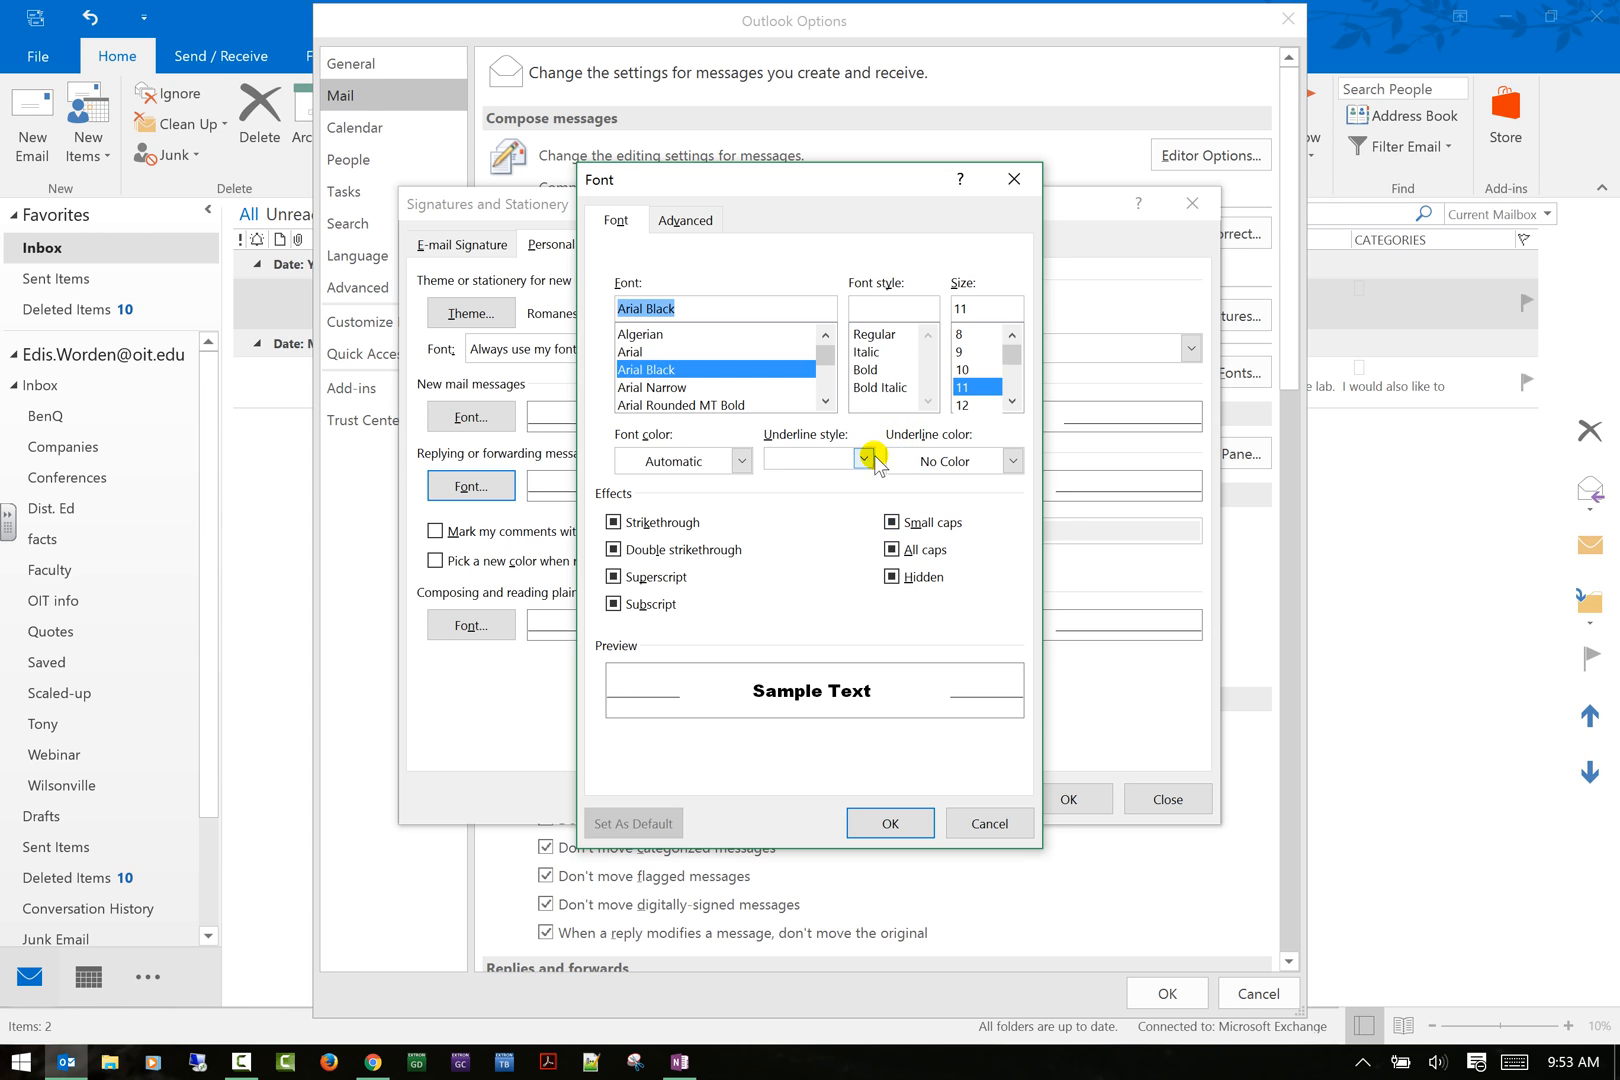
left_click(742, 462)
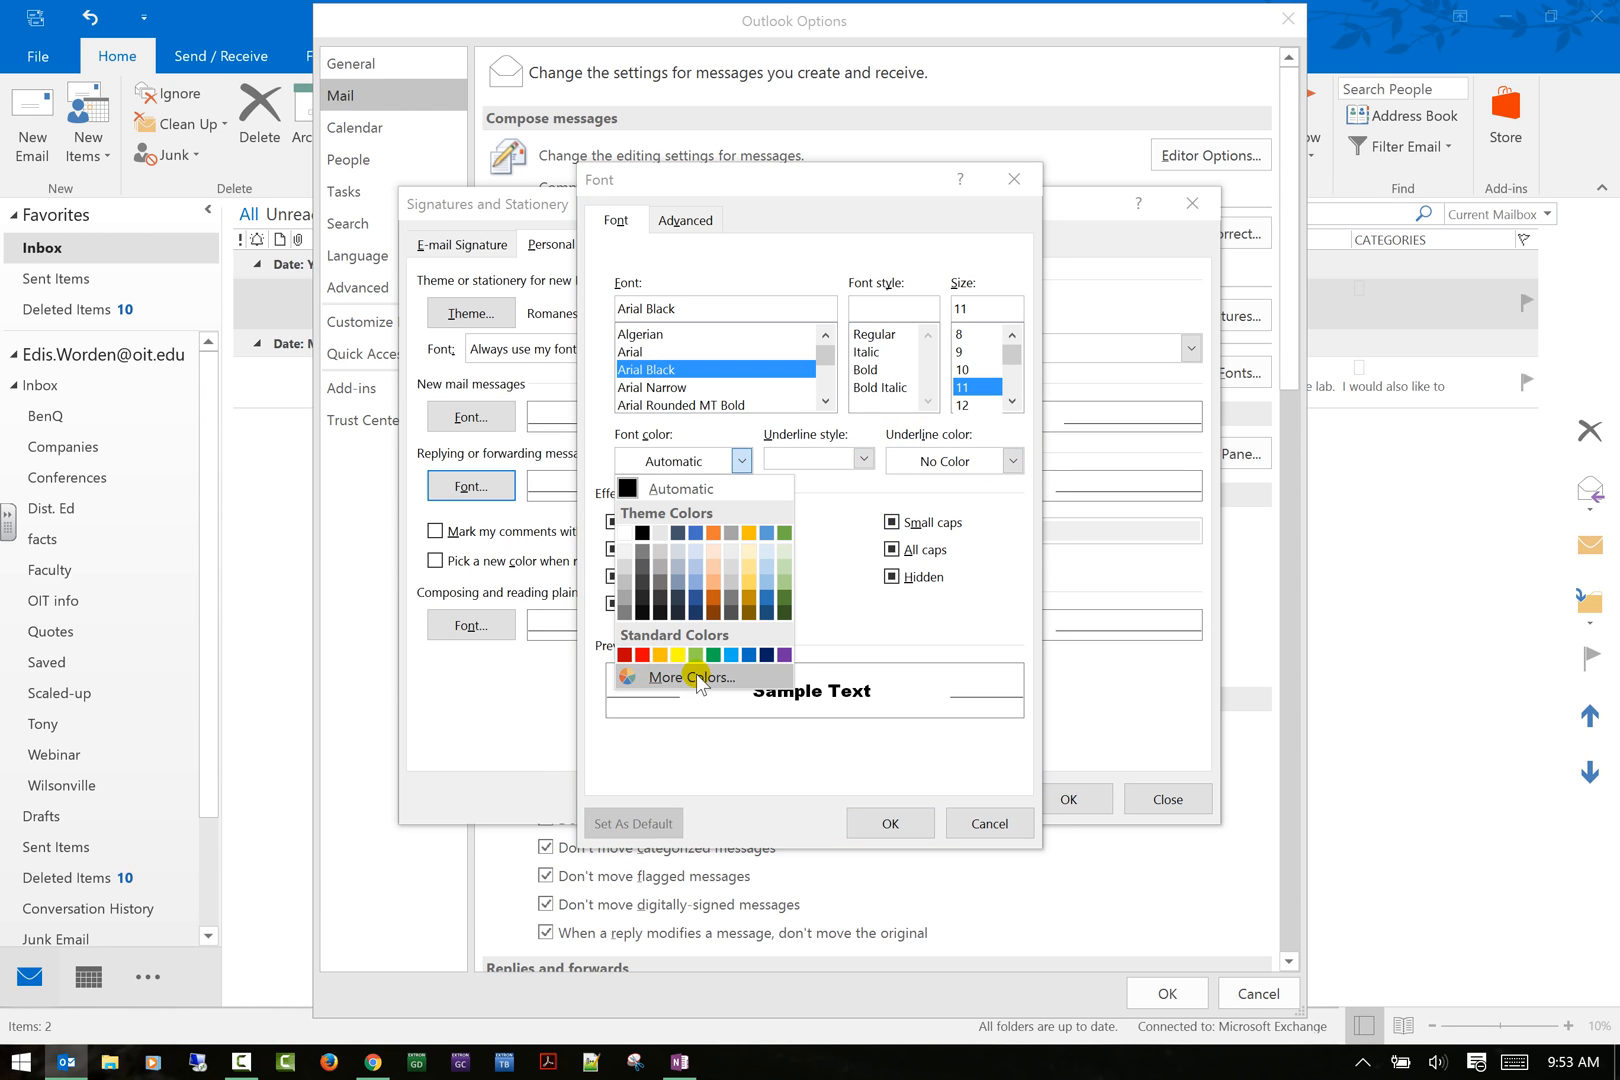
left_click(696, 598)
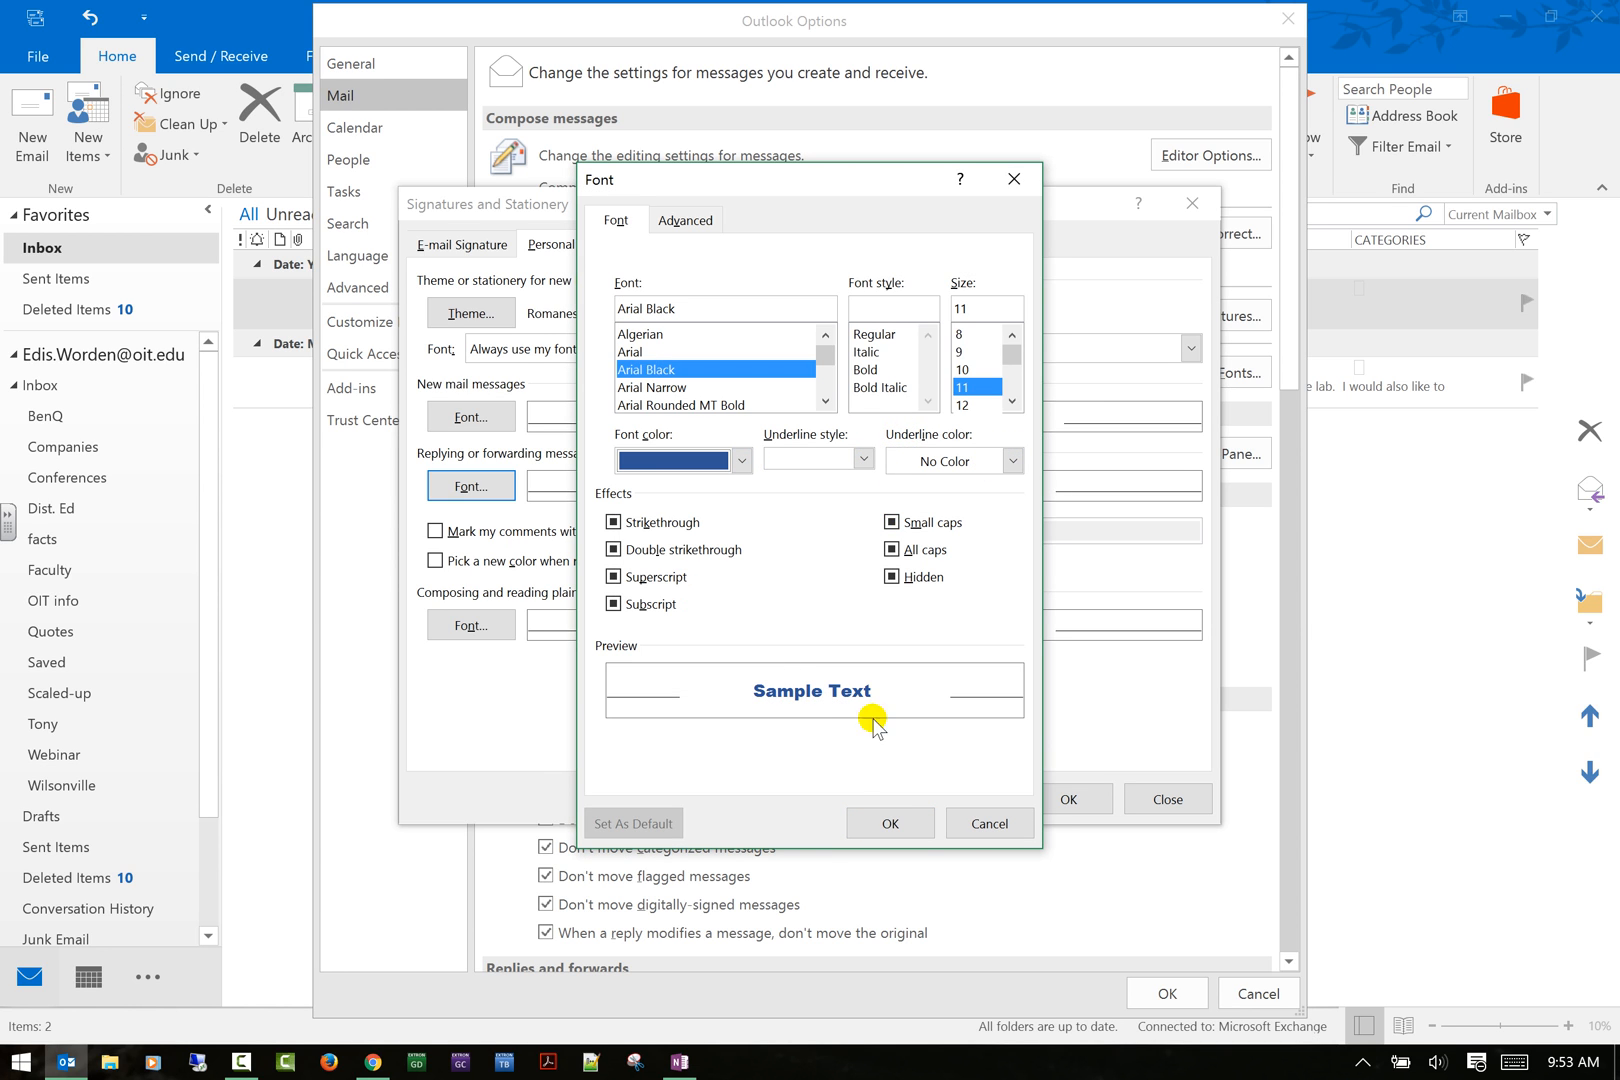
left_click(890, 824)
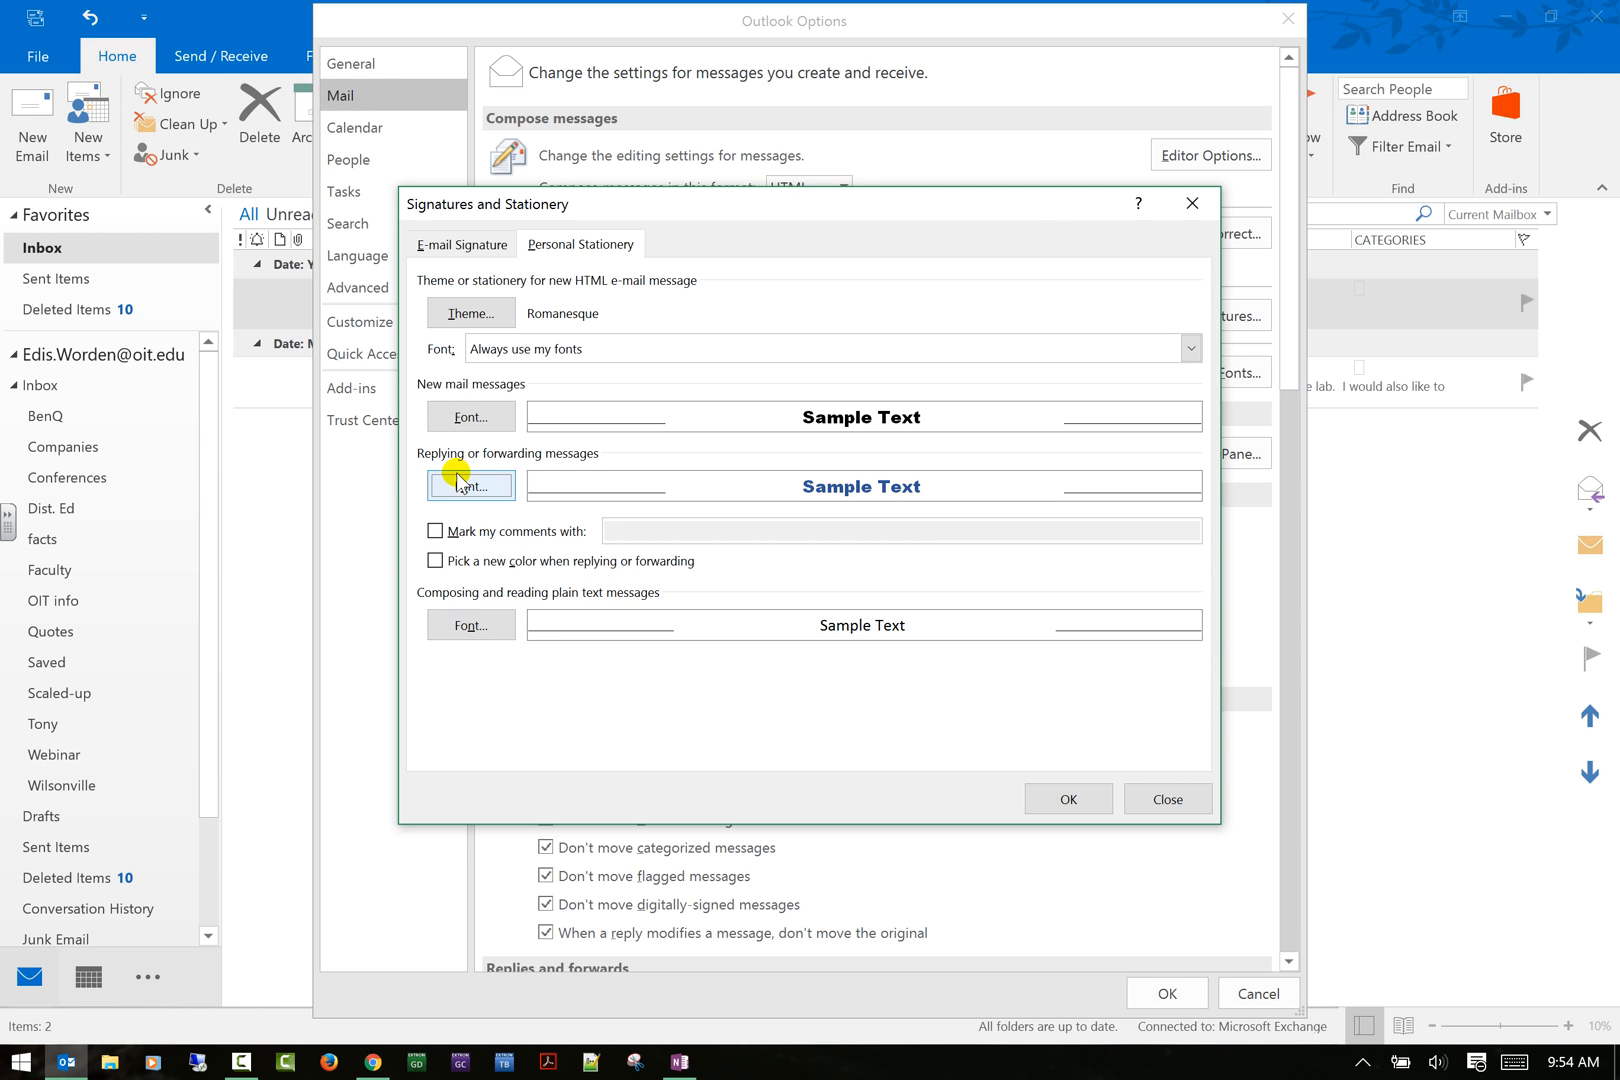
Set the font color for composing and reading plain text messages to purple.
left_click(455, 625)
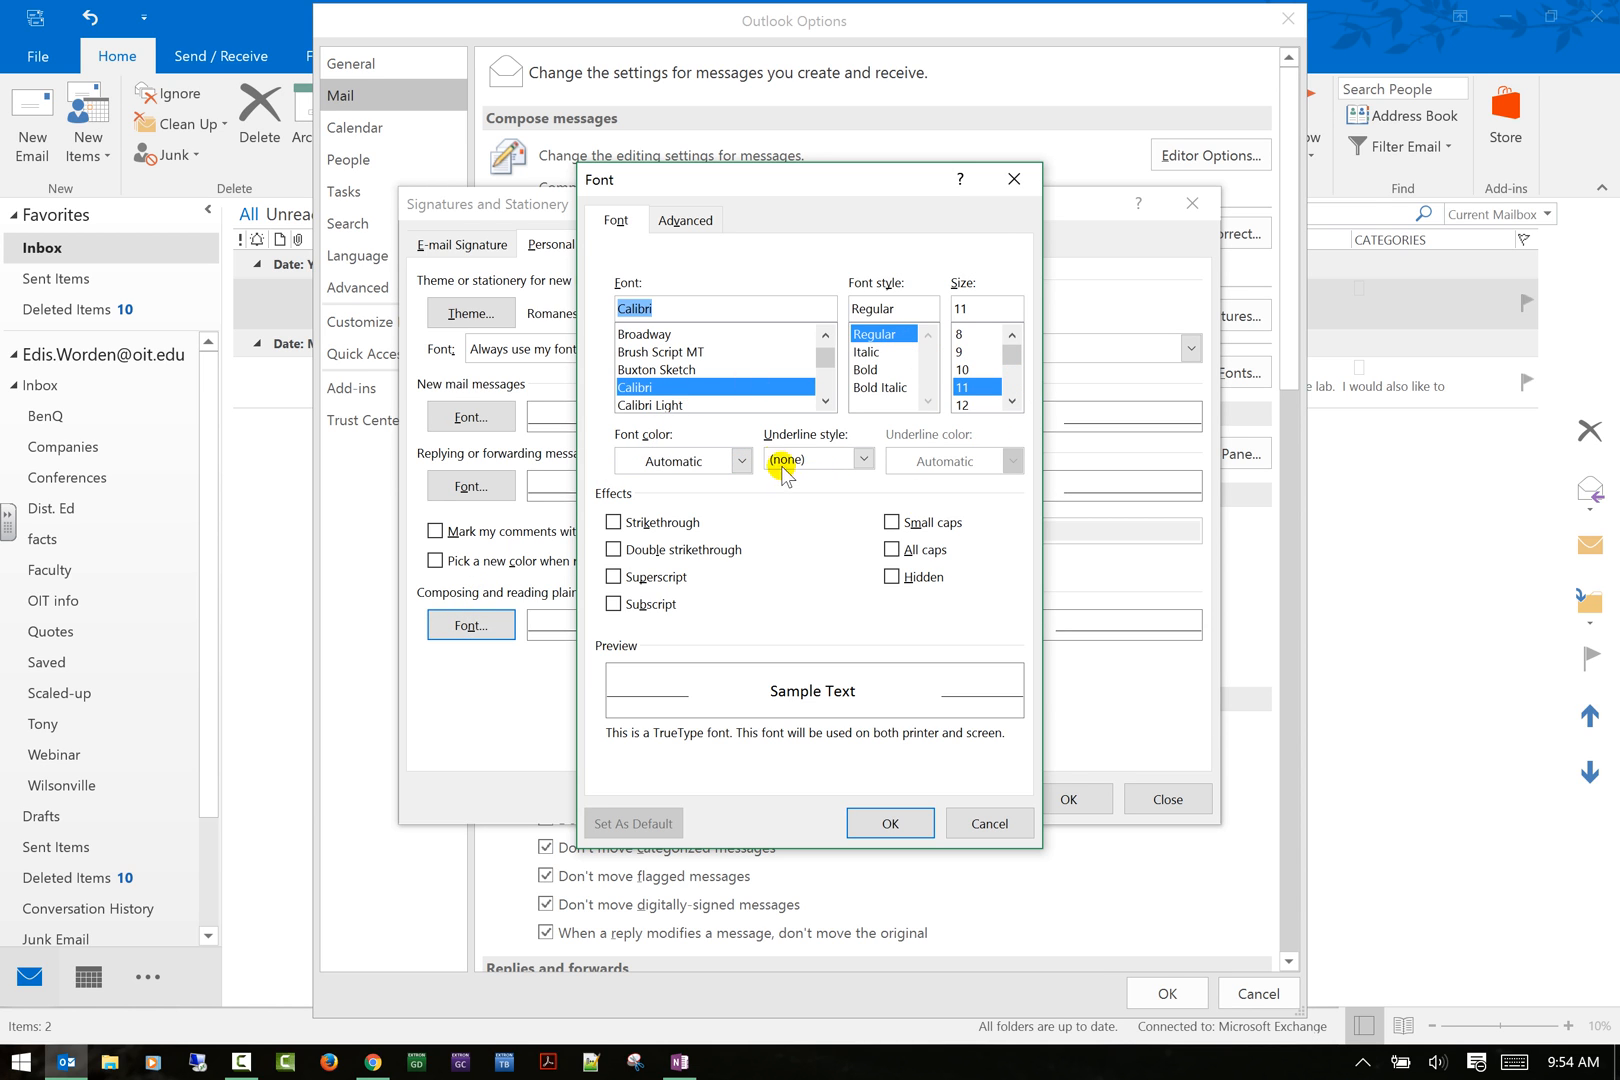
left_click(740, 460)
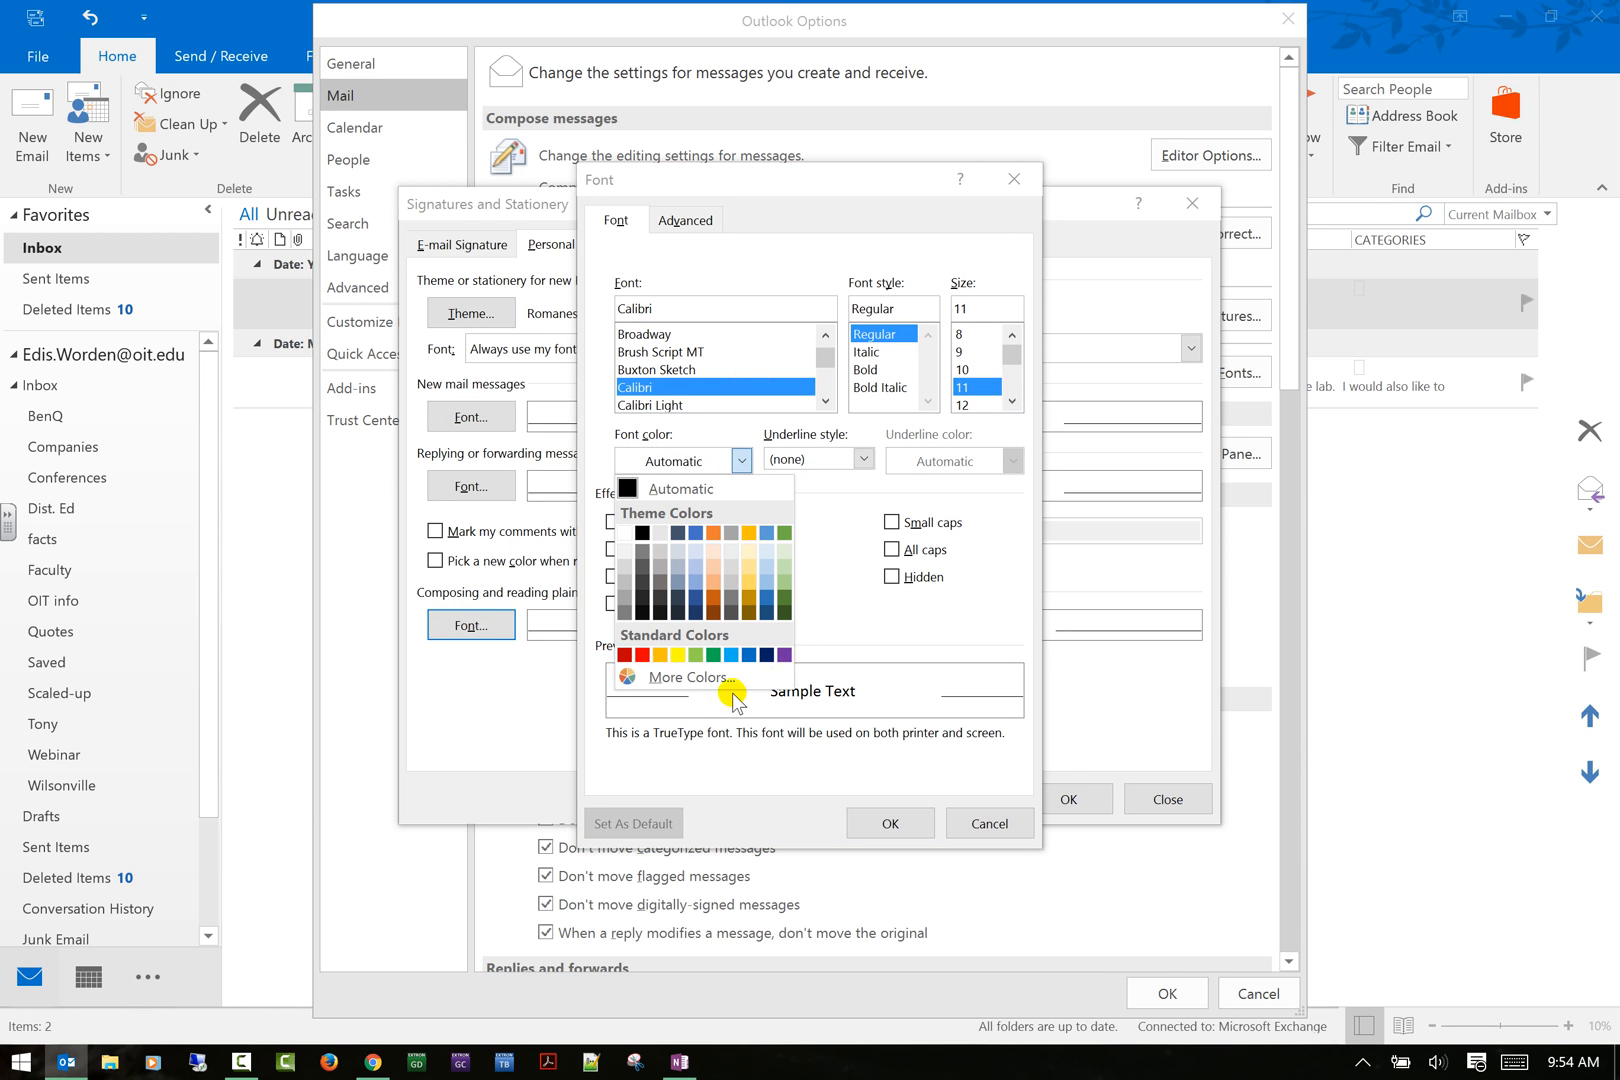
left_click(783, 655)
left_click(888, 823)
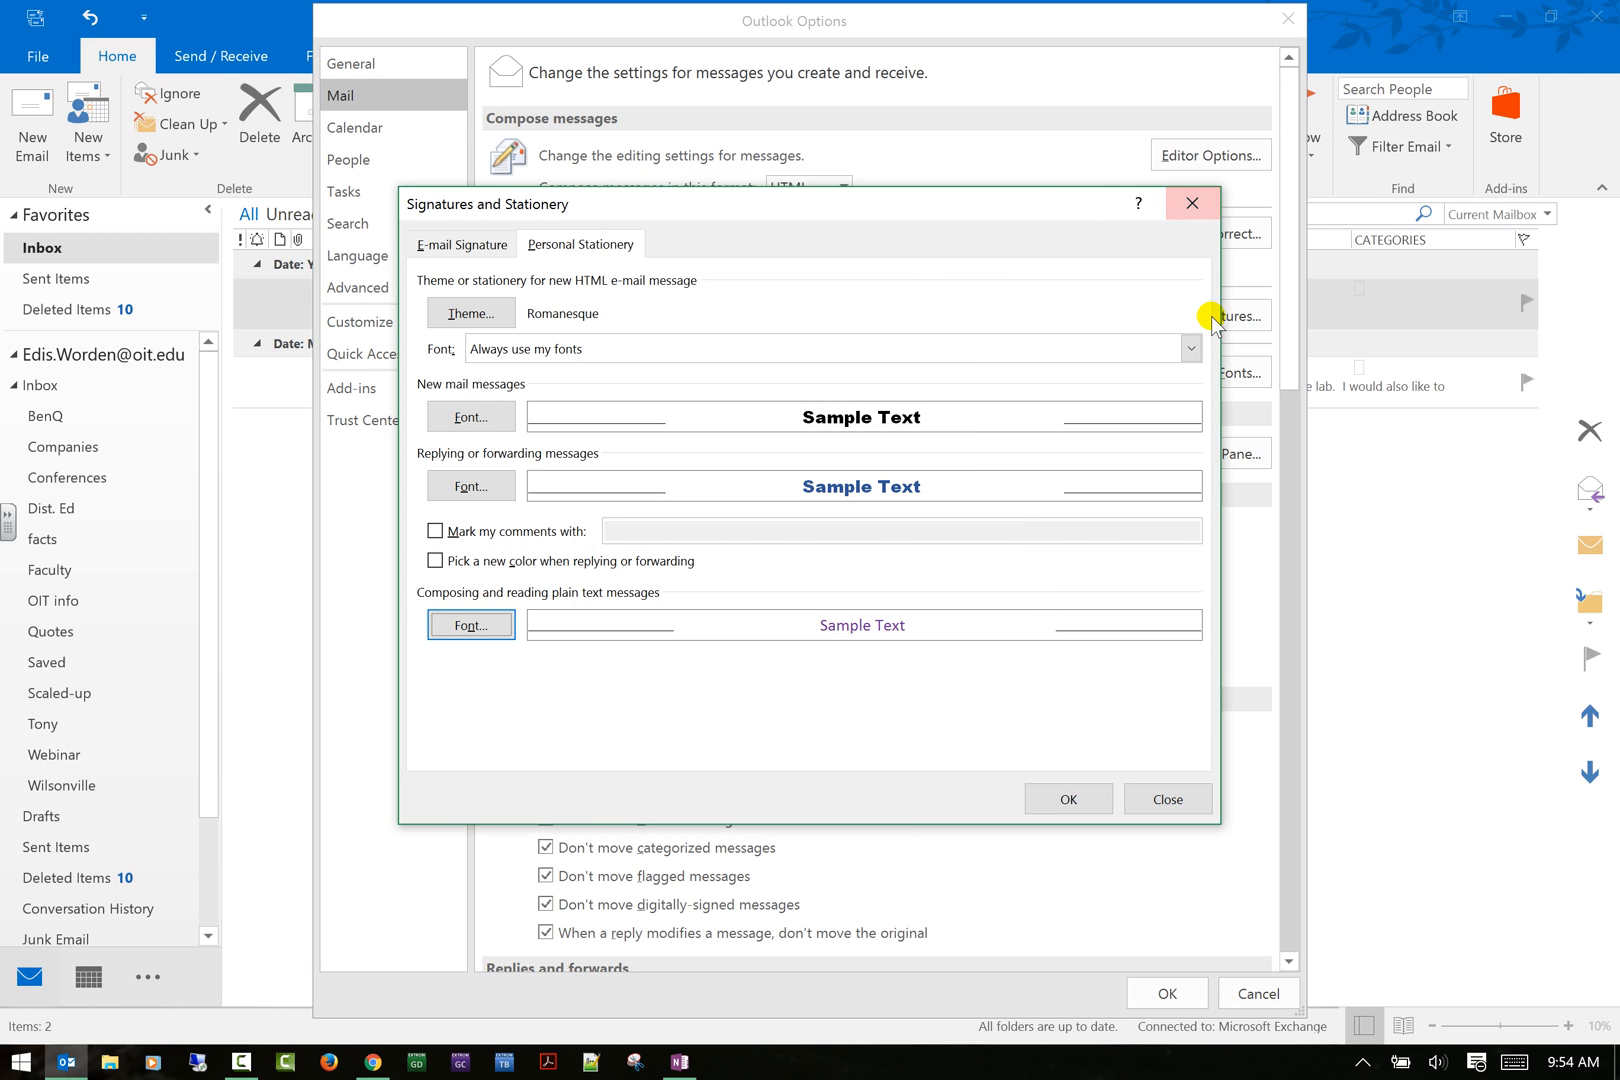
Switch the stationery font option to Use theme's font and accept the Signatures and Stationery settings.
left_click(1192, 348)
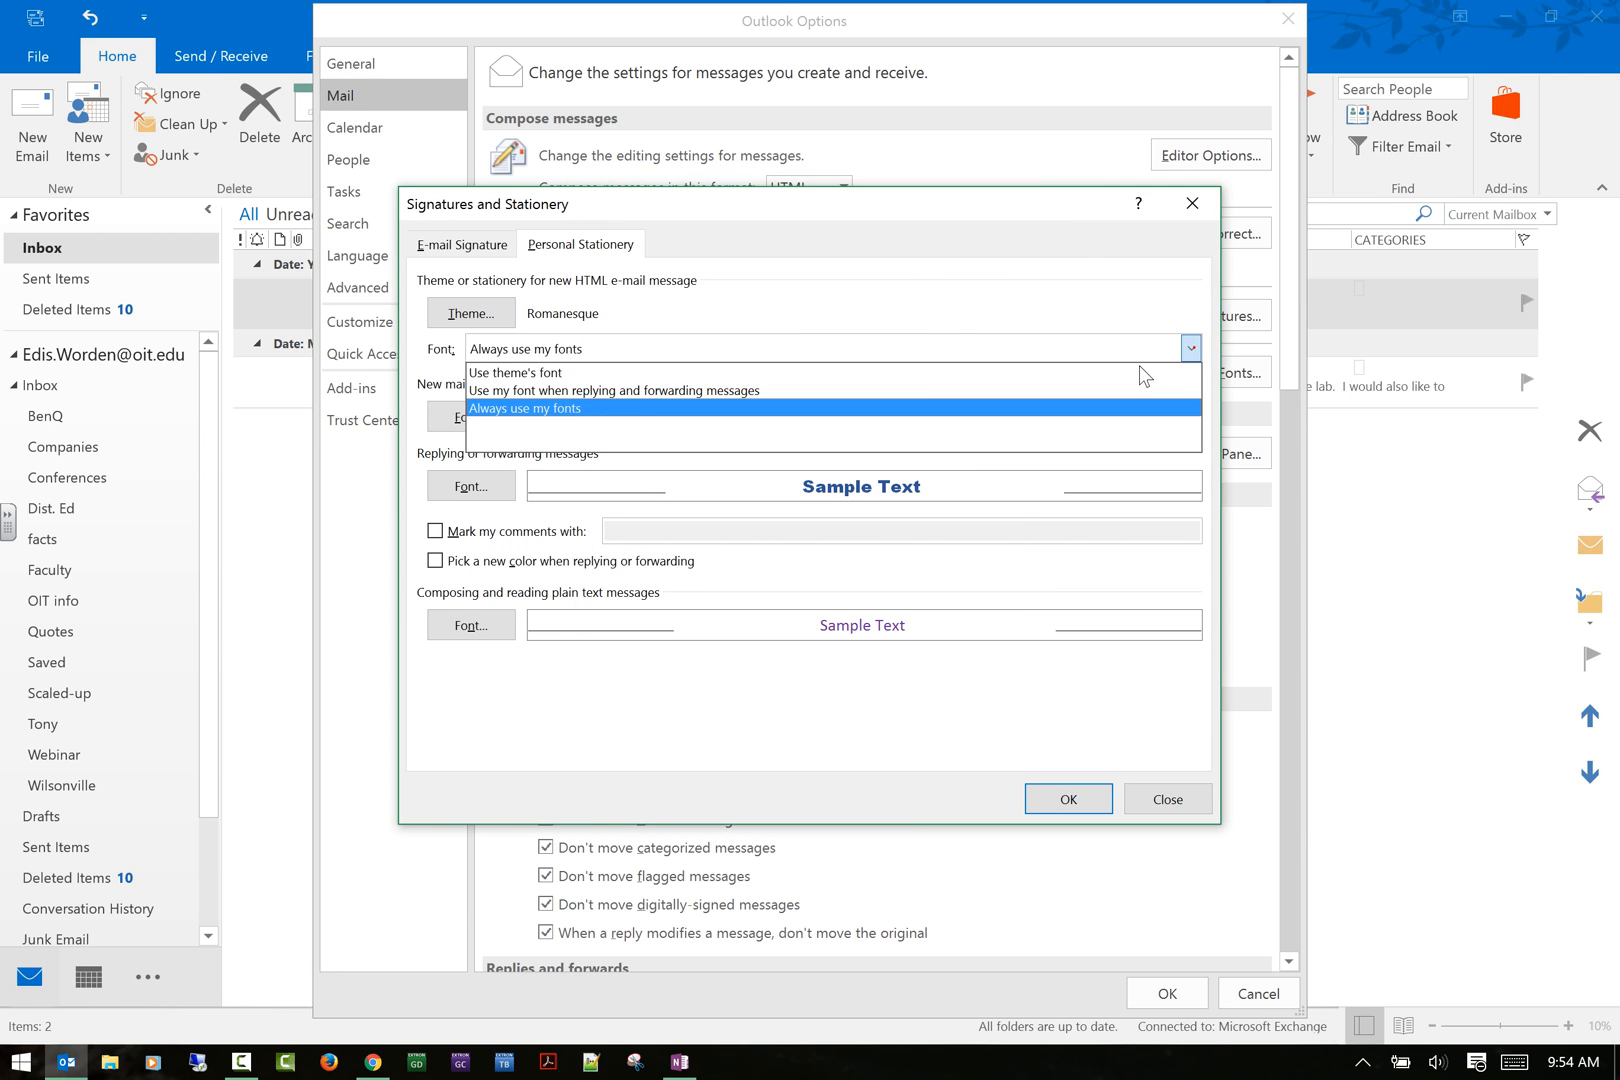
left_click(911, 374)
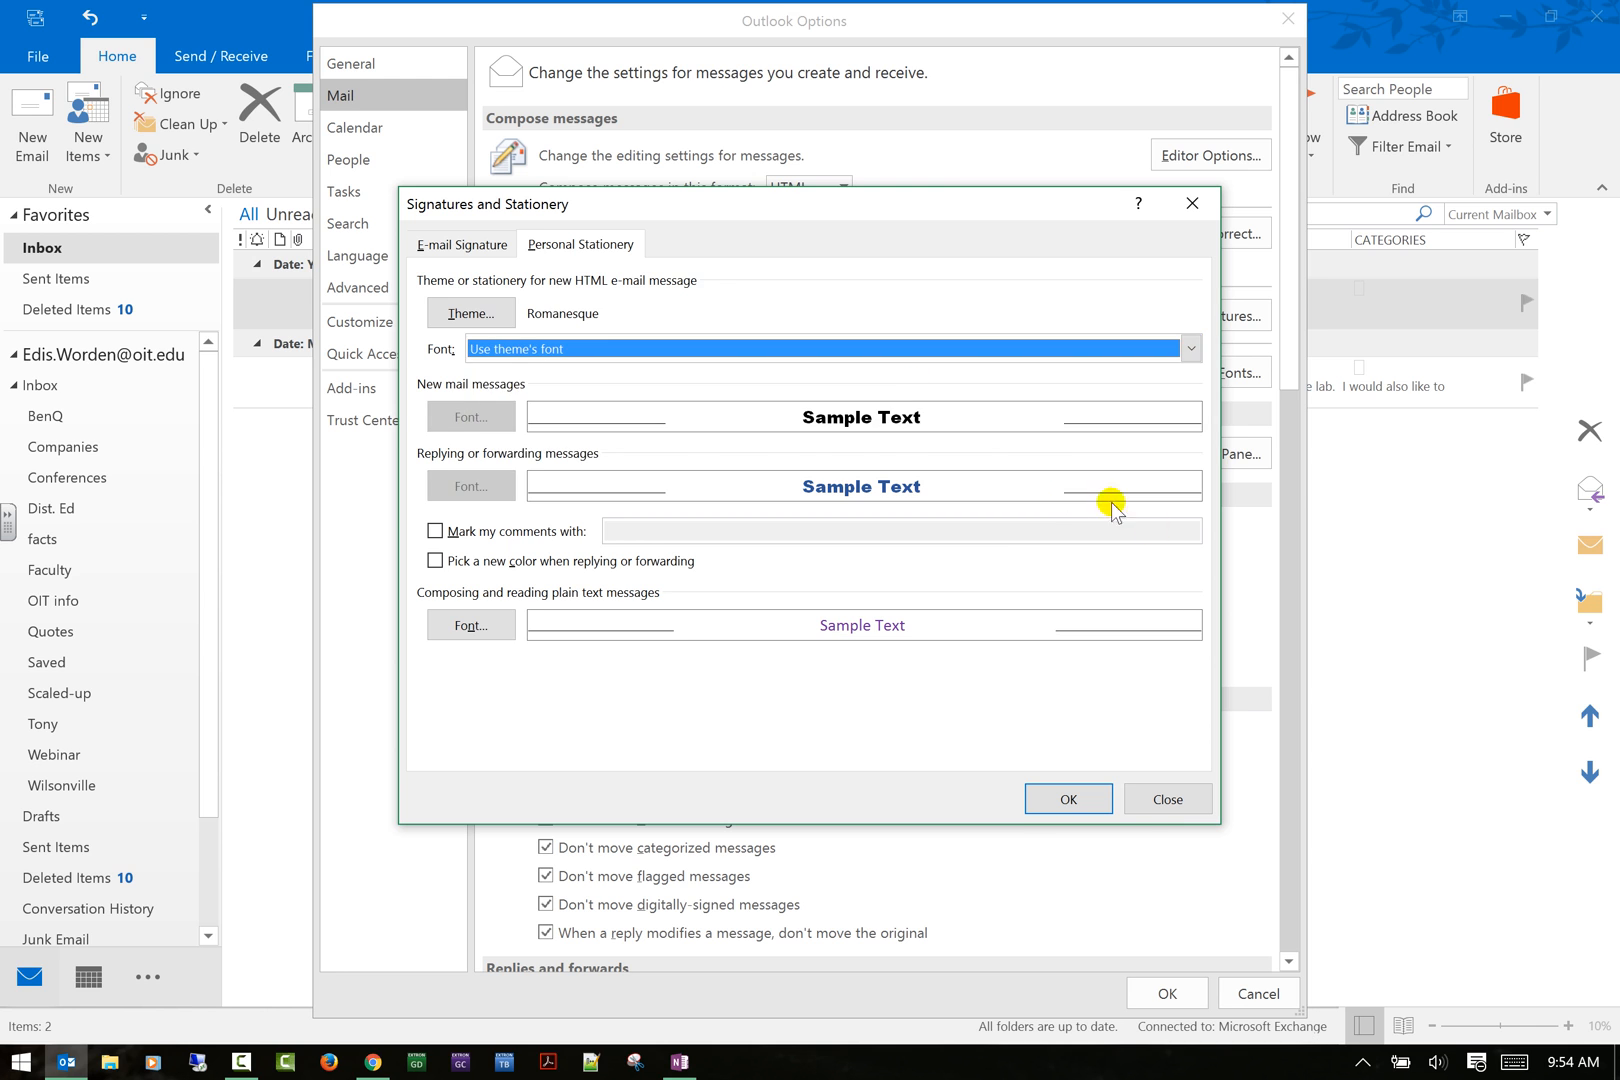
left_click(1075, 801)
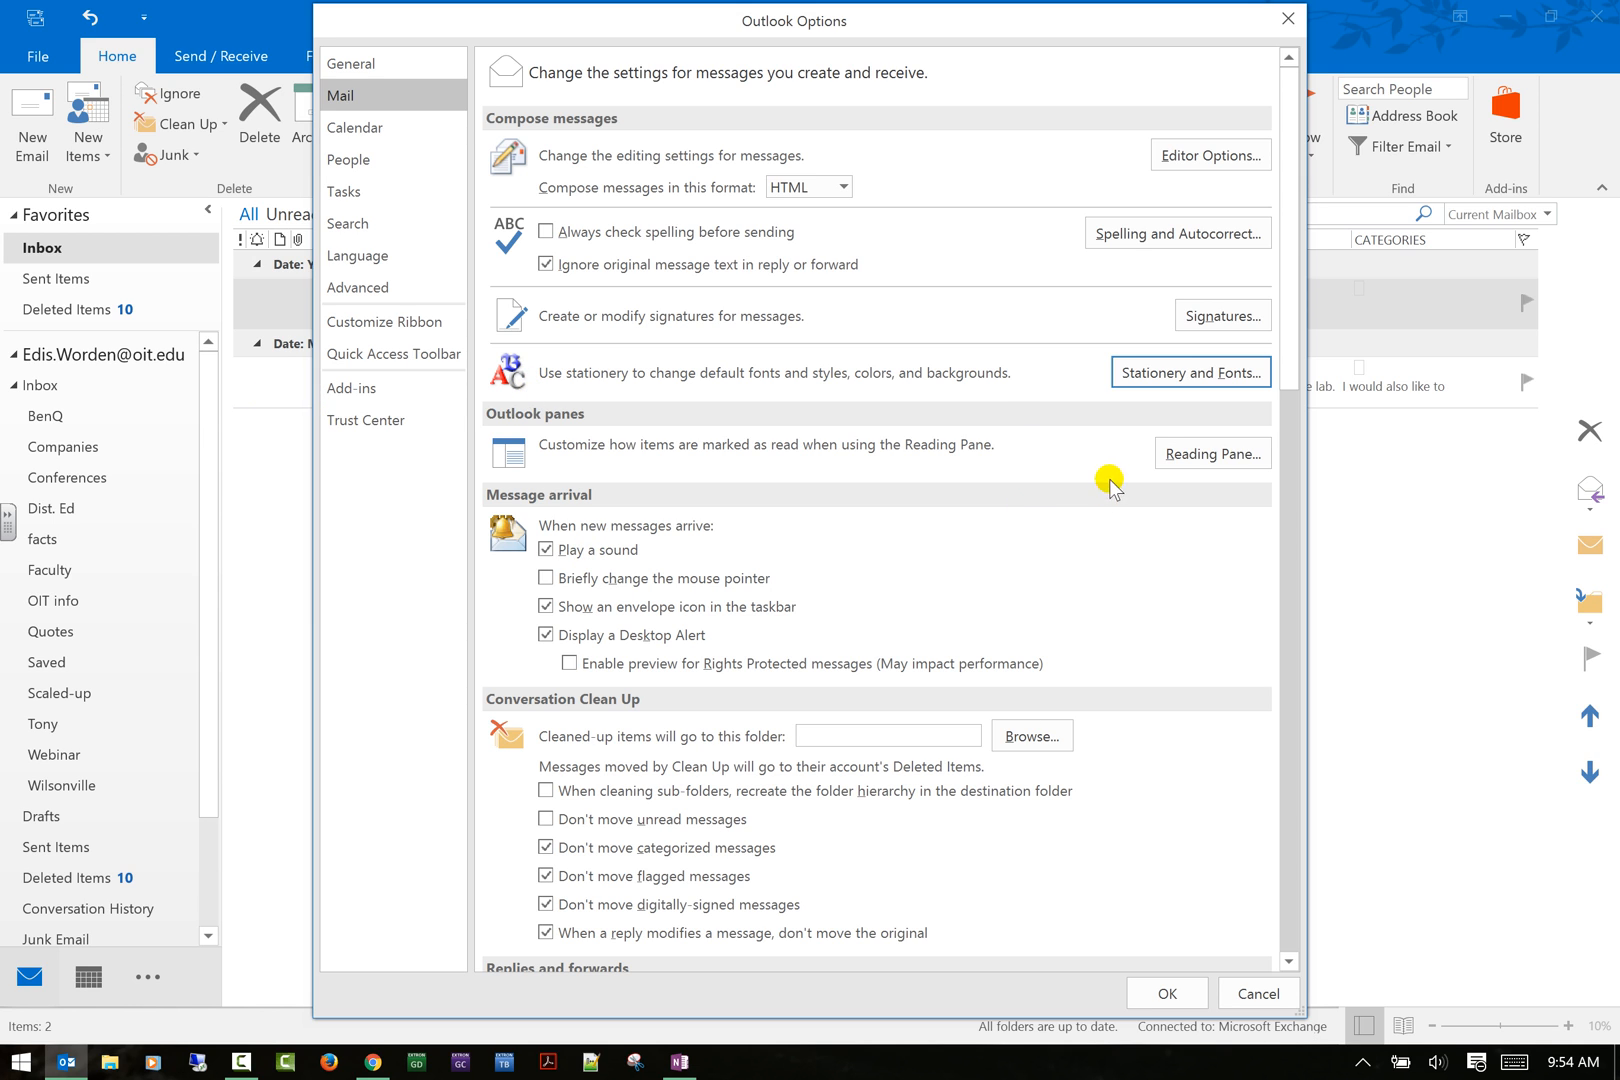
Review the Reading Pane options for marking items as read and accept them.
left_click(1165, 452)
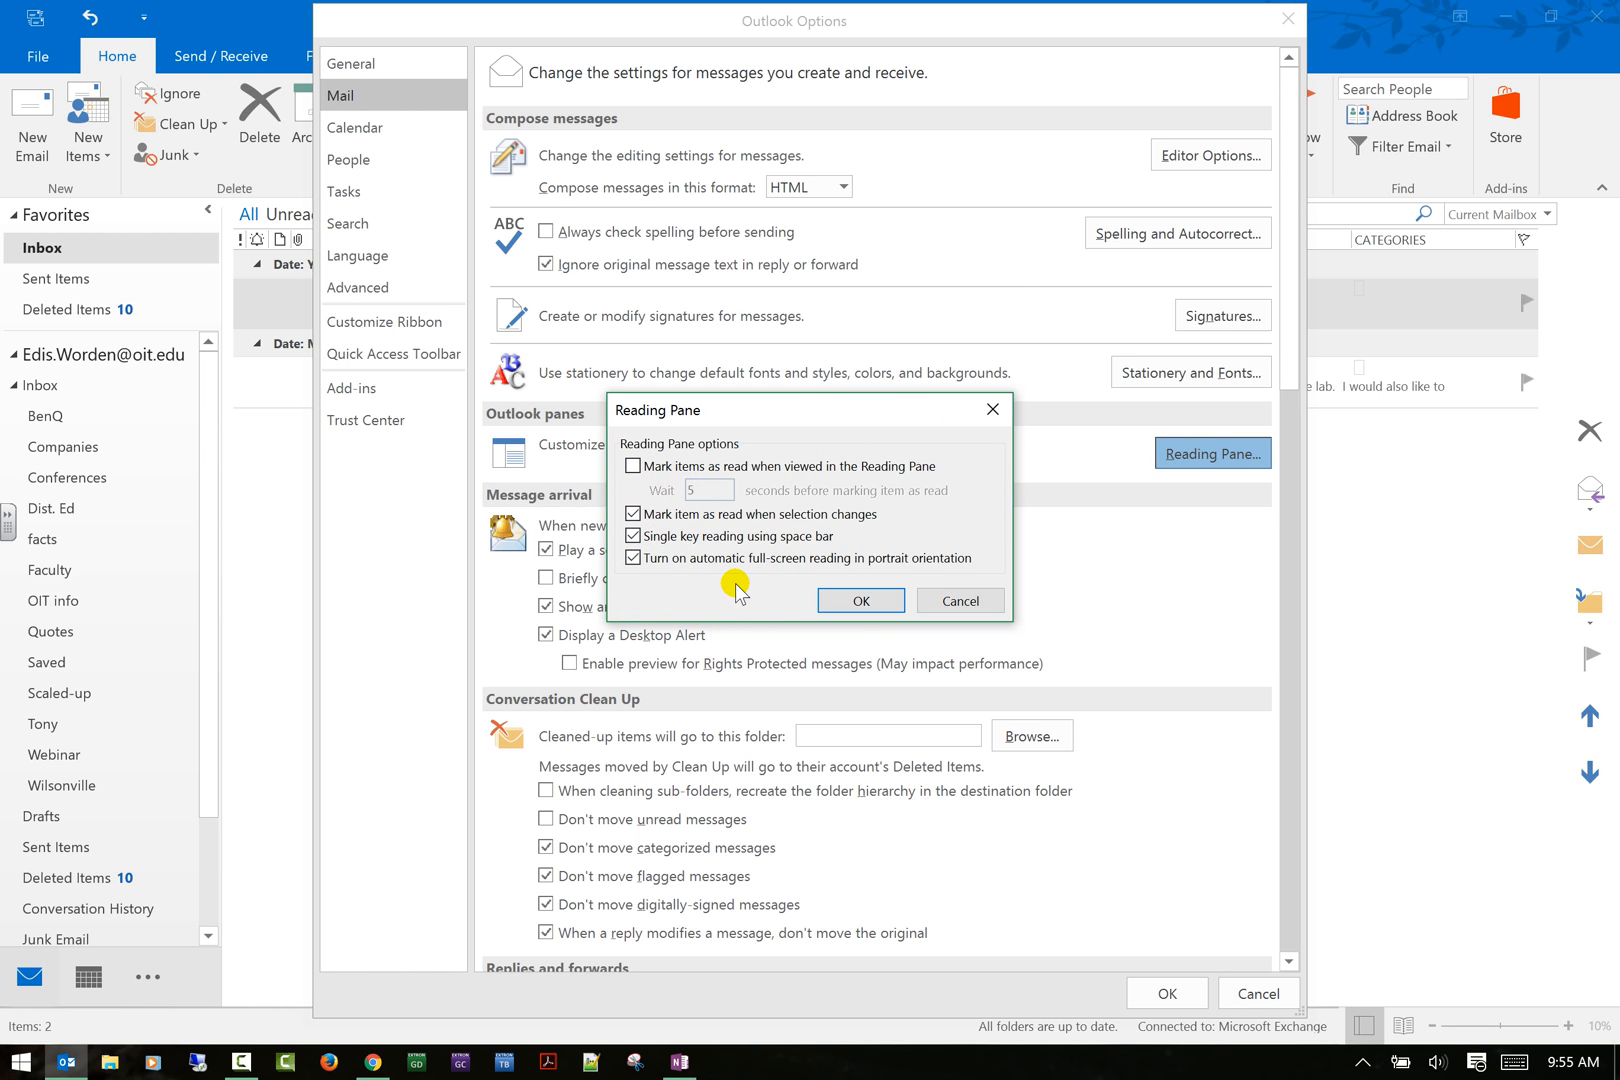
left_click(855, 600)
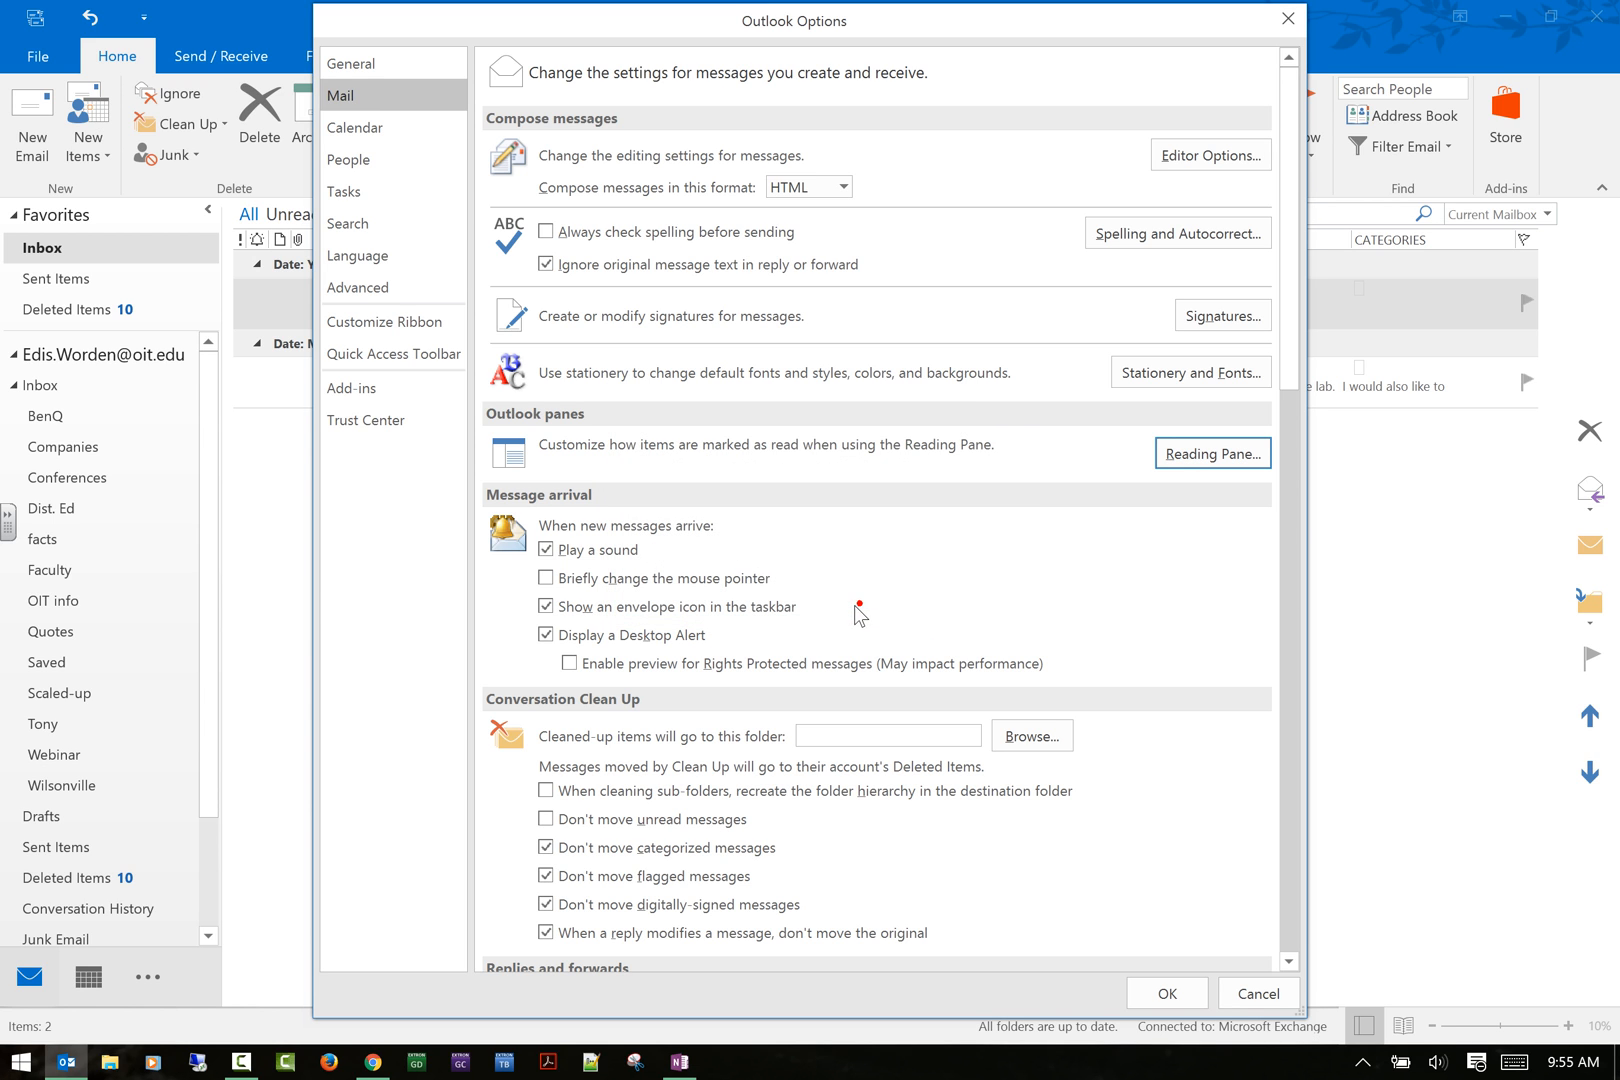
Turn off Display a Desktop Alert in the message arrival settings.
scroll(826, 528, "down", 3)
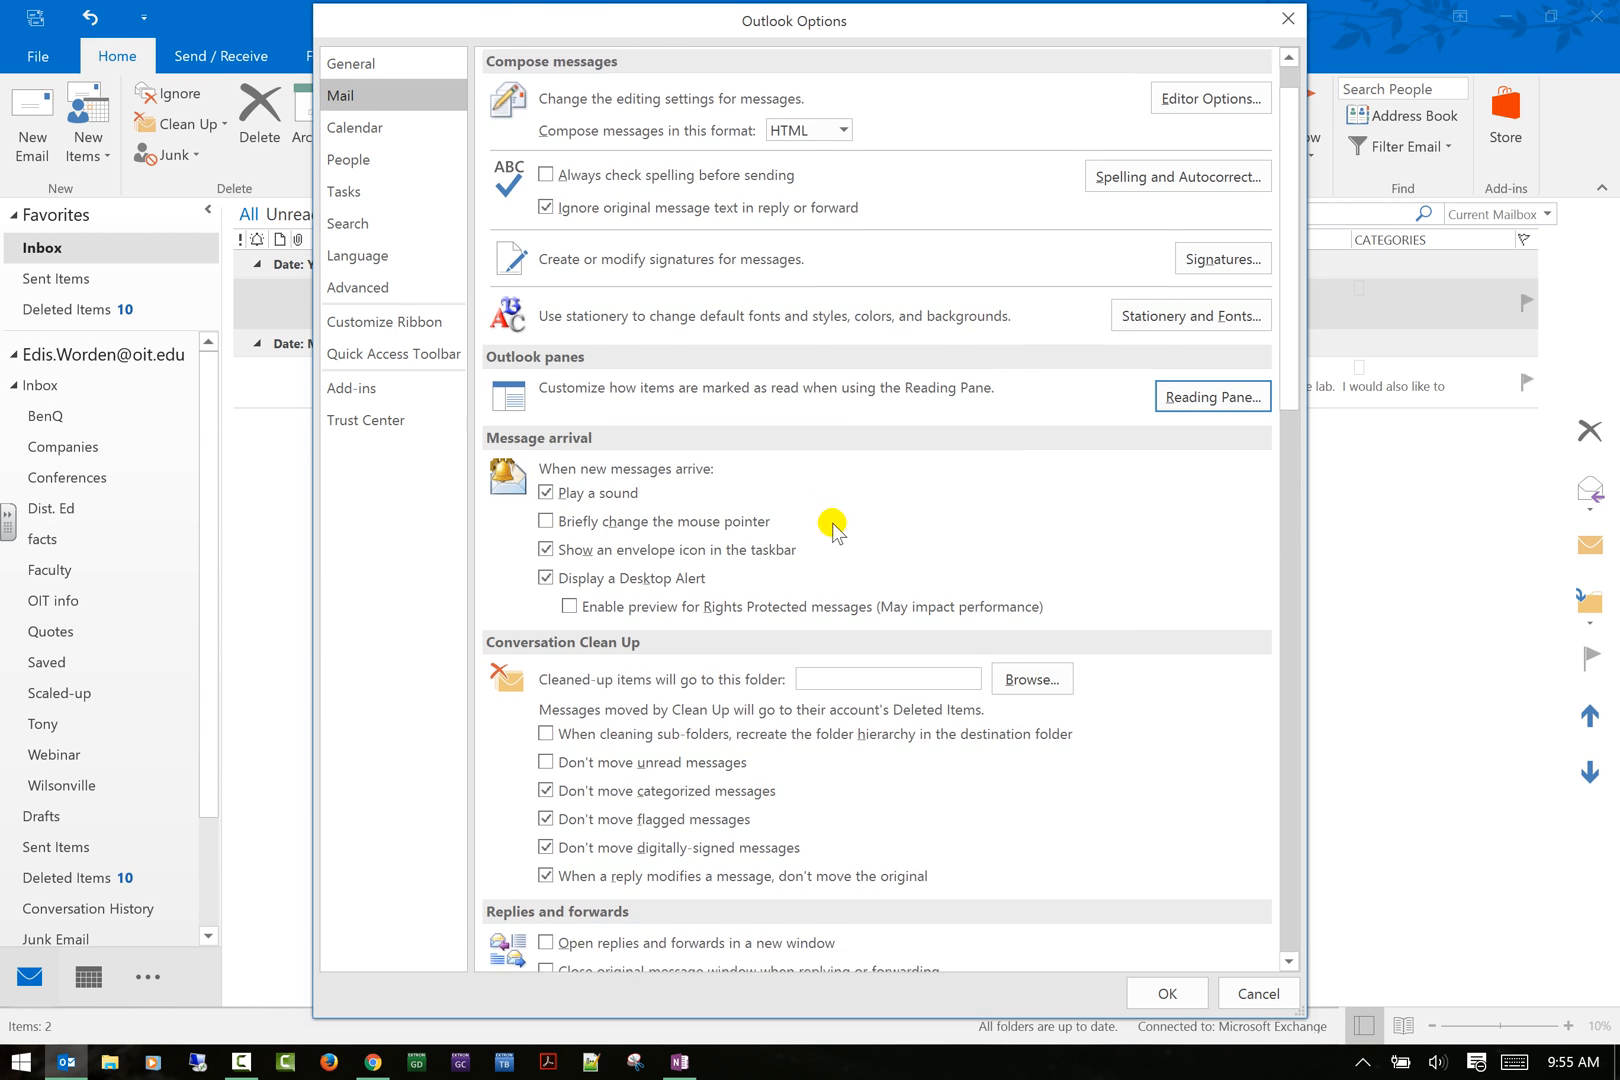
scroll(795, 419, "down", 4)
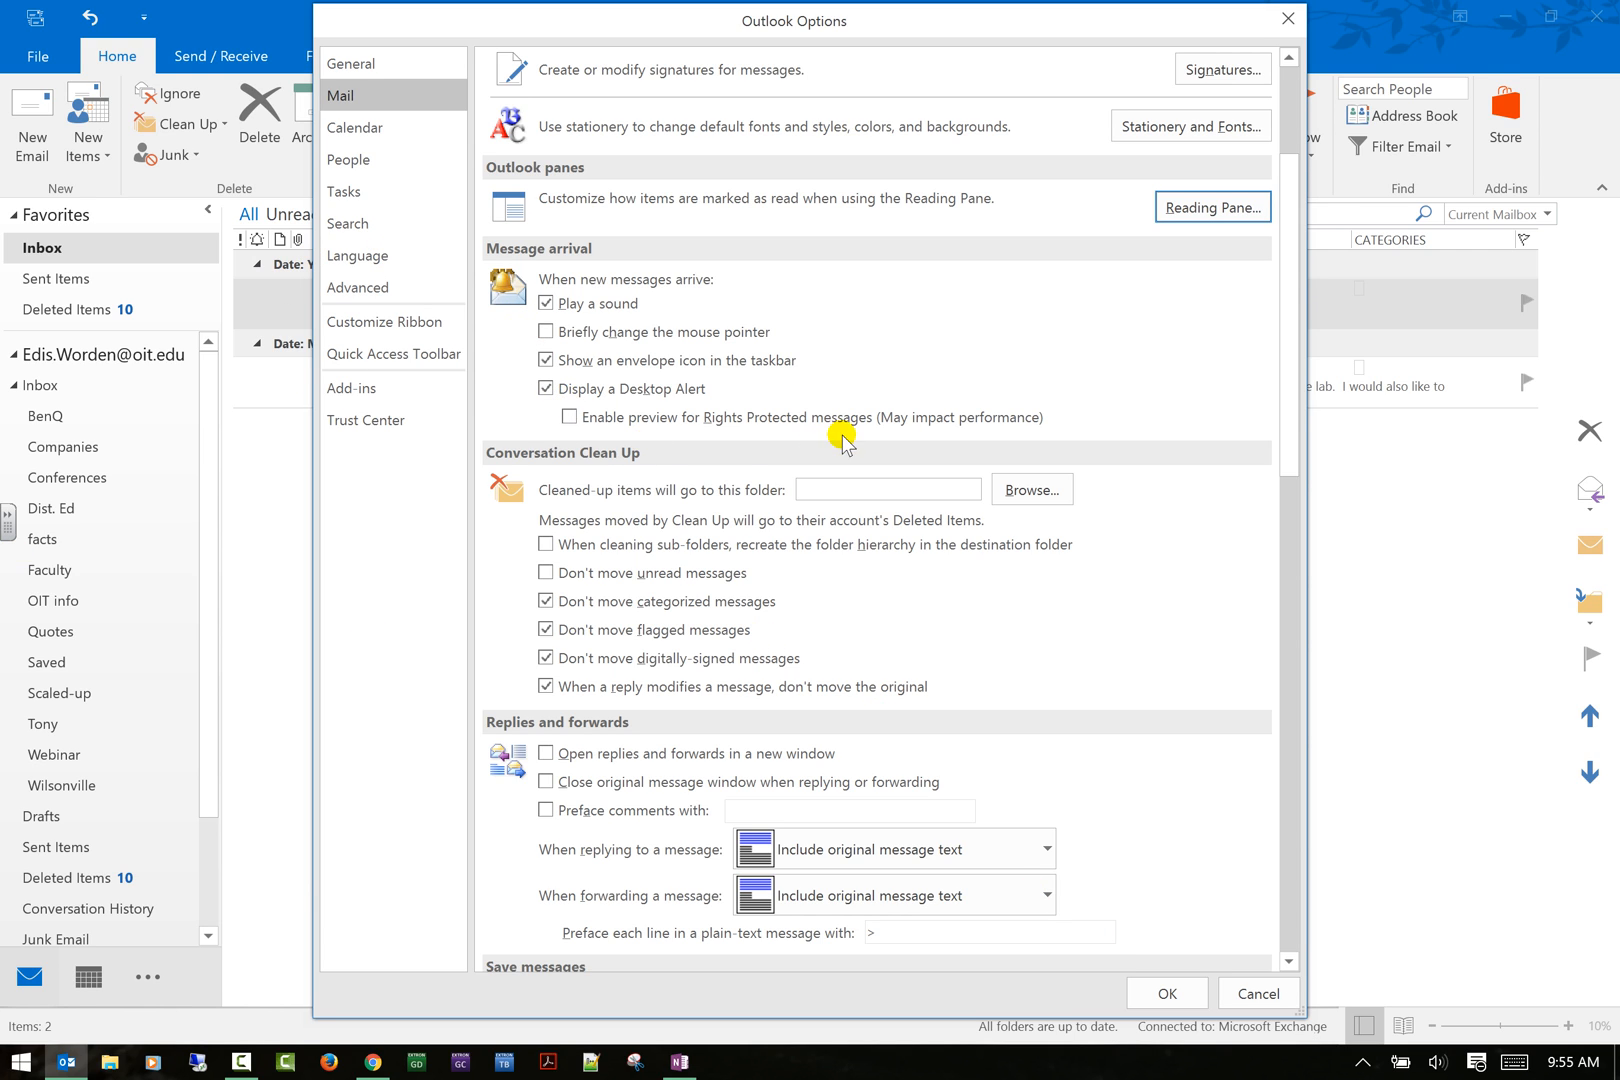
scroll(842, 436, "down", 1)
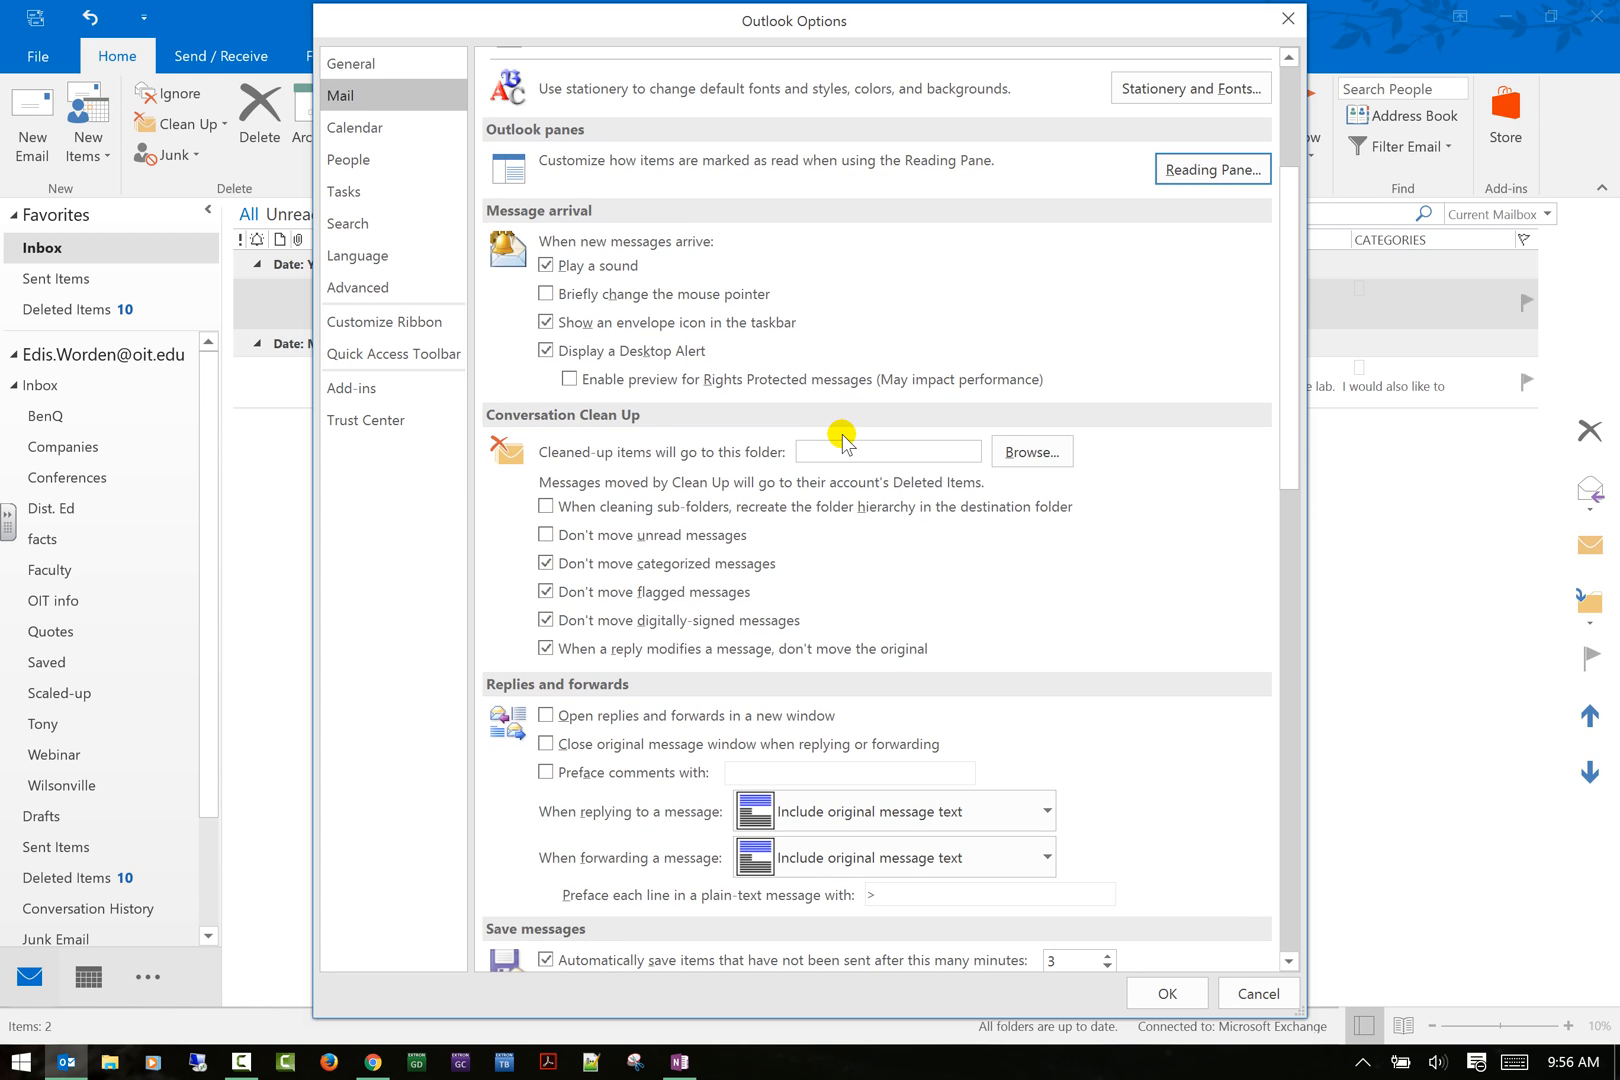
left_click(548, 351)
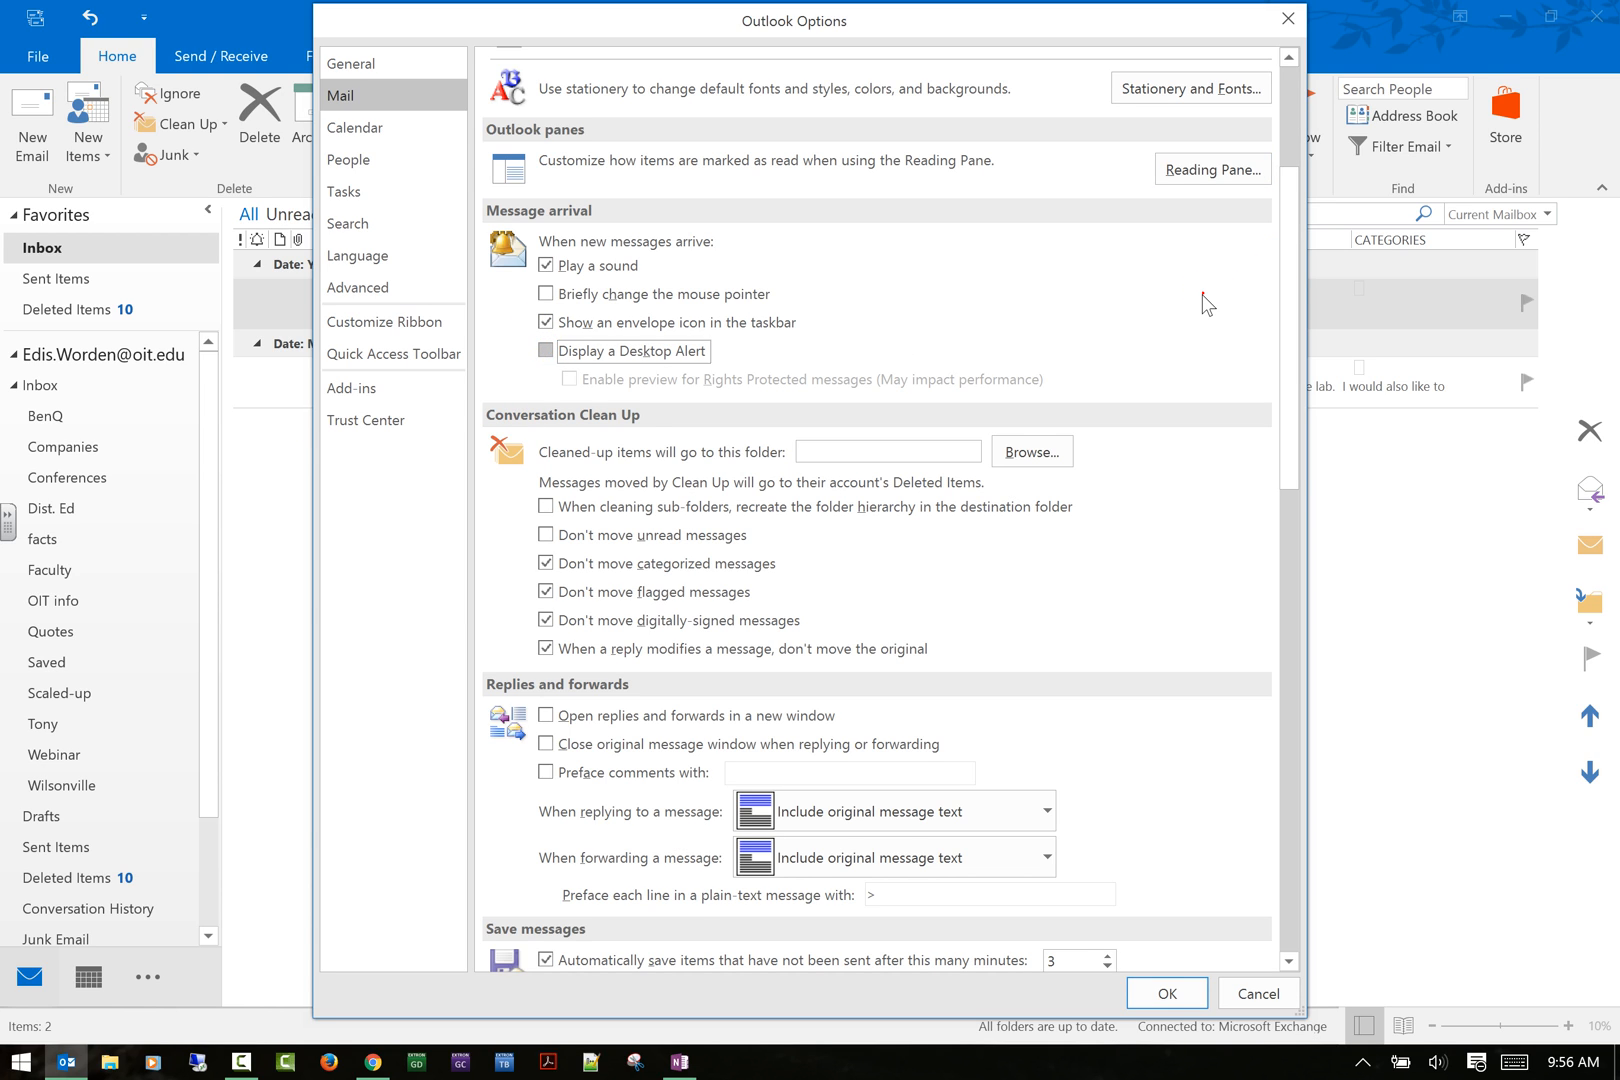
Enable Don't move unread messages under Conversation Clean Up and clear it again.
scroll(1145, 295, "down", 4)
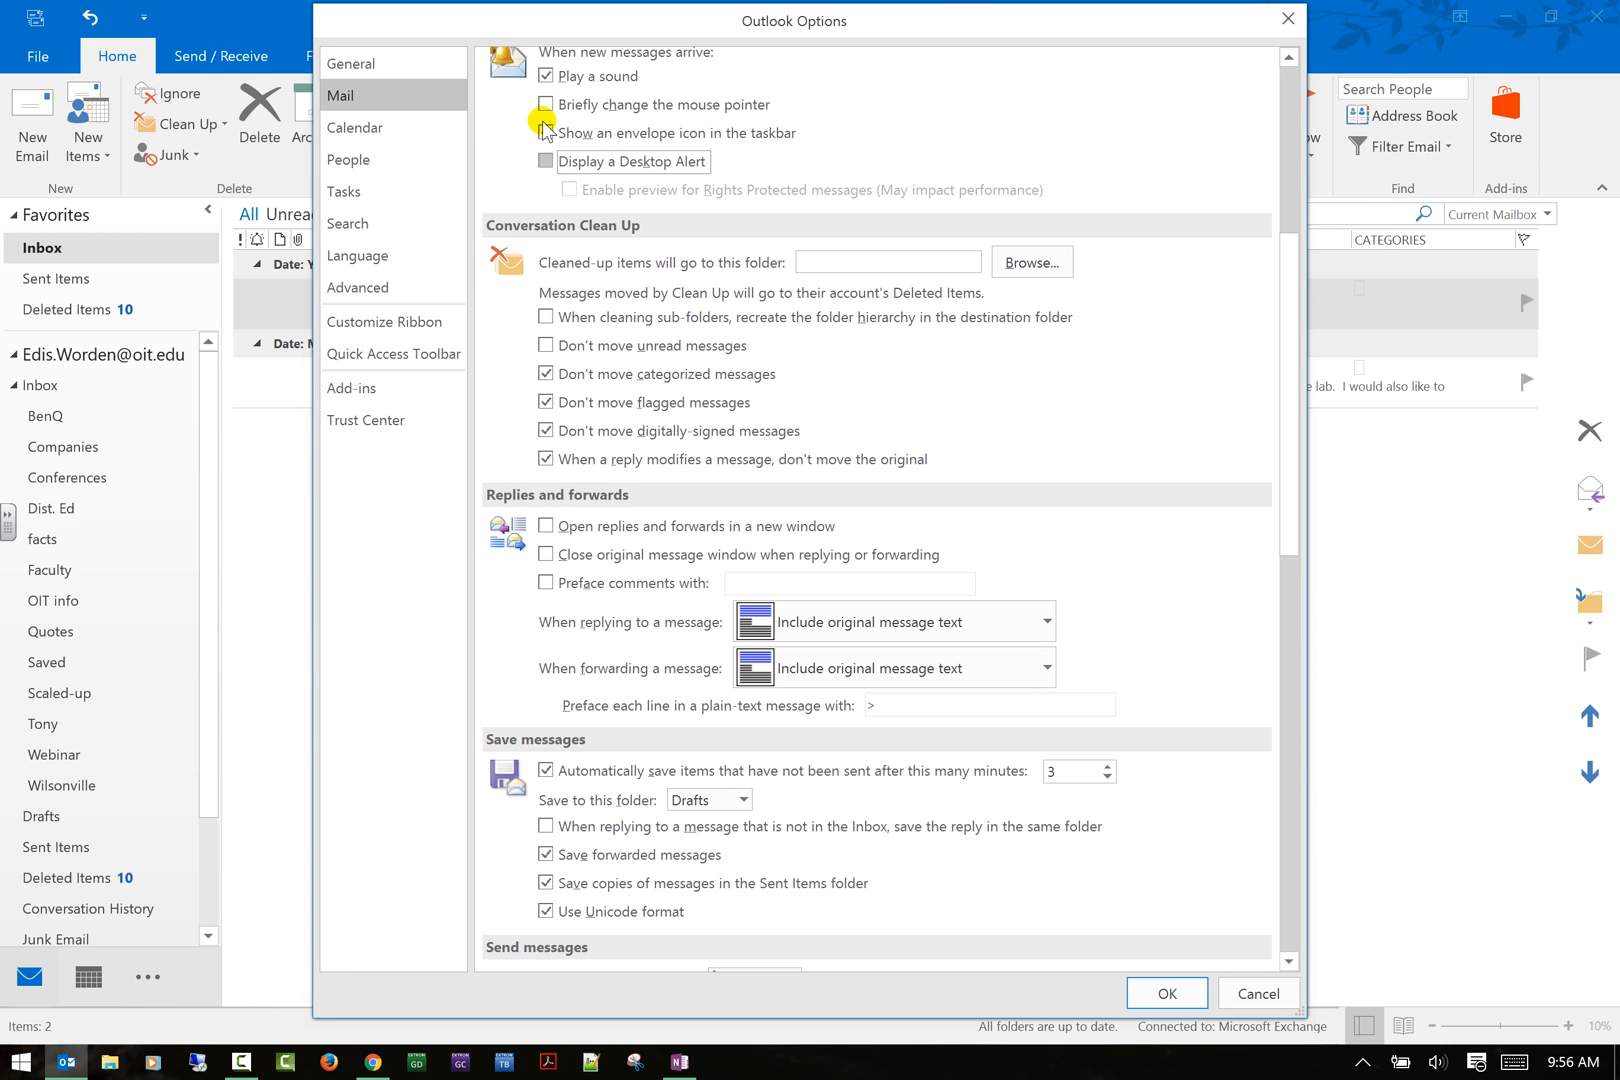
left_click(545, 132)
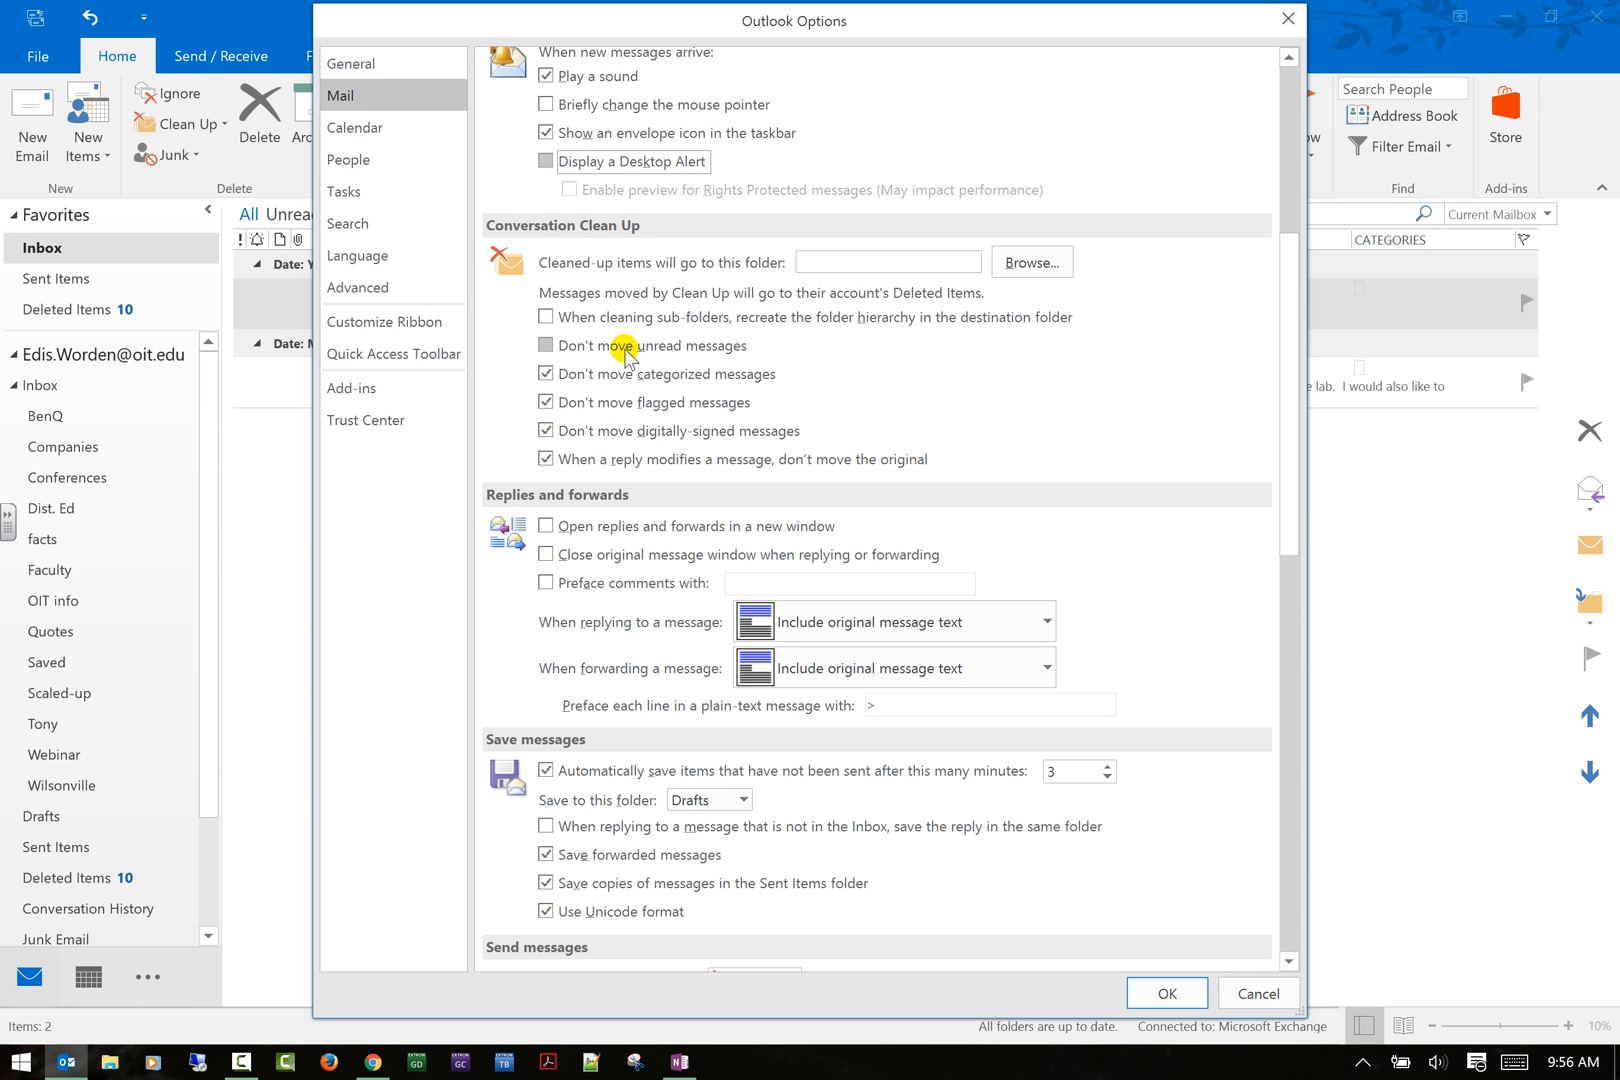
left_click(548, 343)
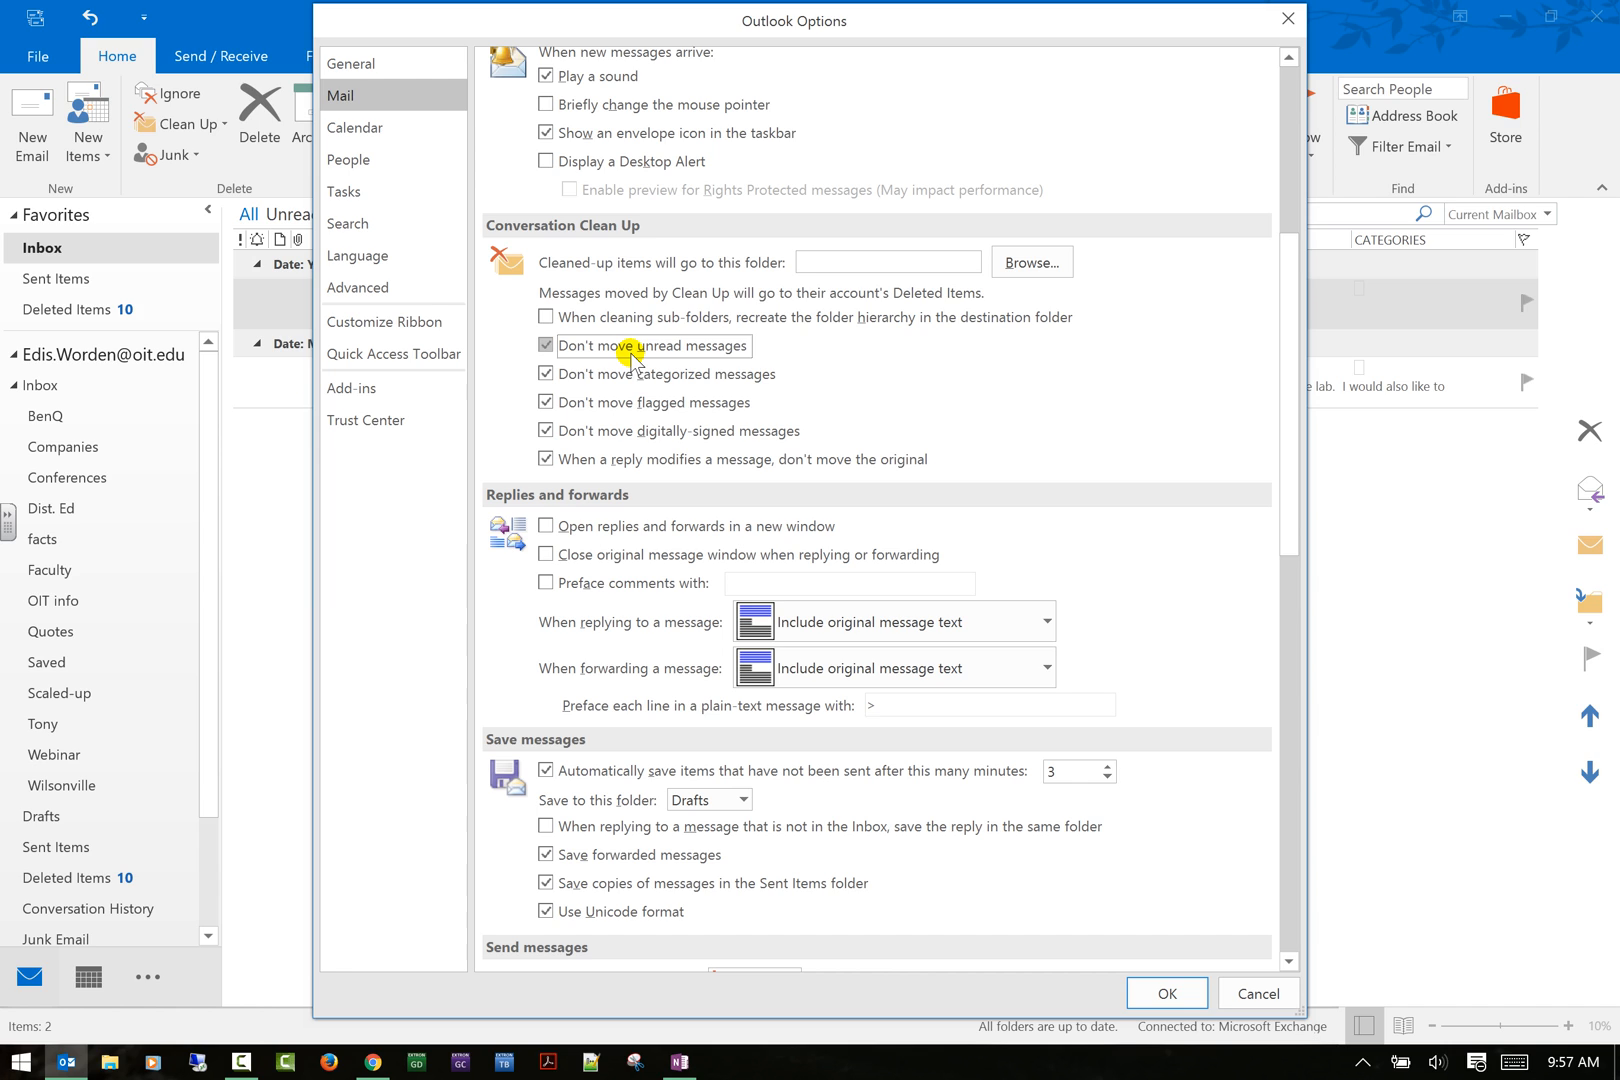
left_click(547, 346)
Review the Replies and forwards and Save messages settings in the mail options.
scroll(911, 376, "down", 1)
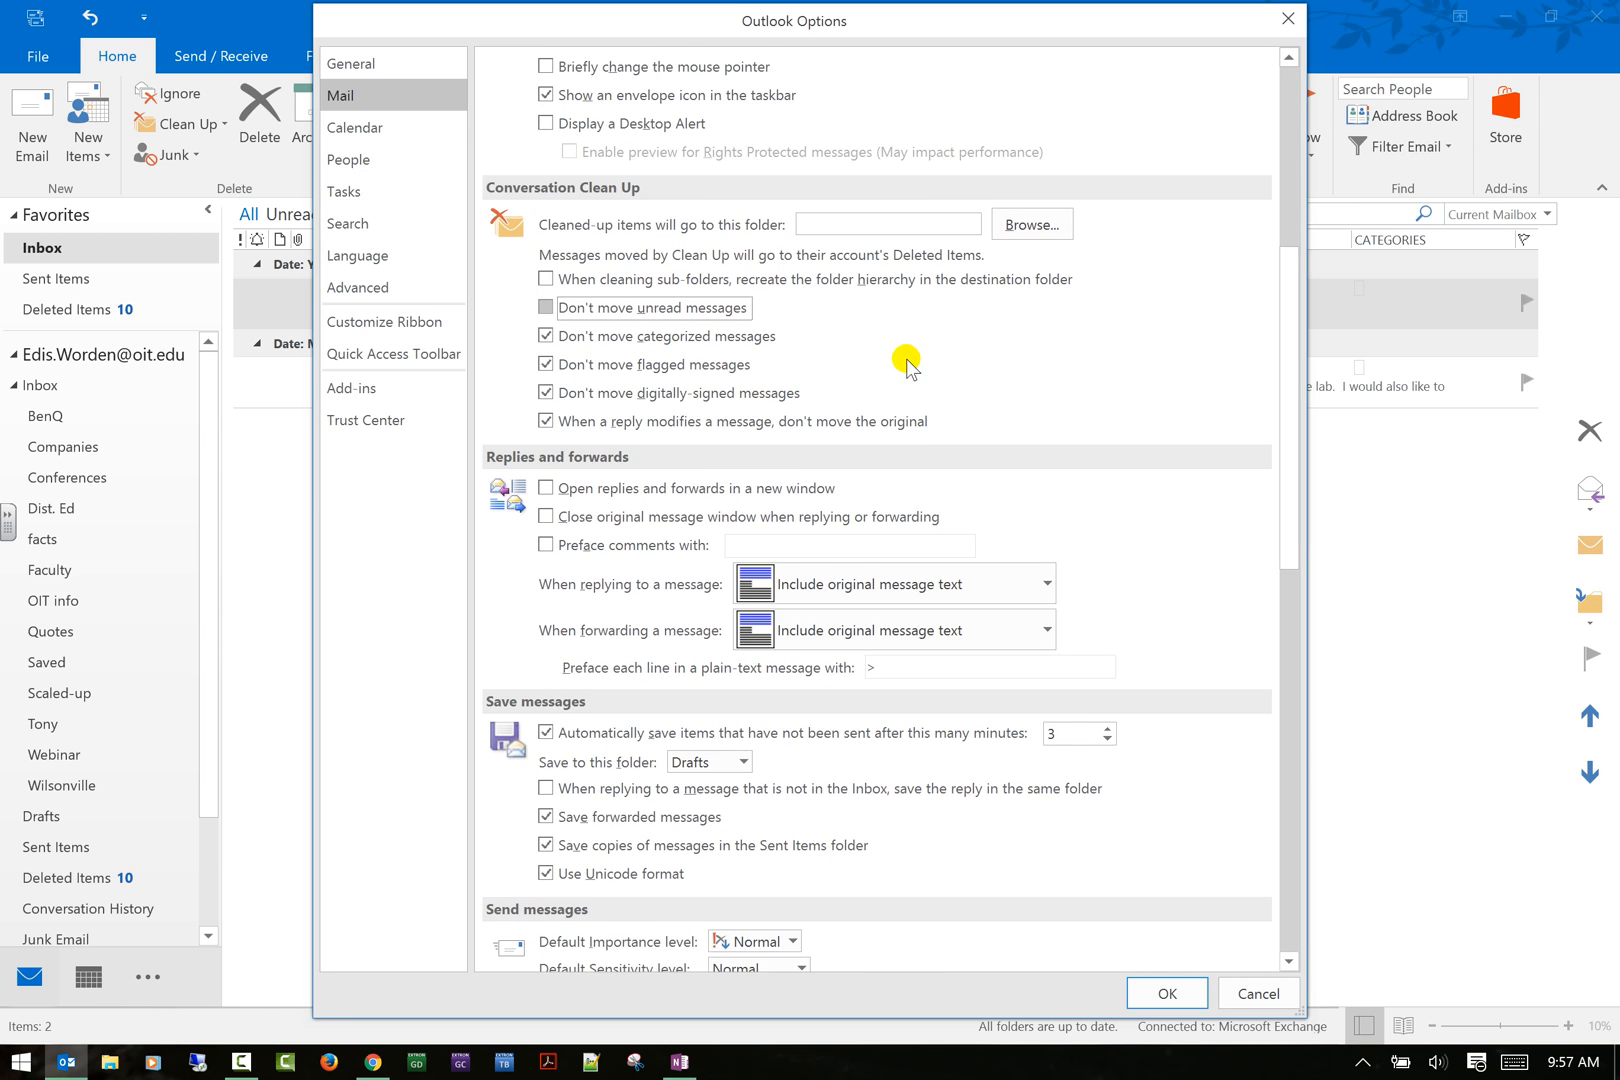
scroll(811, 345, "down", 5)
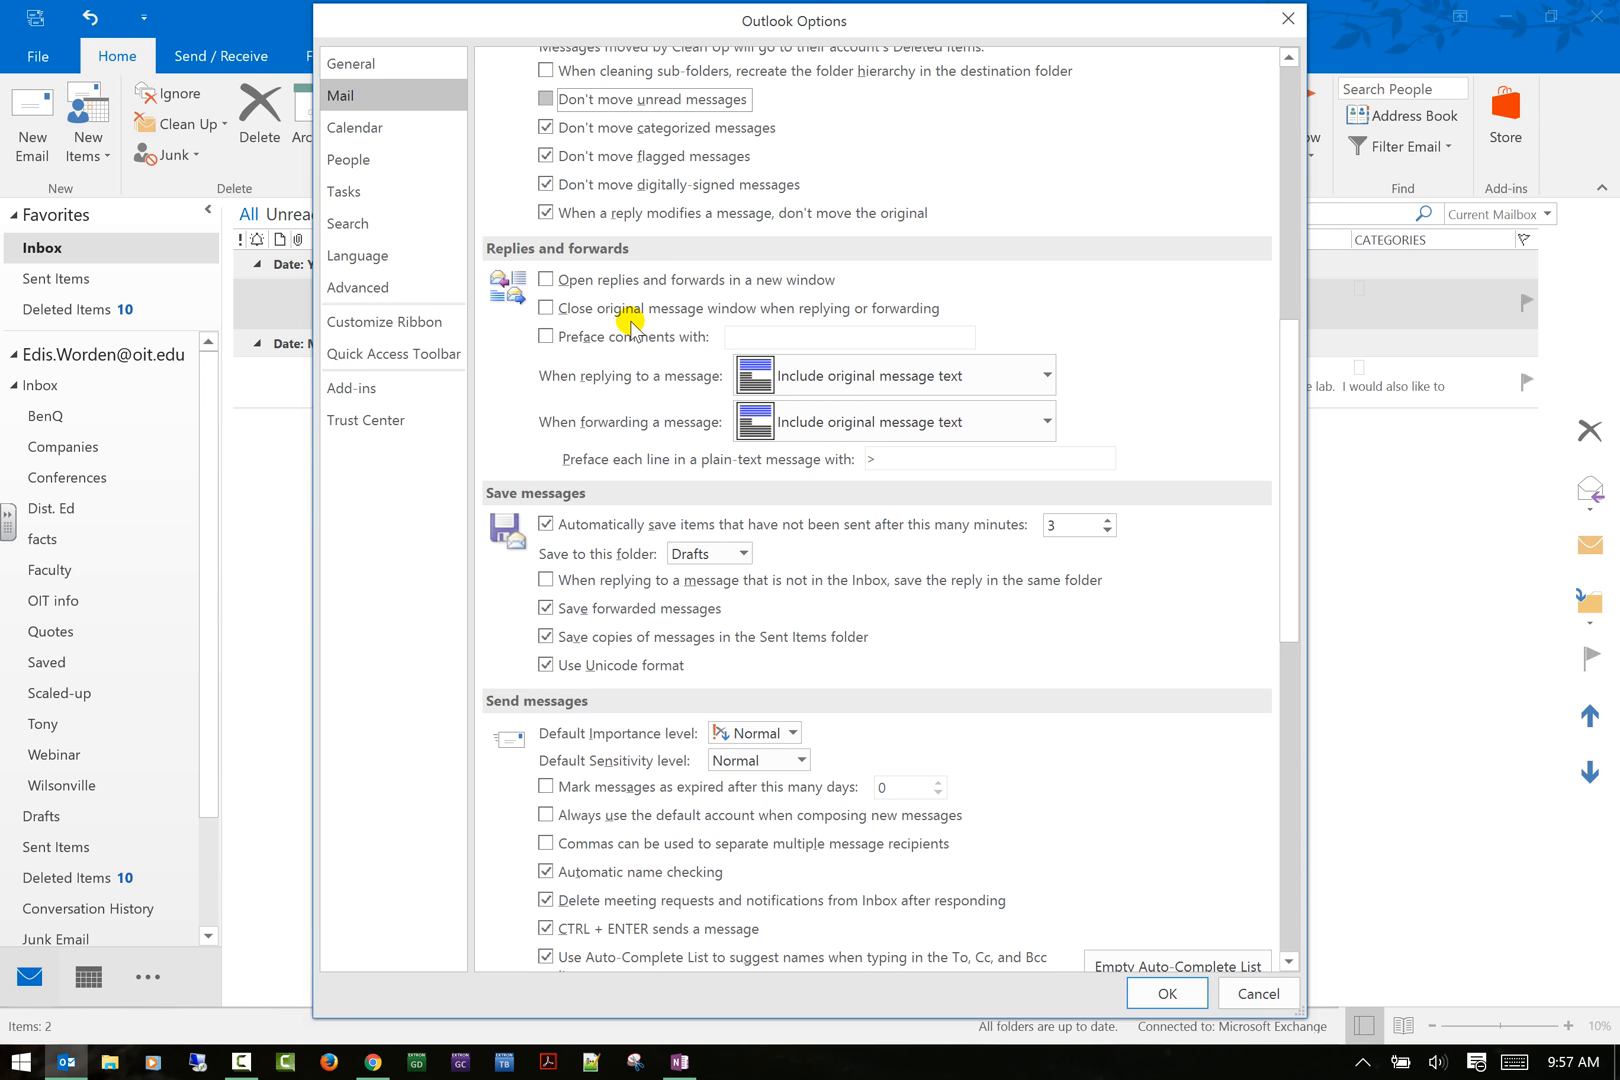
scroll(620, 368, "down", 1)
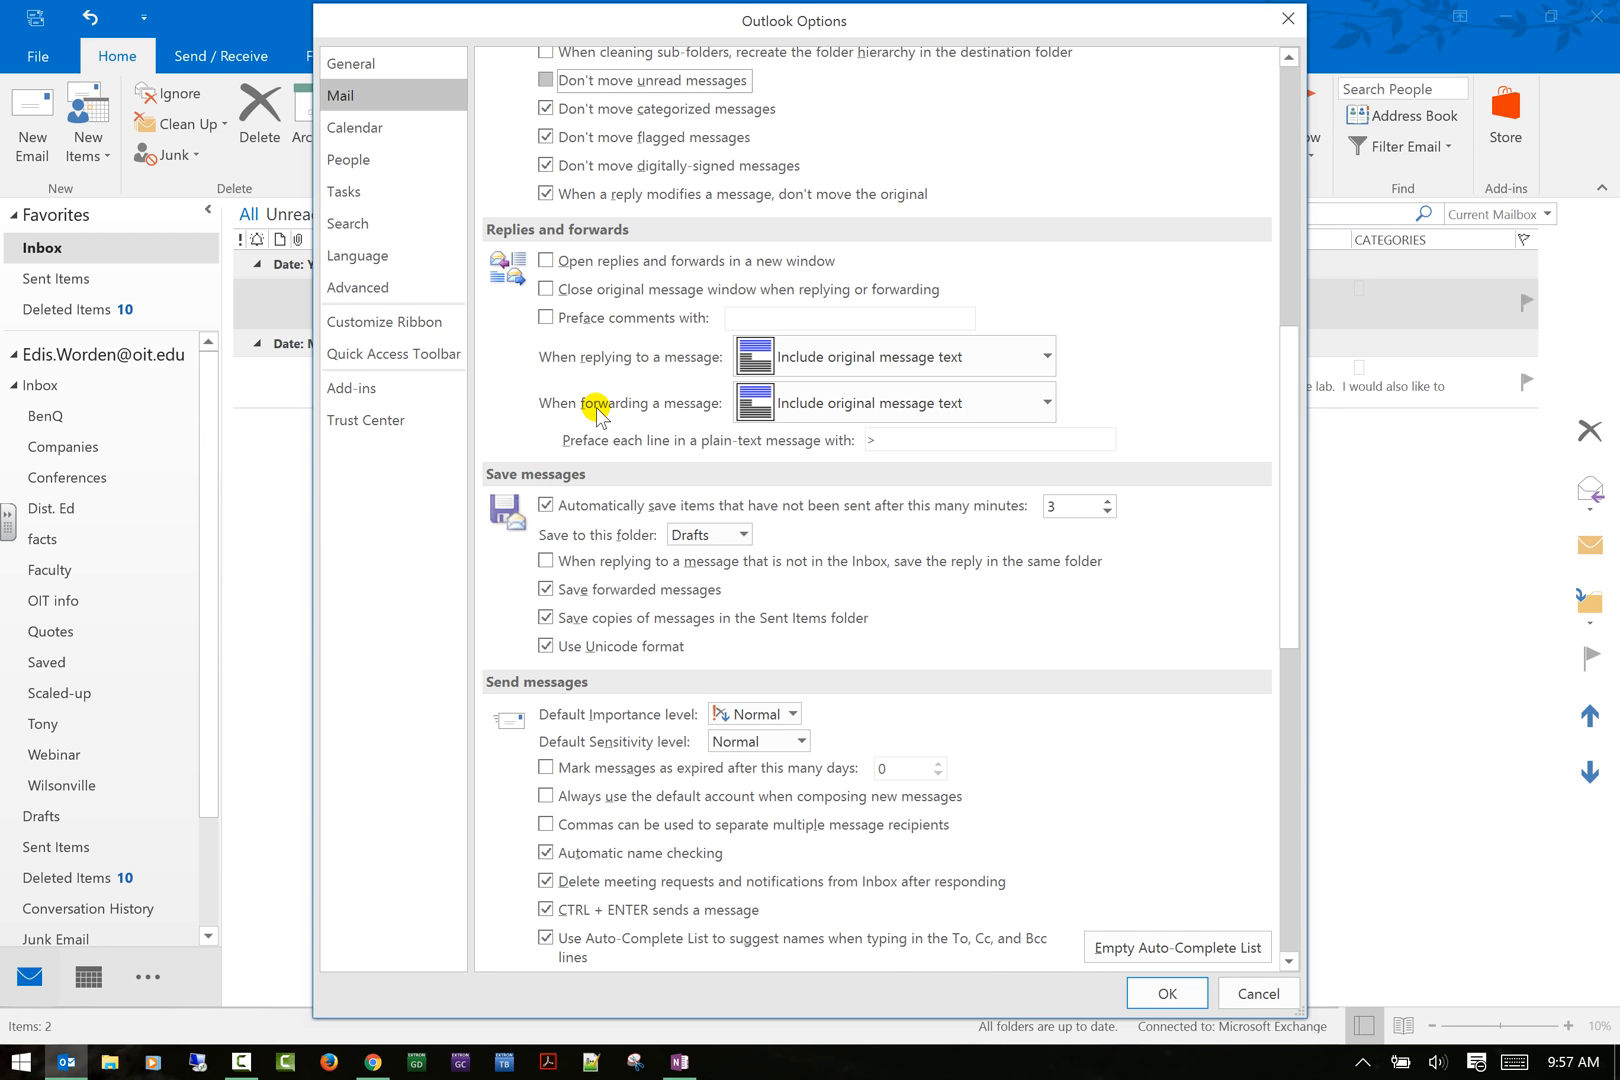
scroll(620, 415, "down", 4)
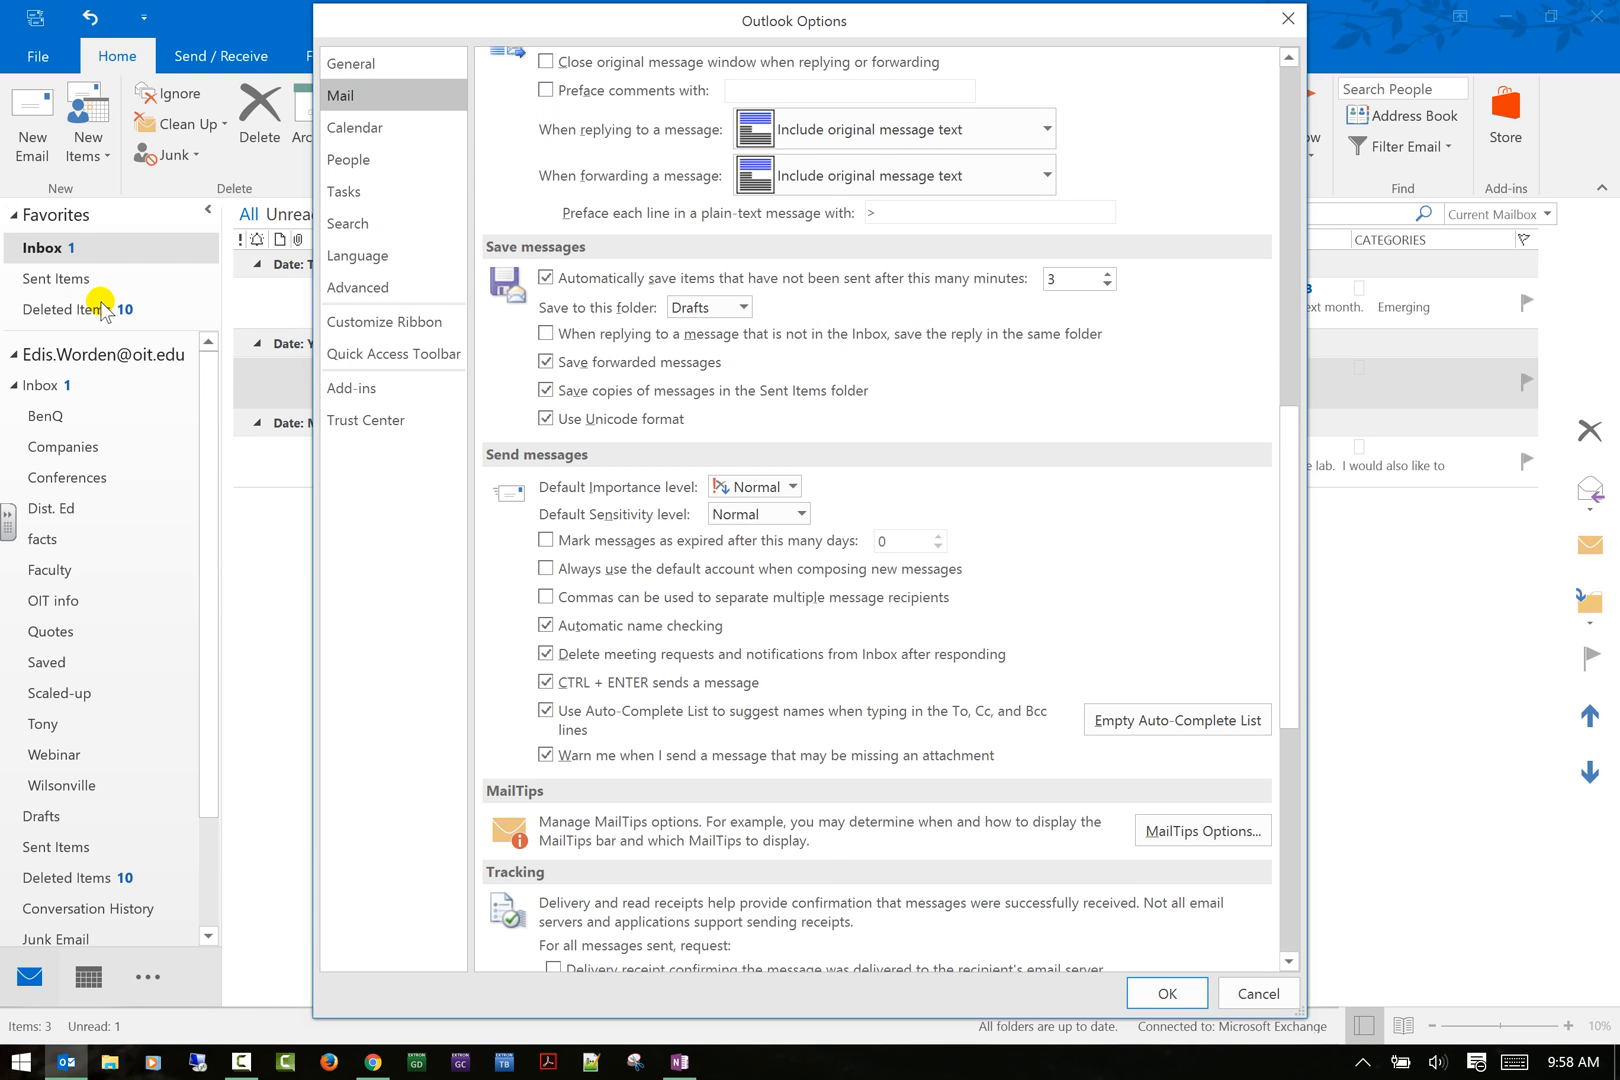
Check the hidden notification icons in the Windows system tray and hide them again.
left_click(1366, 1064)
left_click(1366, 1066)
left_click(1363, 1073)
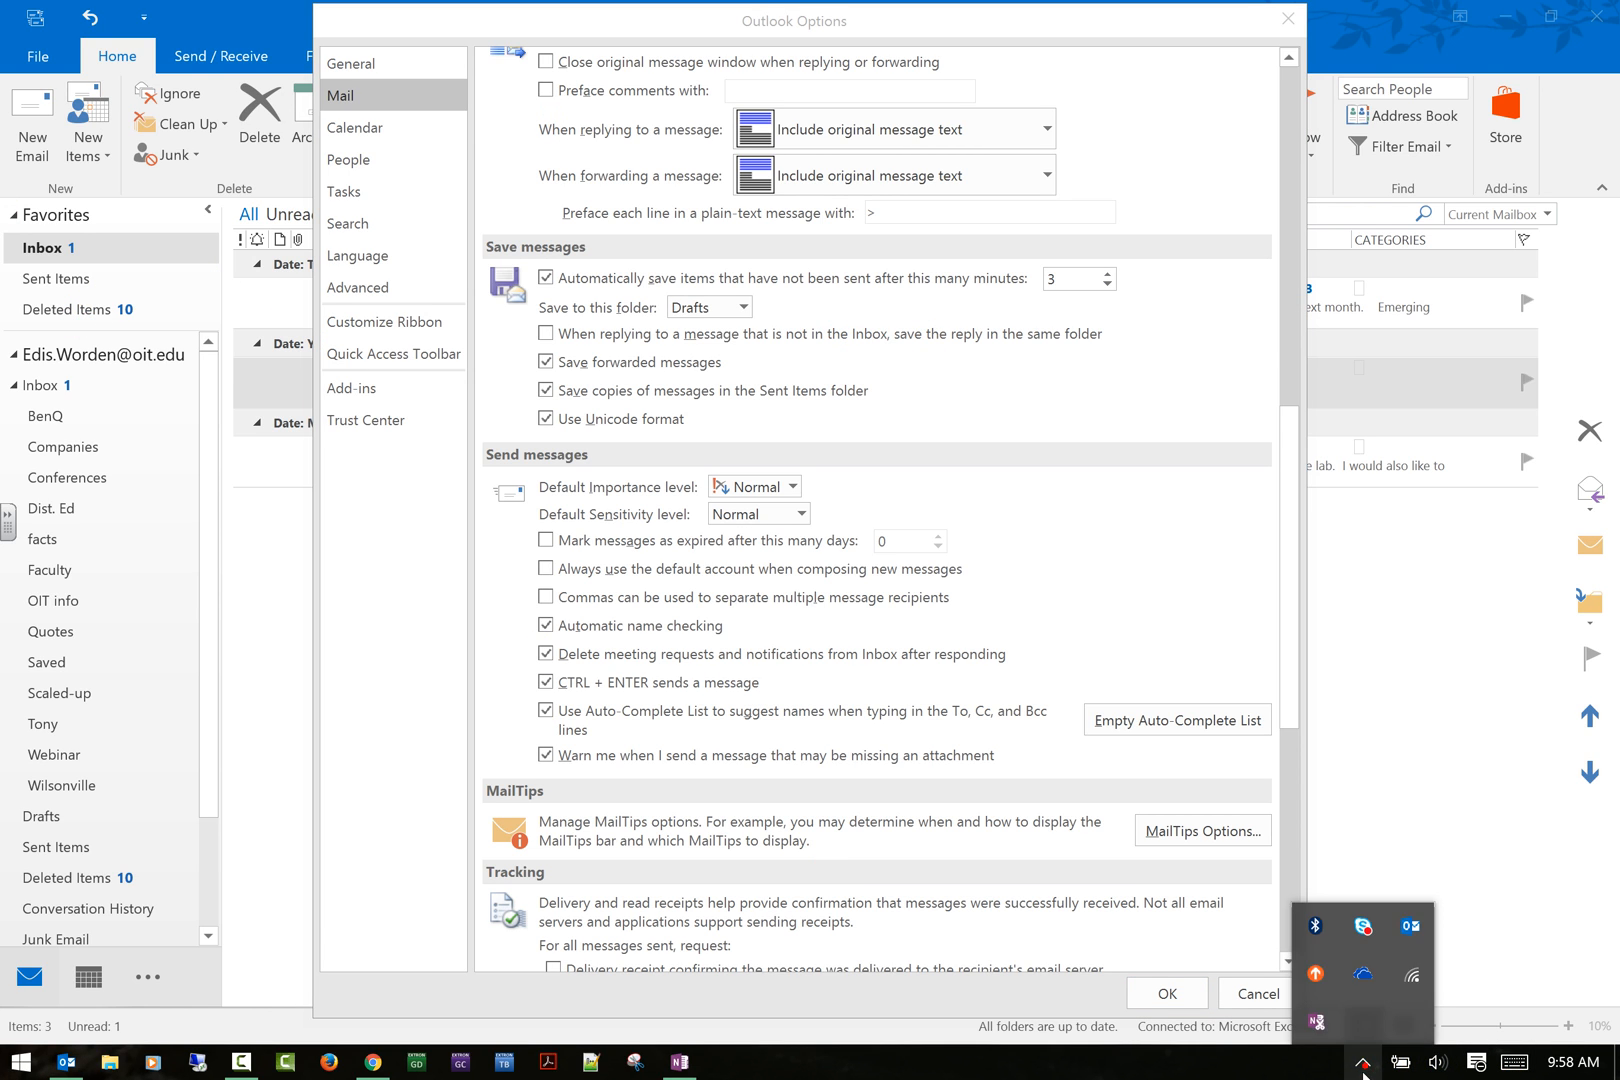
left_click(1363, 1073)
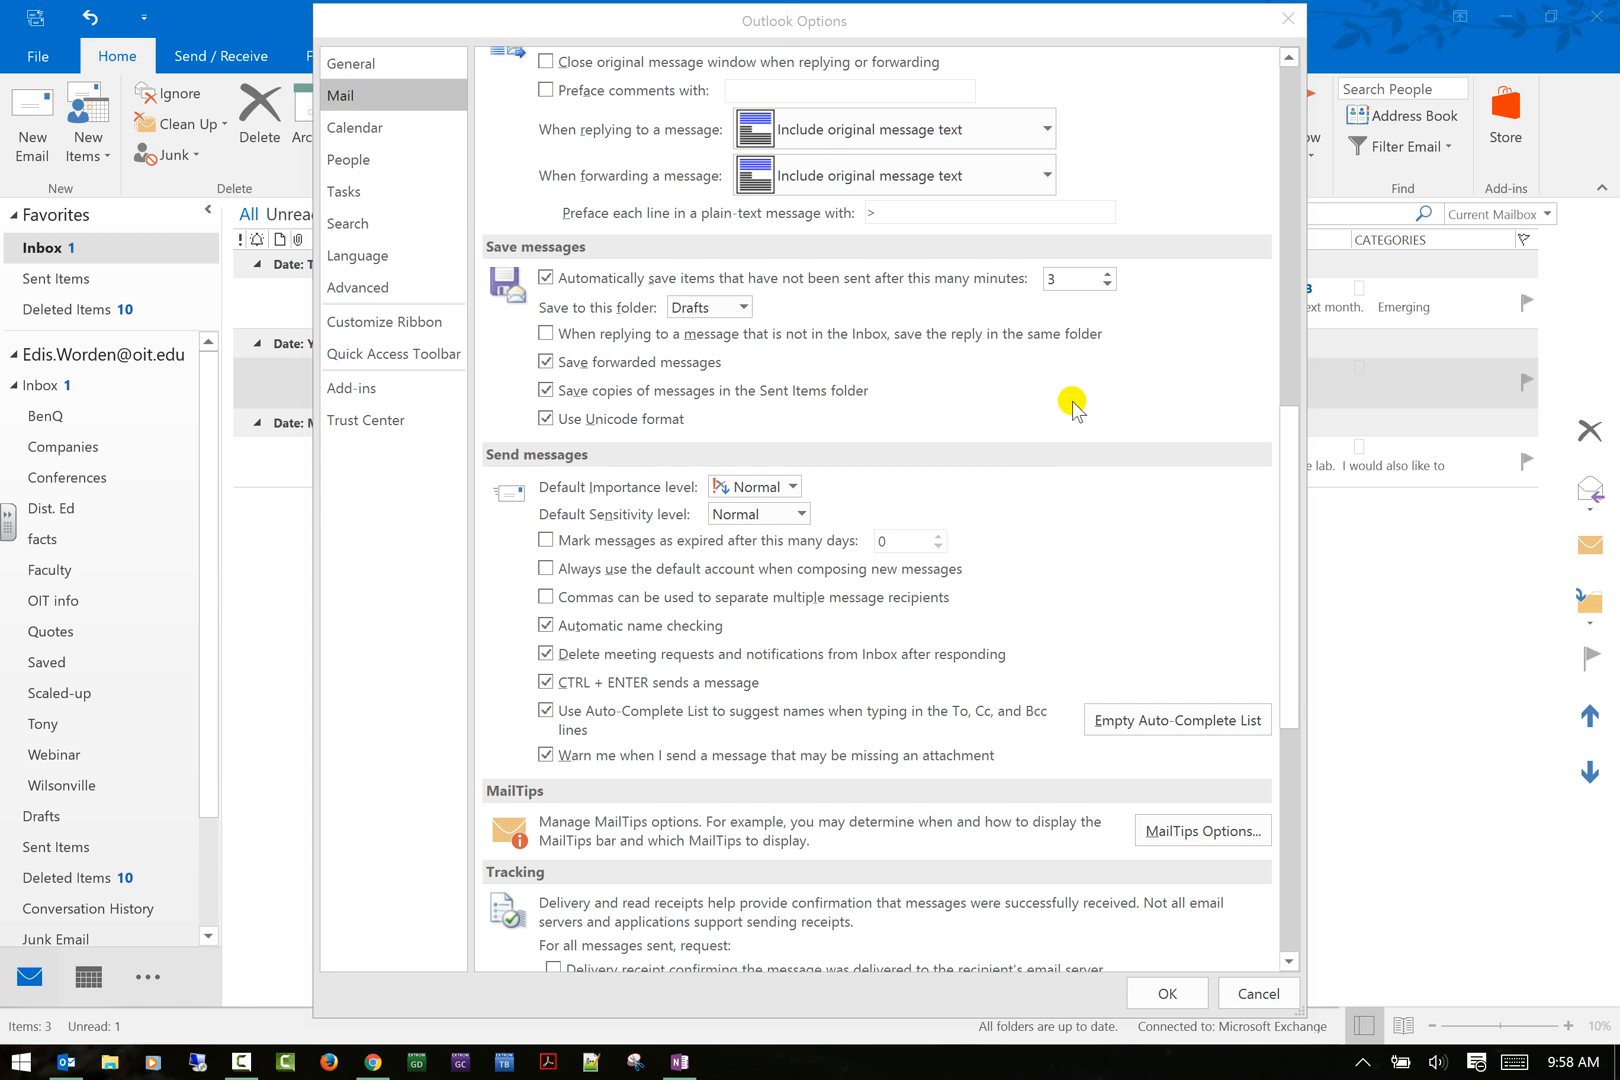
Examine the Send messages section and view the choices for the Default Importance level.
scroll(1033, 485, "down", 1)
scroll(1033, 485, "down", 5)
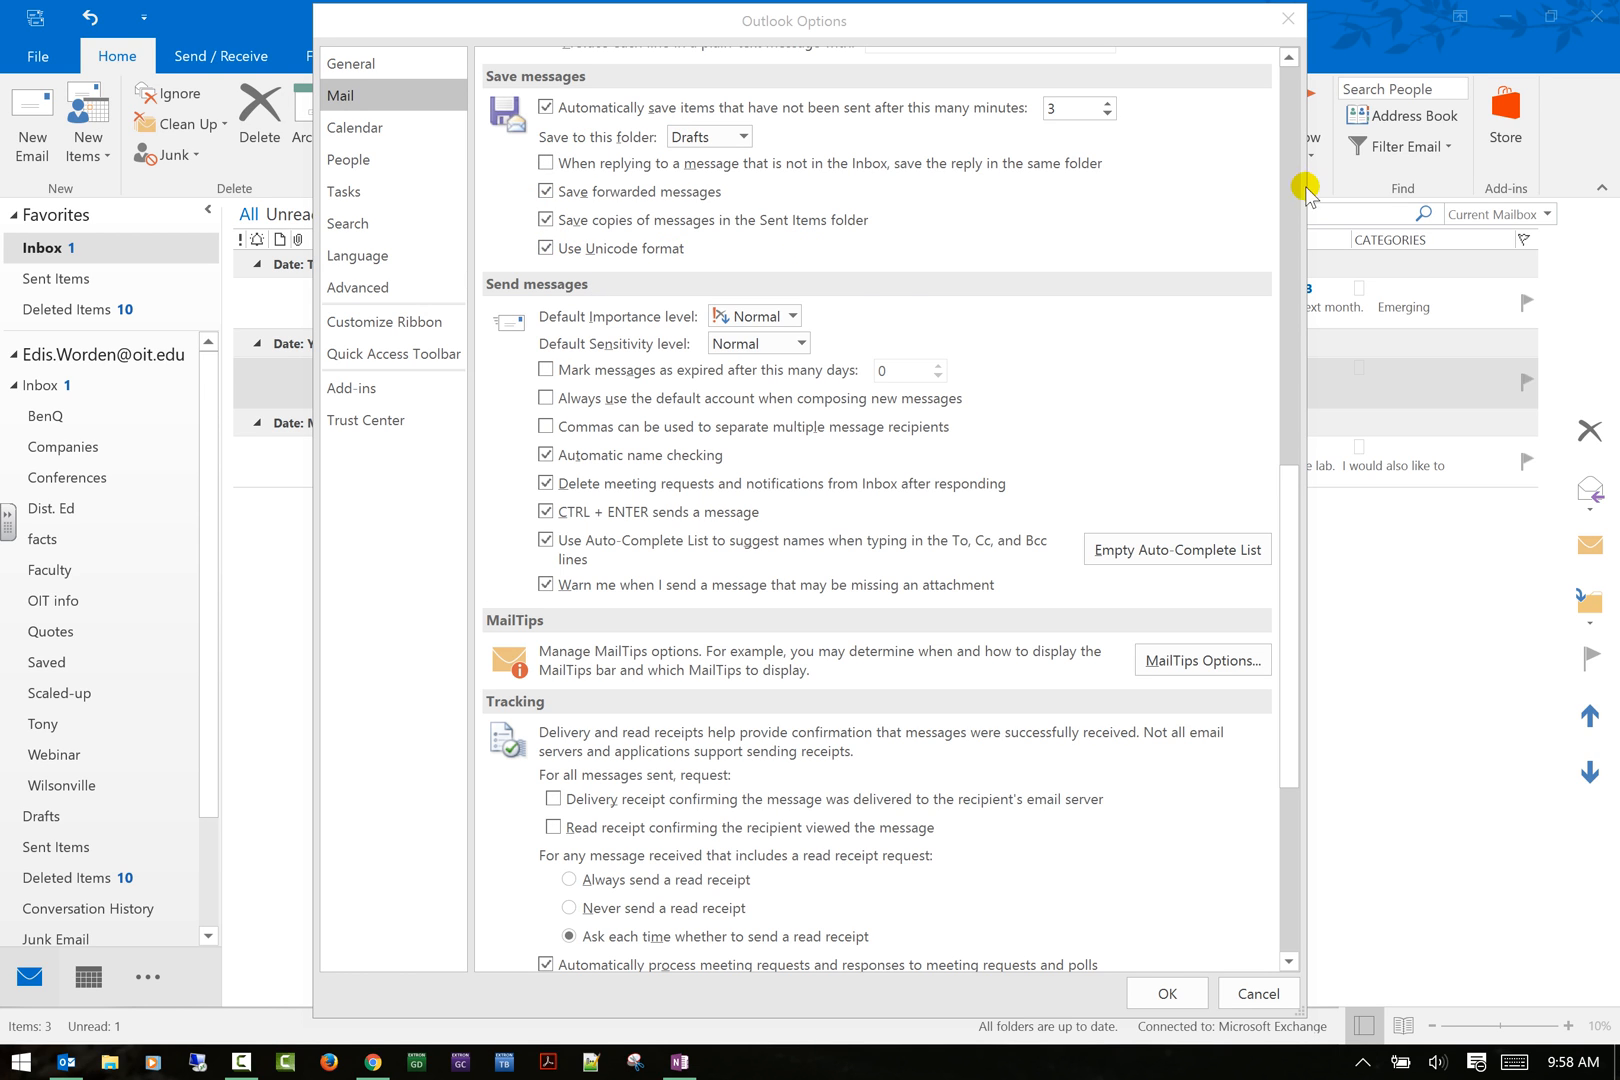
scroll(890, 280, "down", 1)
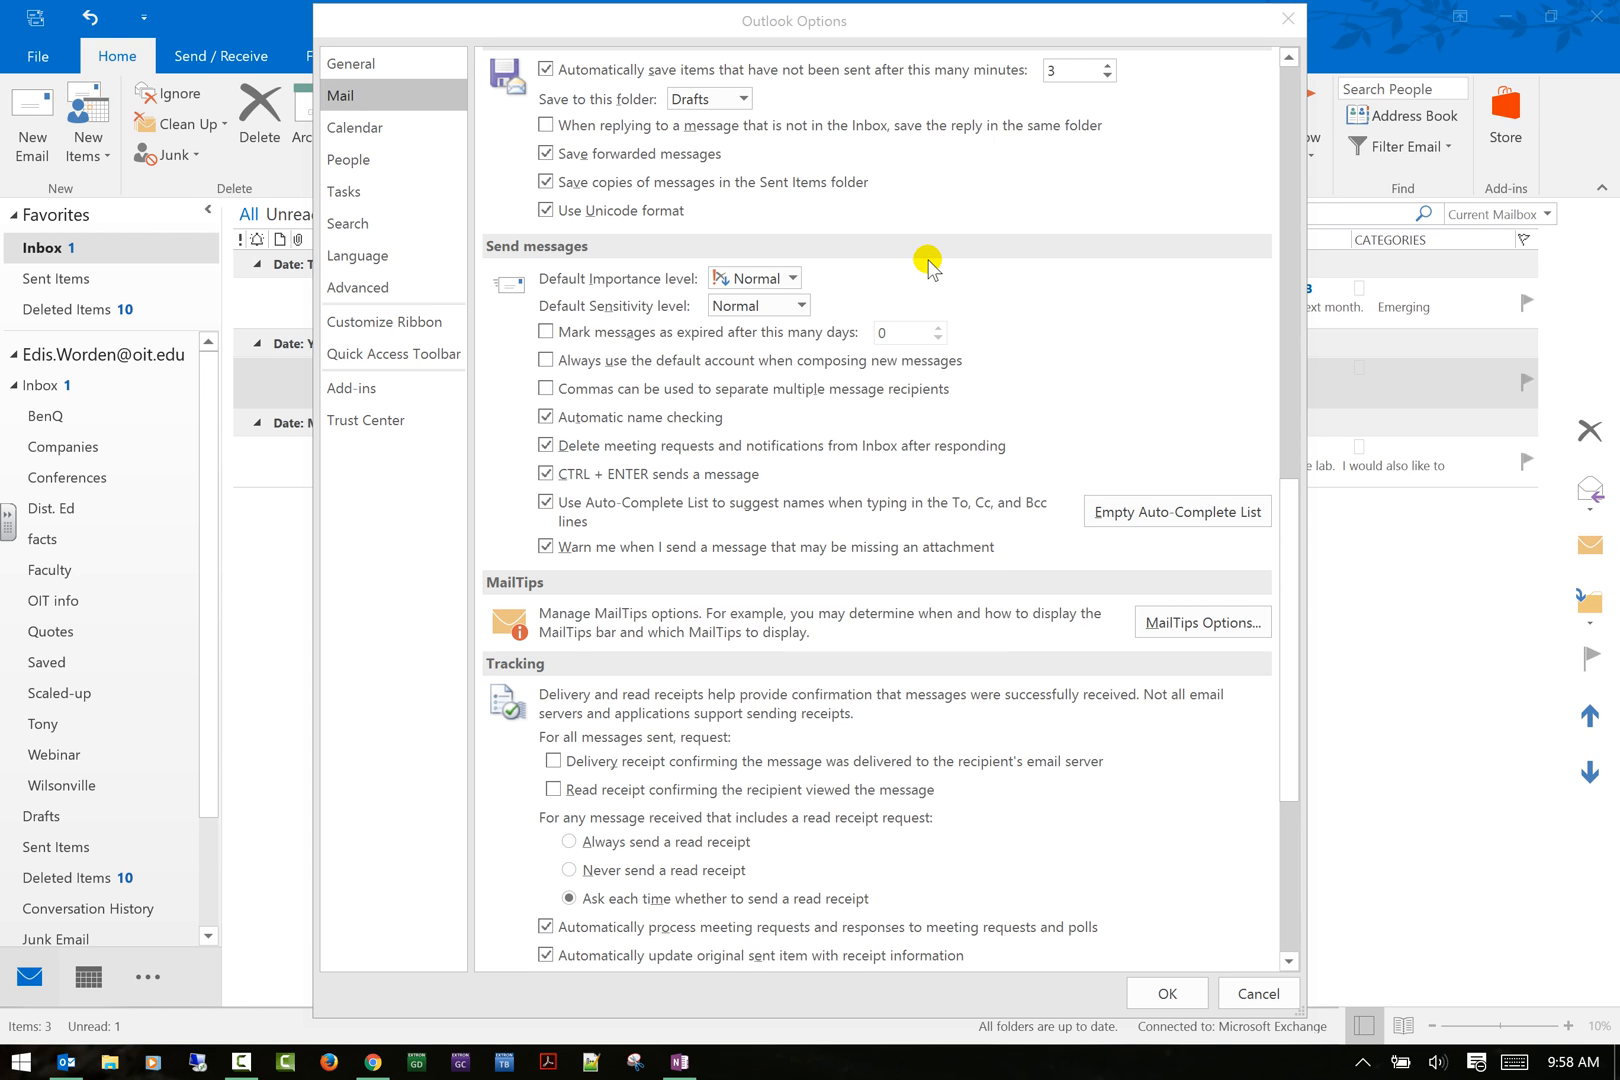
scroll(928, 266, "down", 1)
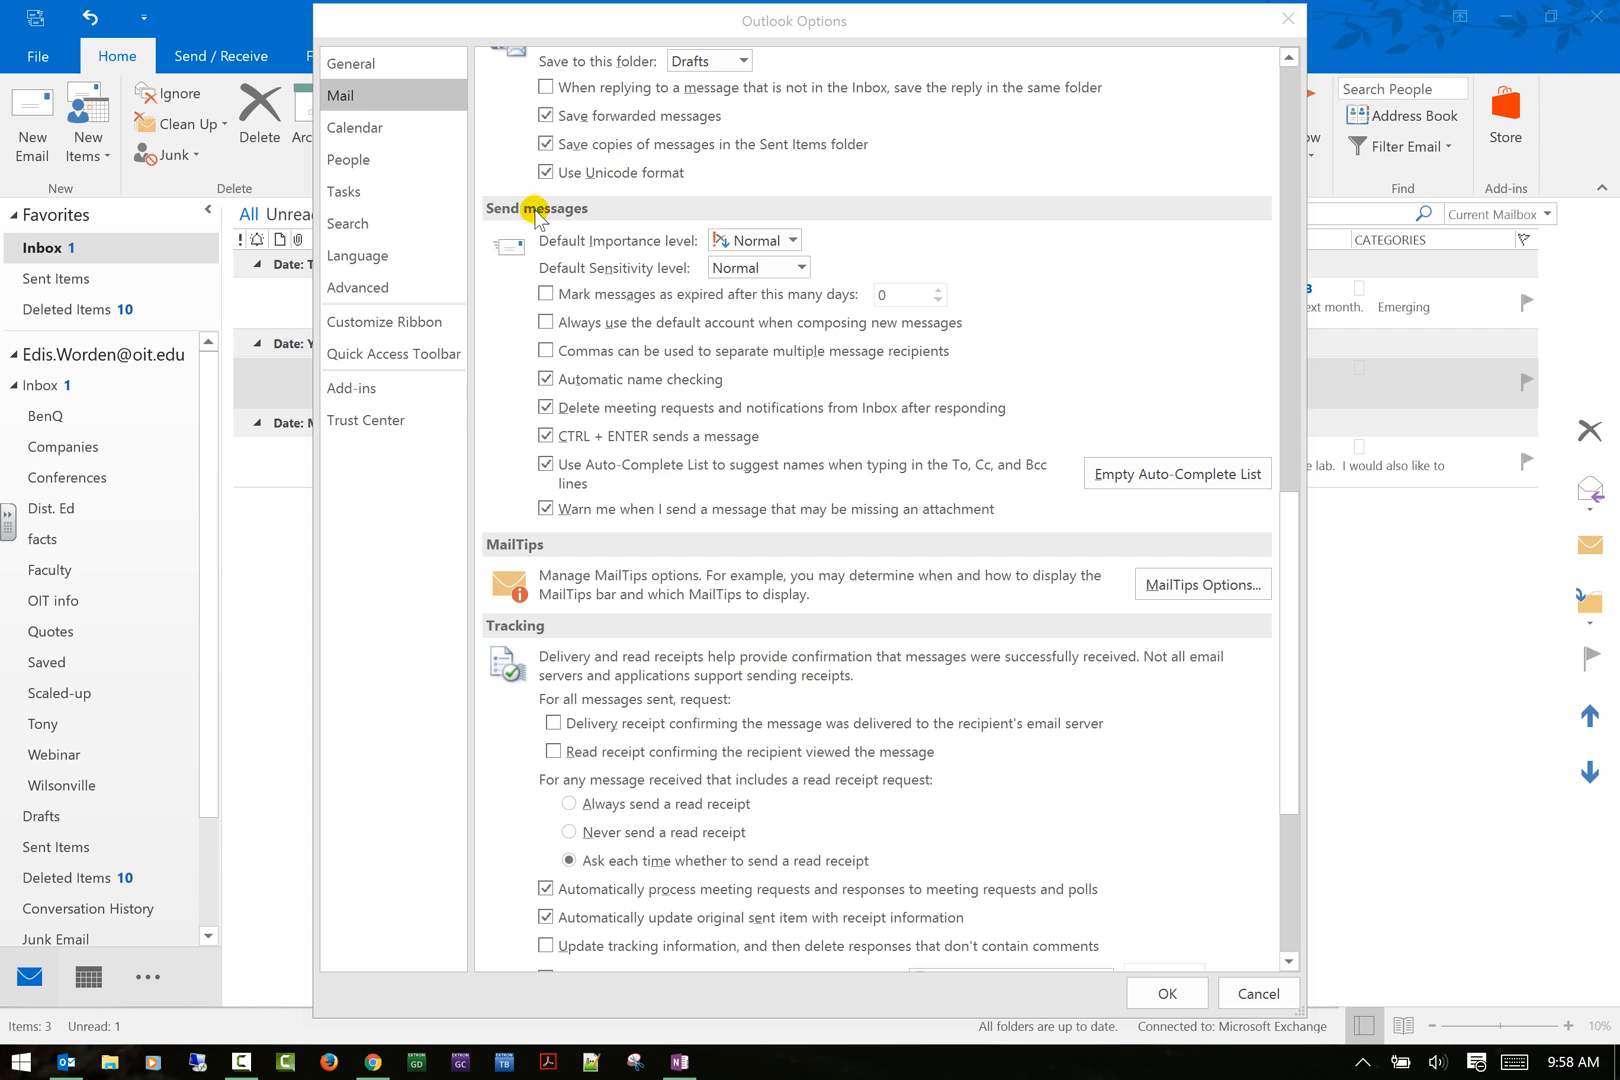
left_click(794, 241)
left_click(794, 243)
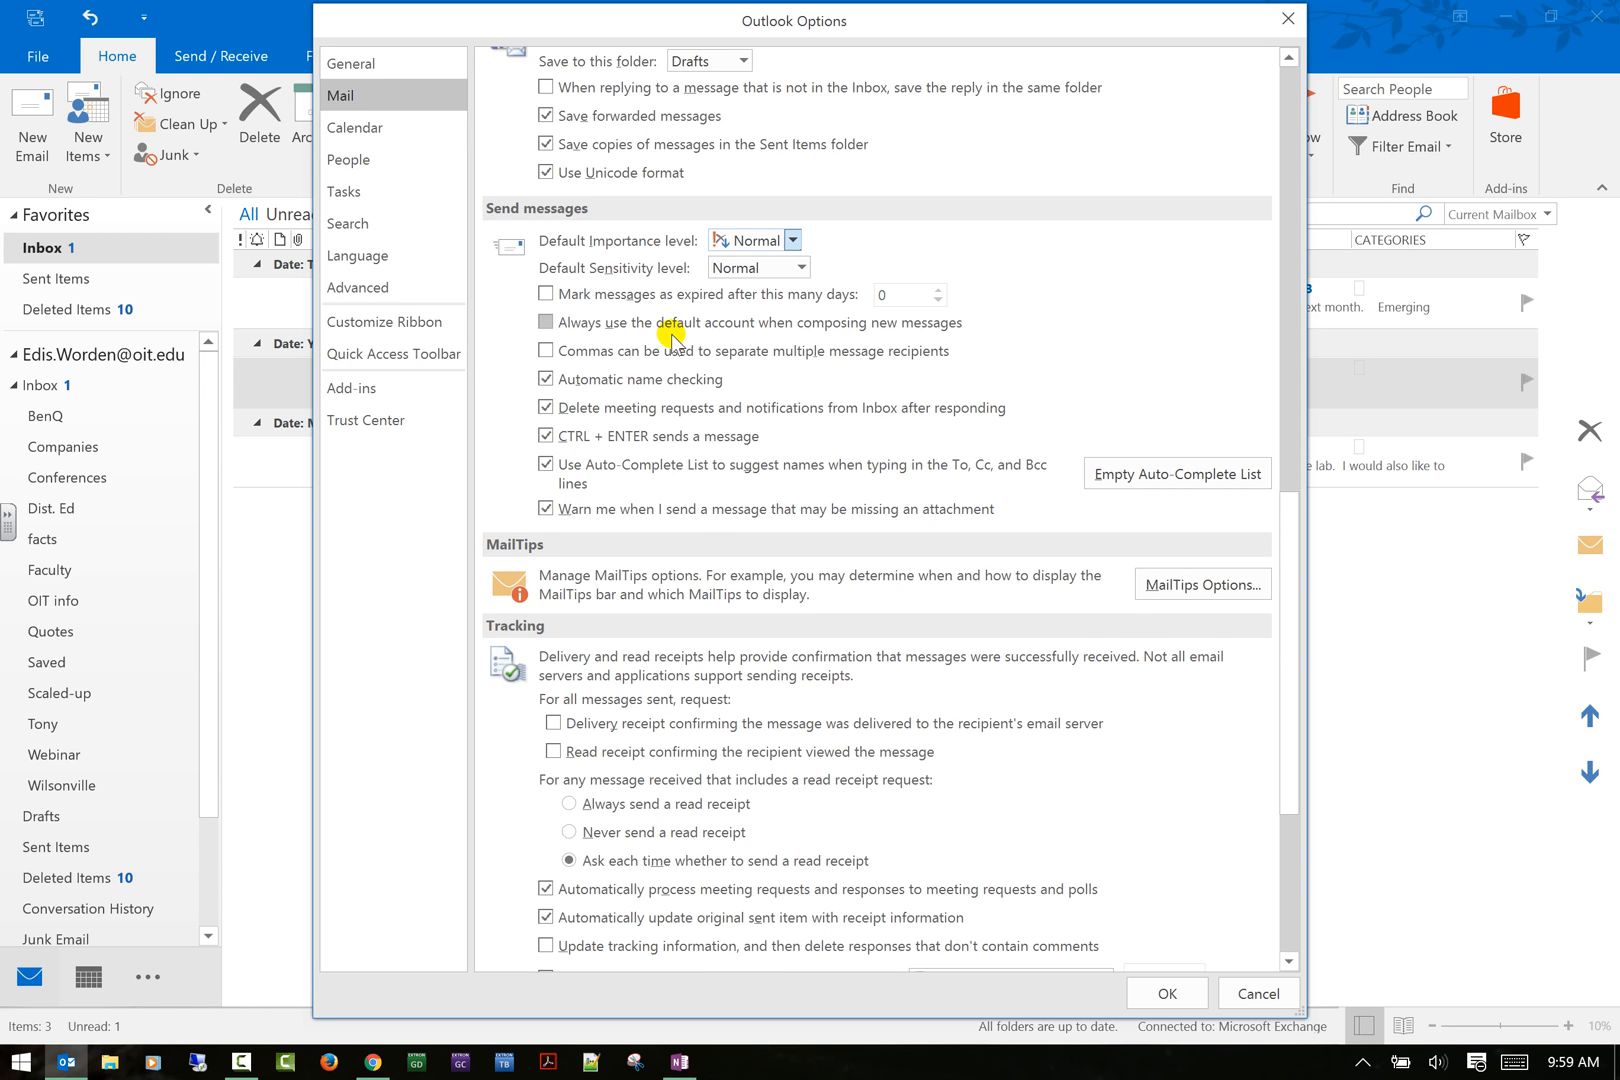
Review the remaining Send messages options, including comma separators, automatic name checking, meeting request deletion and the Auto-Complete List.
scroll(675, 333, "down", 1)
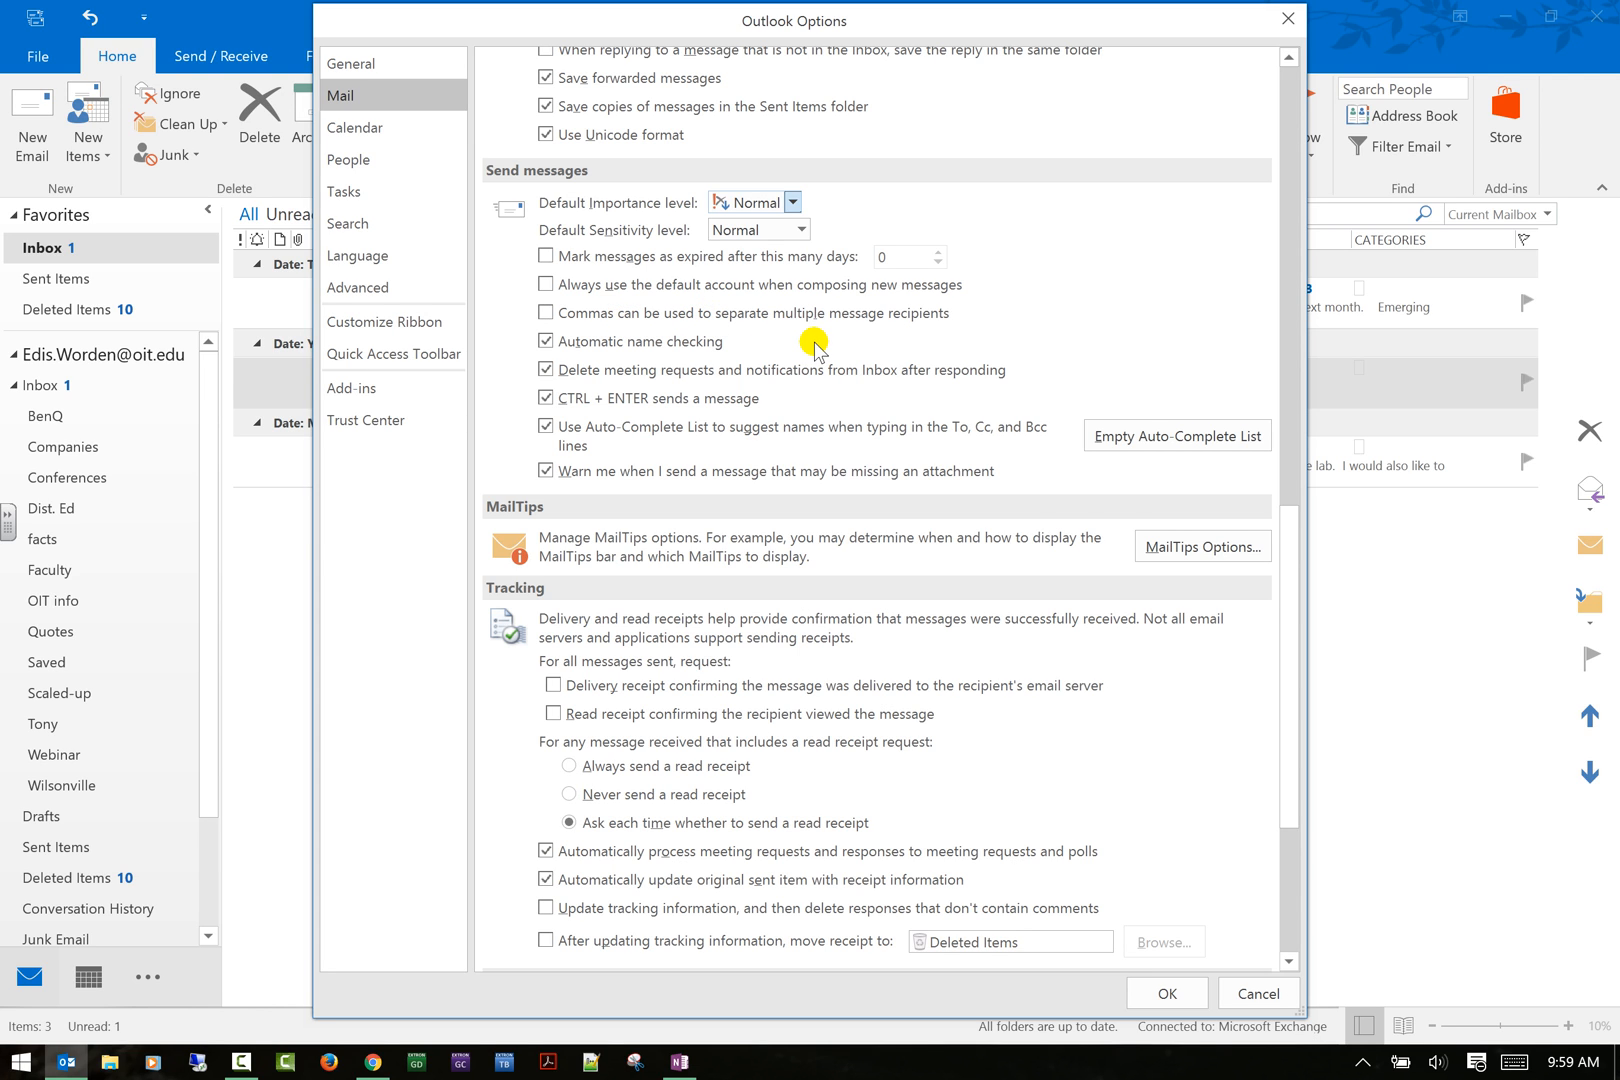
scroll(814, 345, "down", 1)
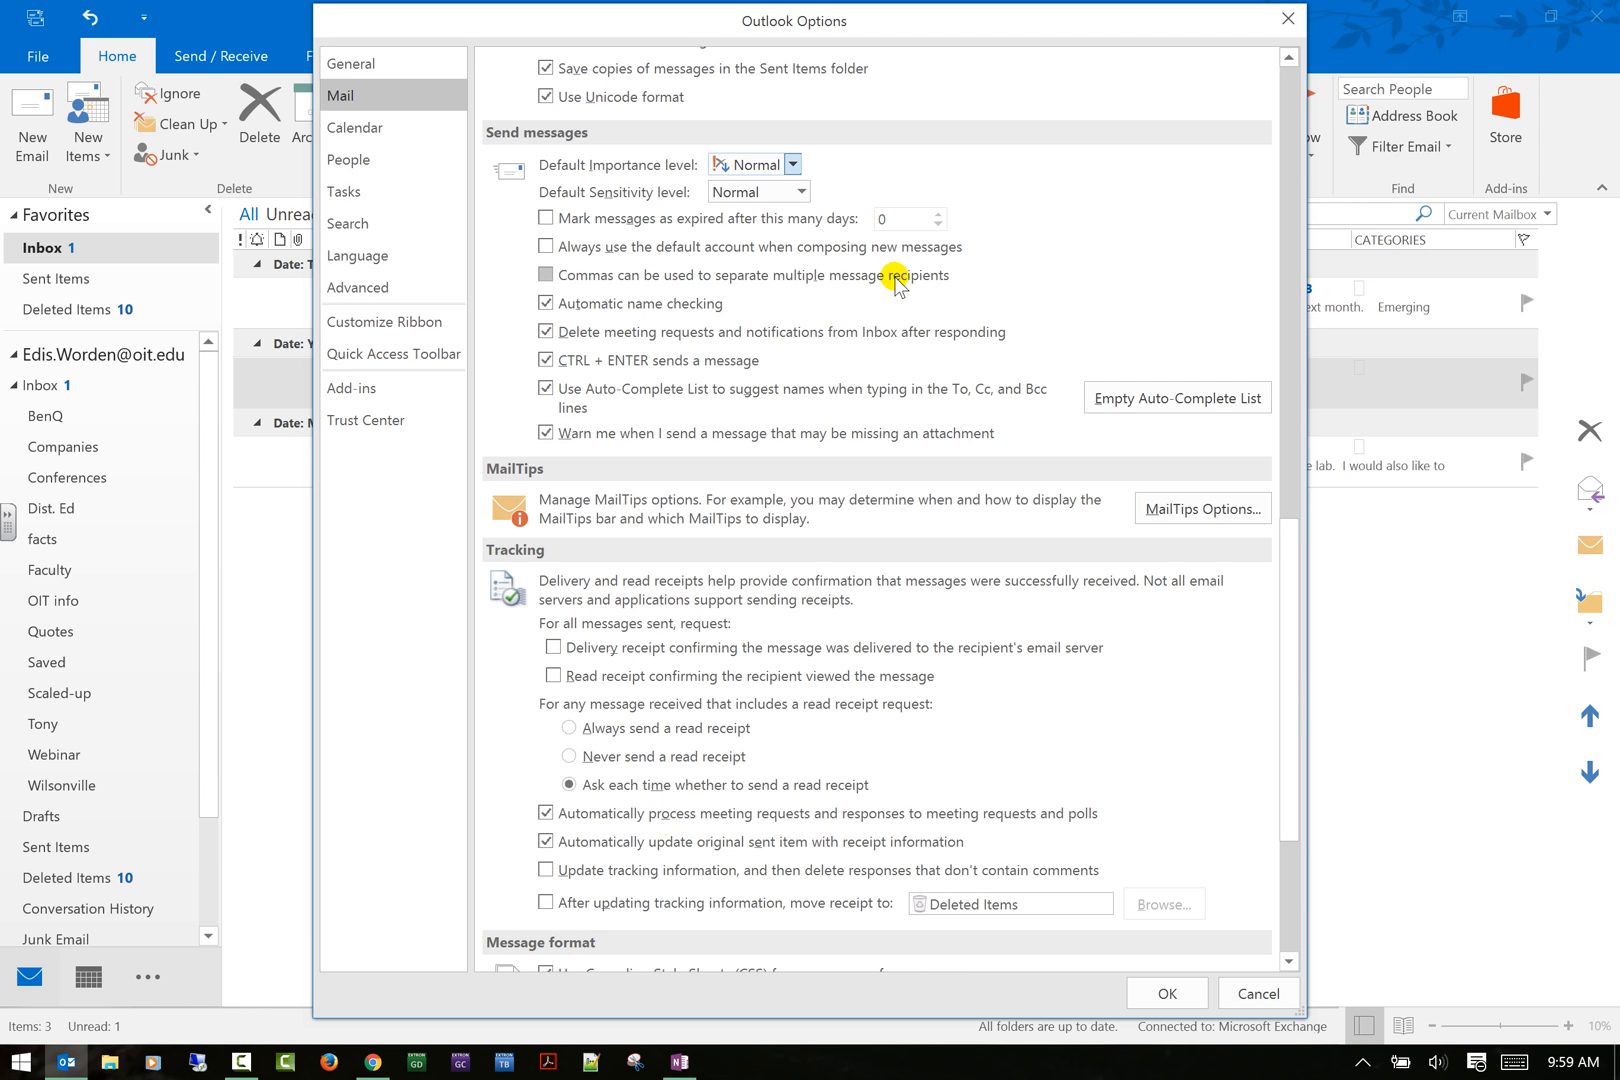
left_click(718, 313)
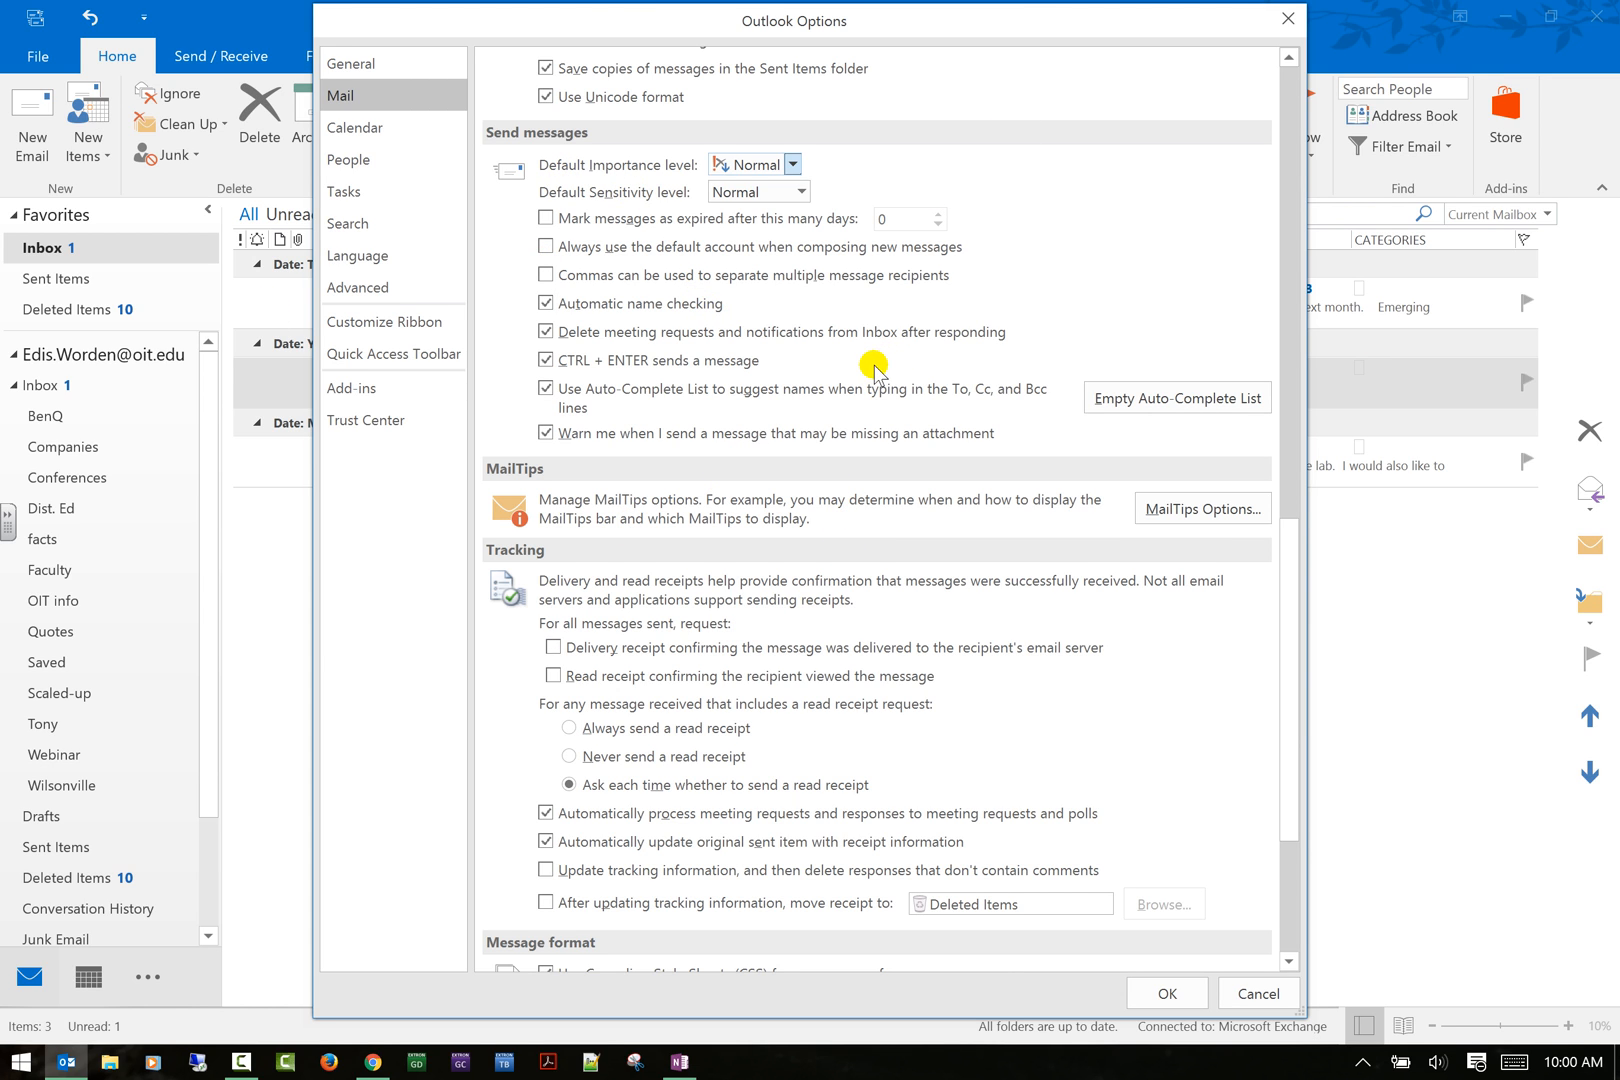
scroll(875, 365, "down", 1)
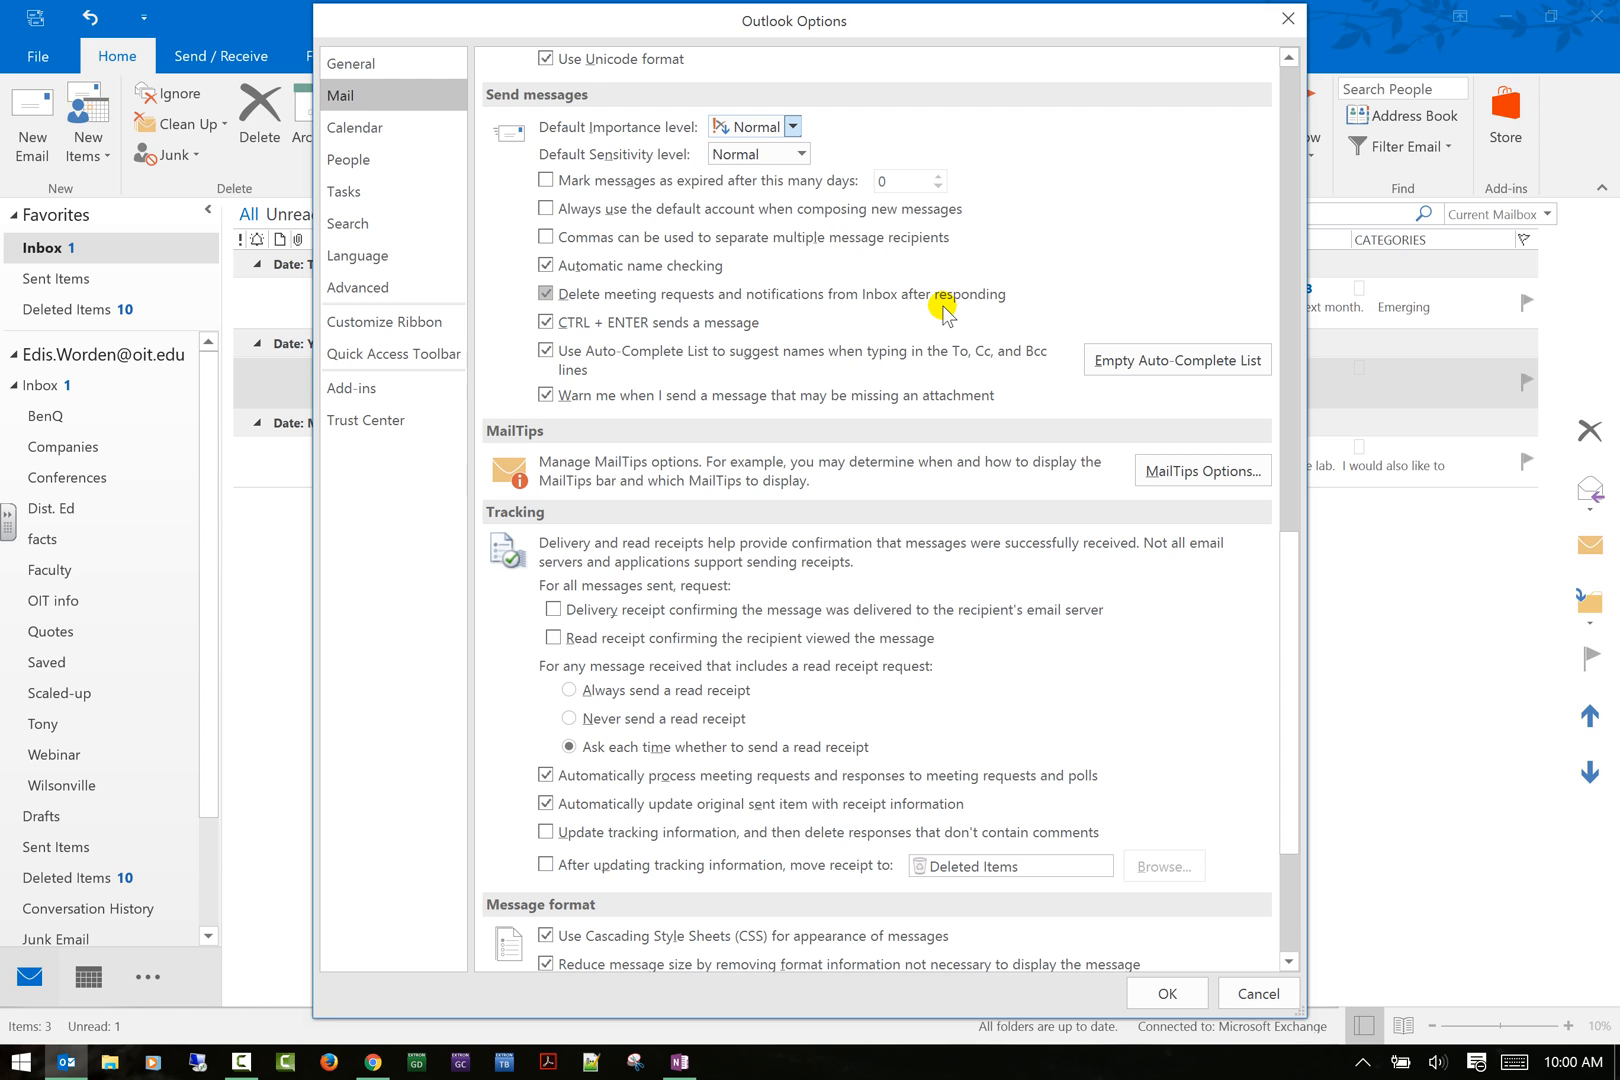
scroll(893, 260, "down", 1)
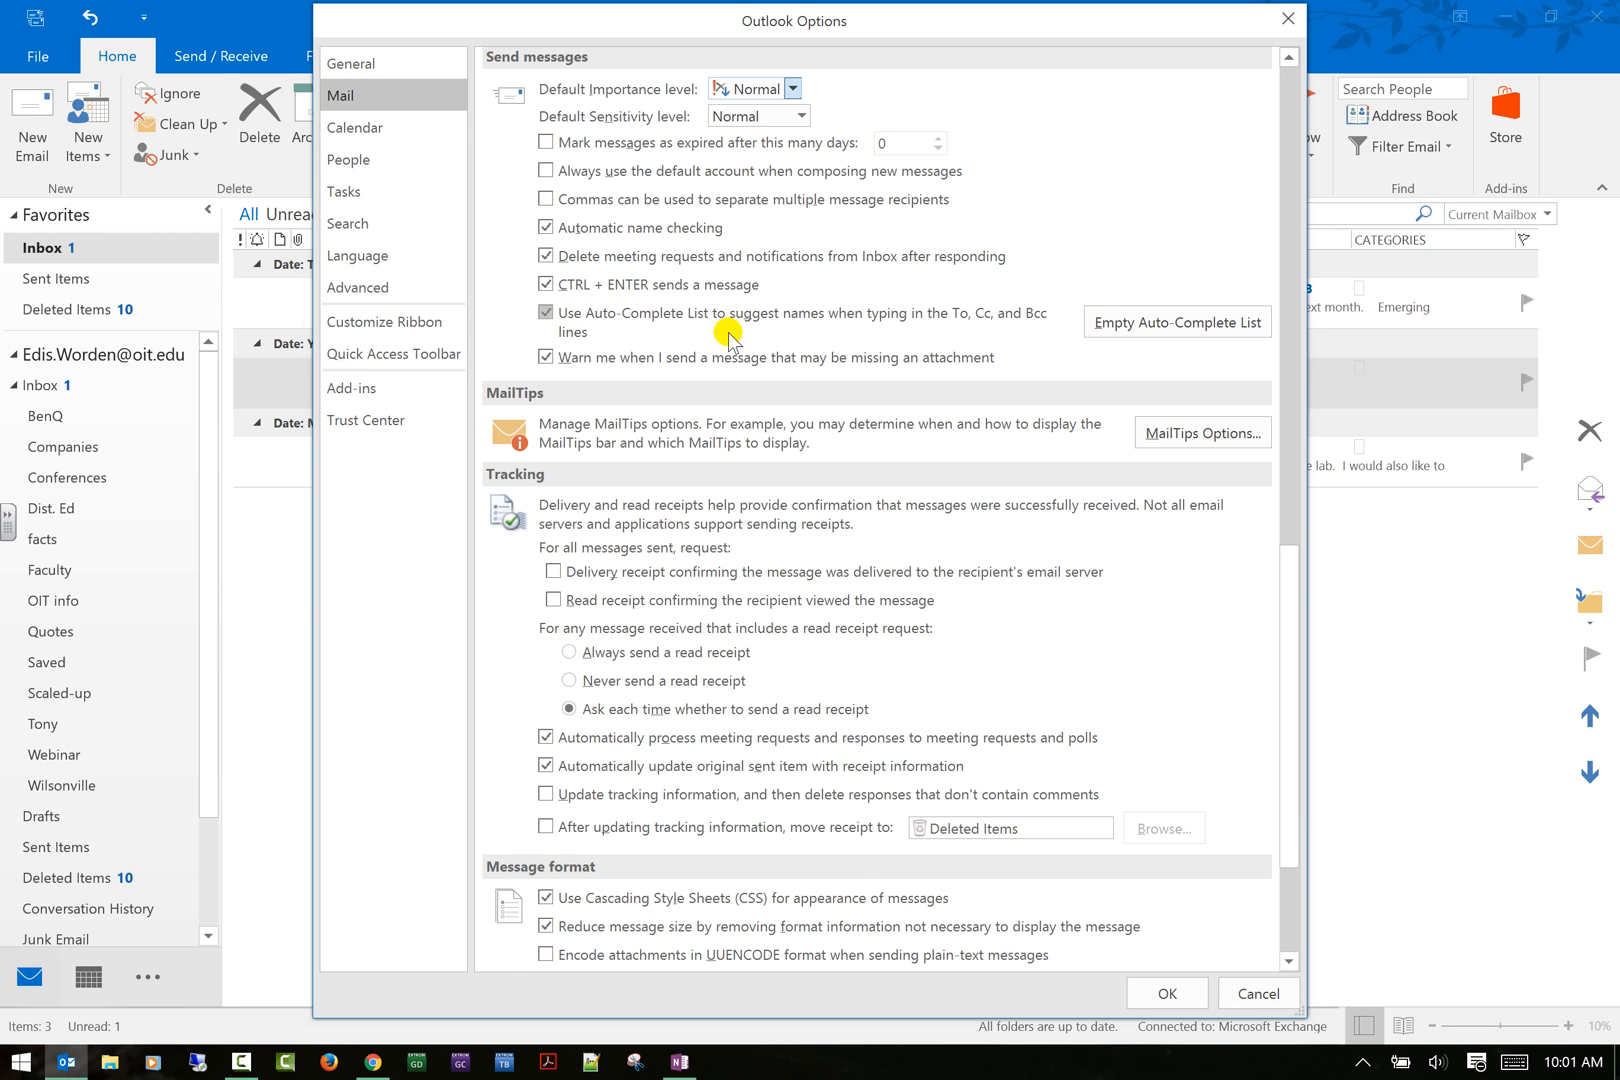
Start emptying the Auto-Complete List in the Send messages section, but decline the confirmation.
scroll(722, 300, "down", 1)
scroll(712, 280, "down", 1)
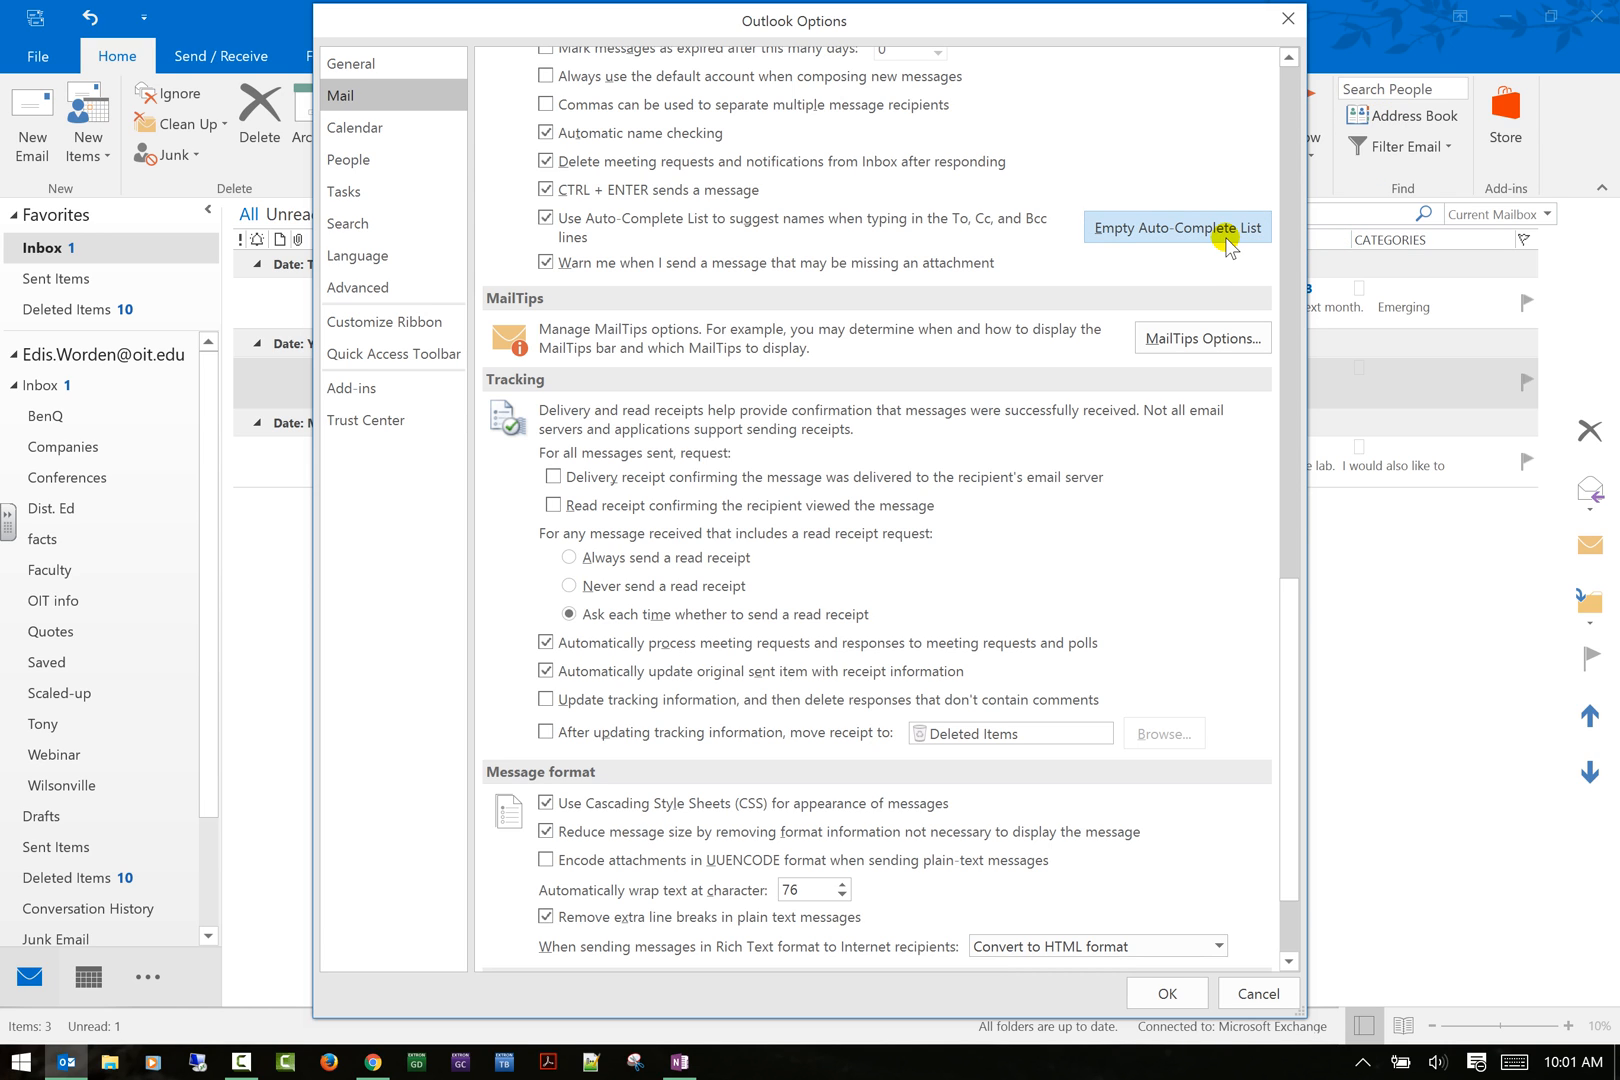
left_click(1172, 228)
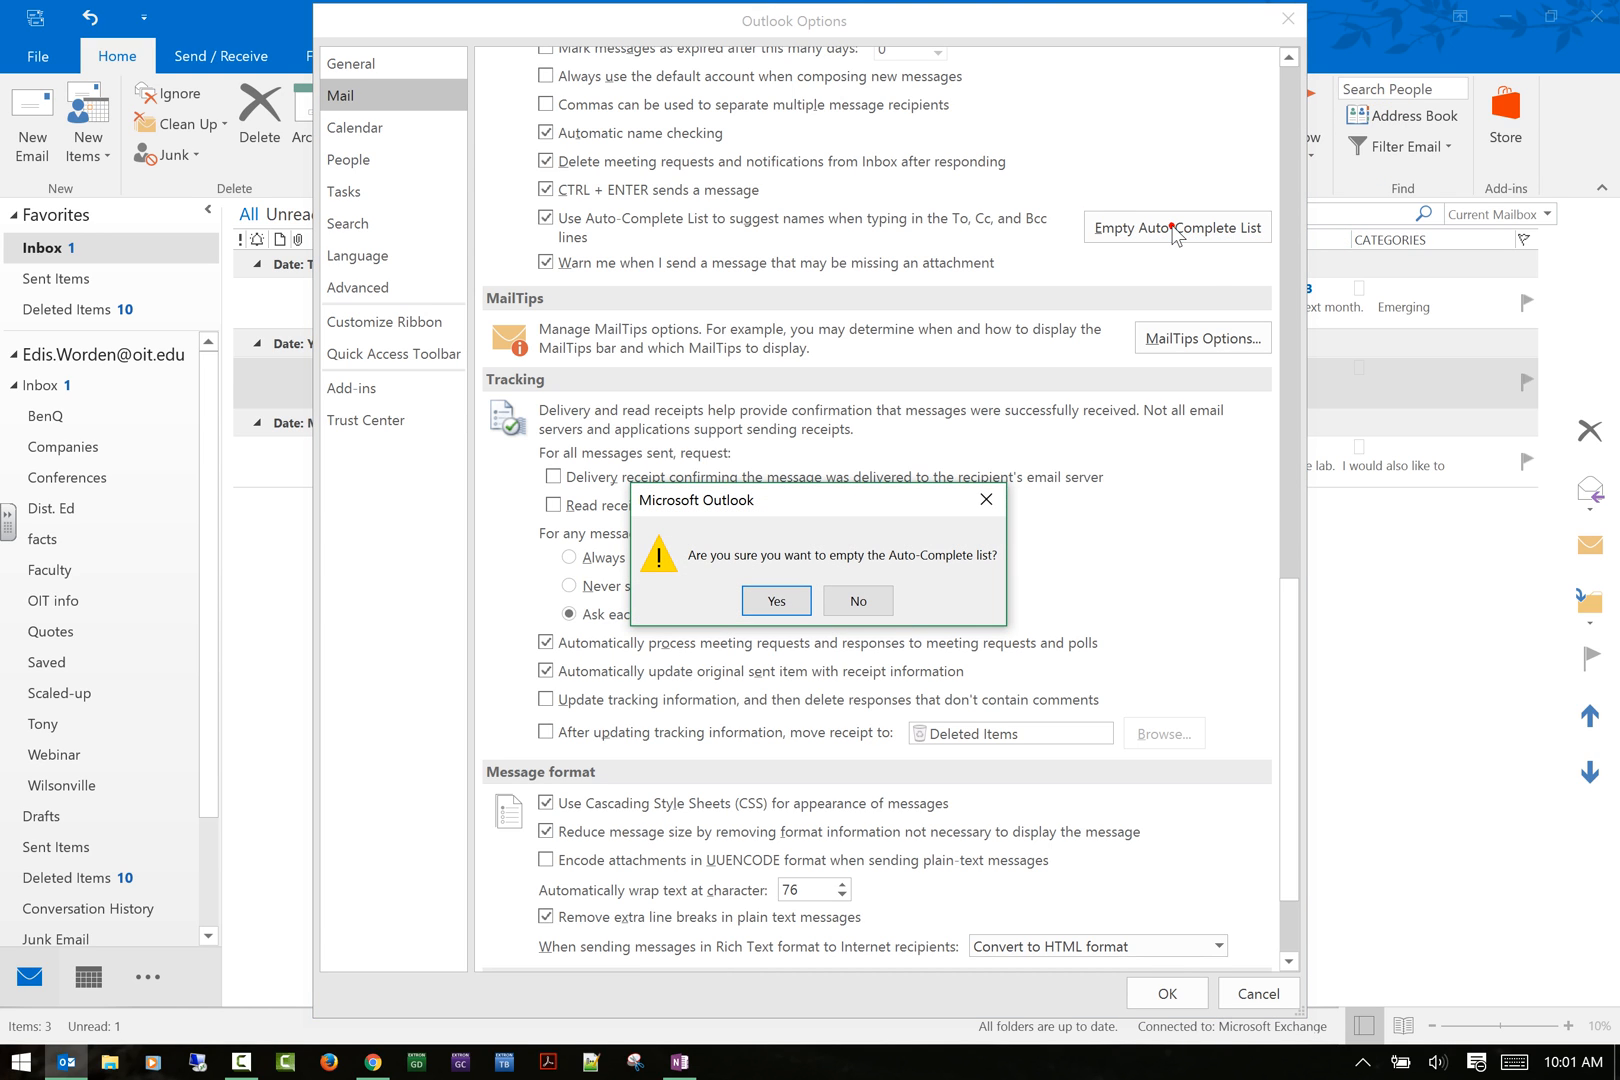
left_click(858, 600)
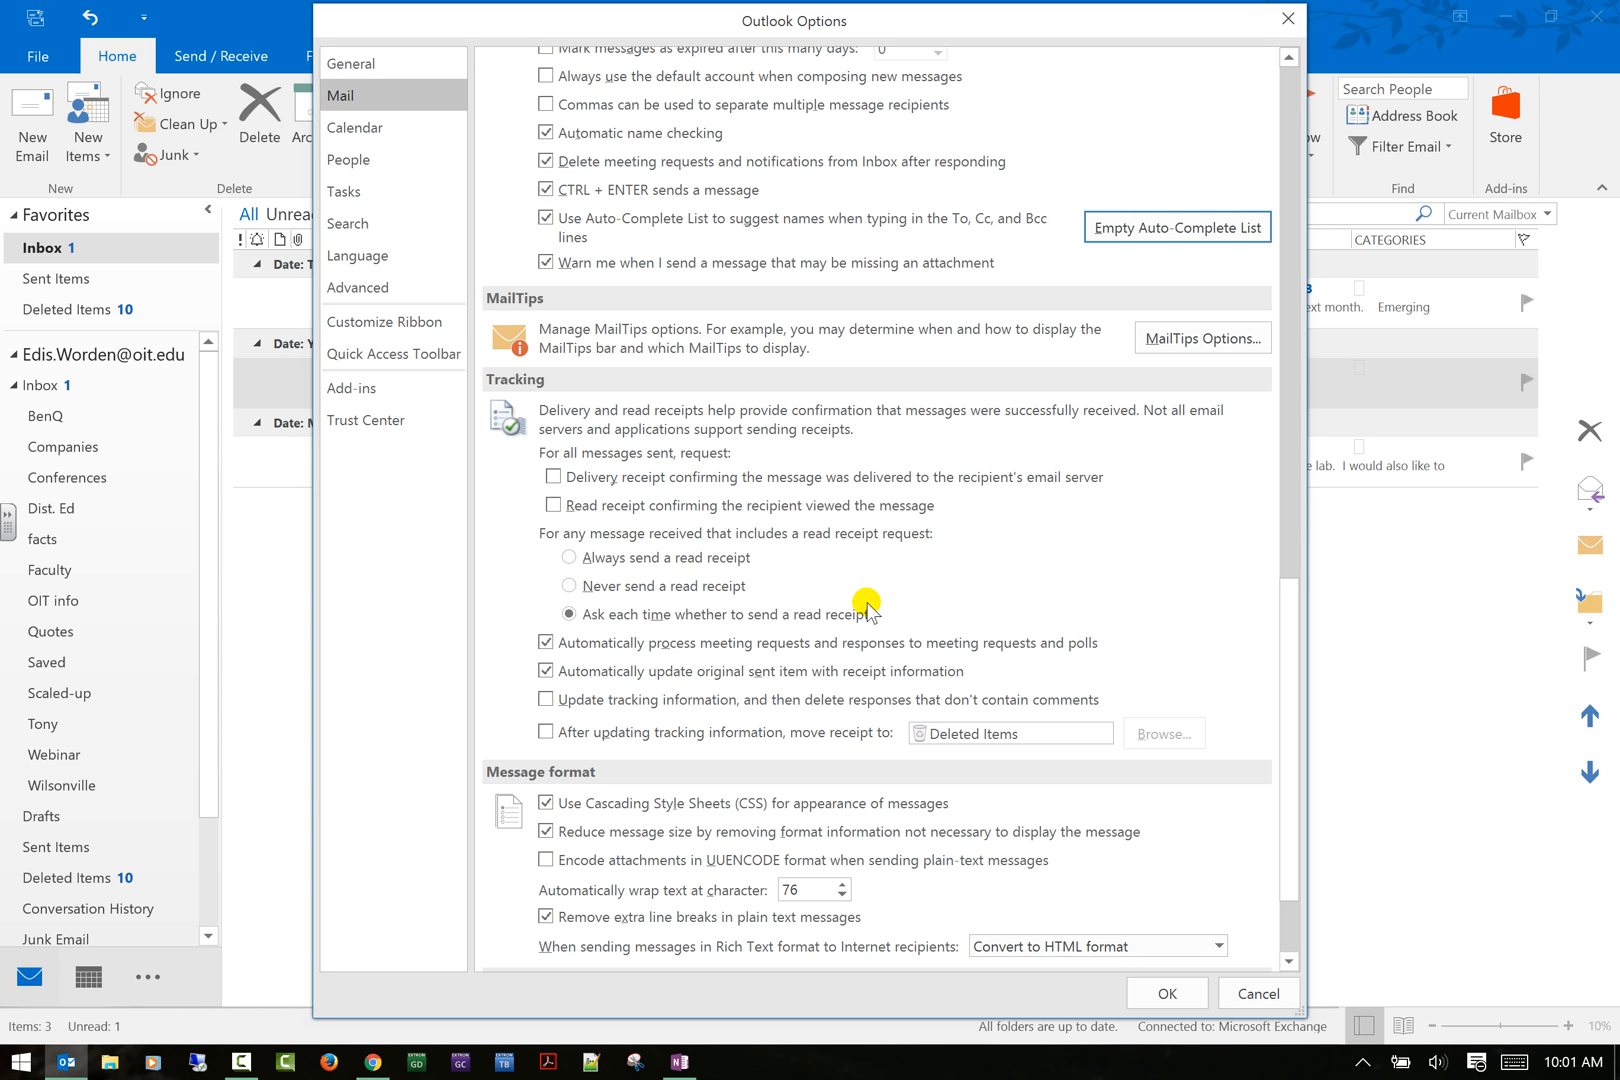
Review the MailTips and Tracking sections, including the read receipt request option for all sent messages.
scroll(1070, 370, "down", 1)
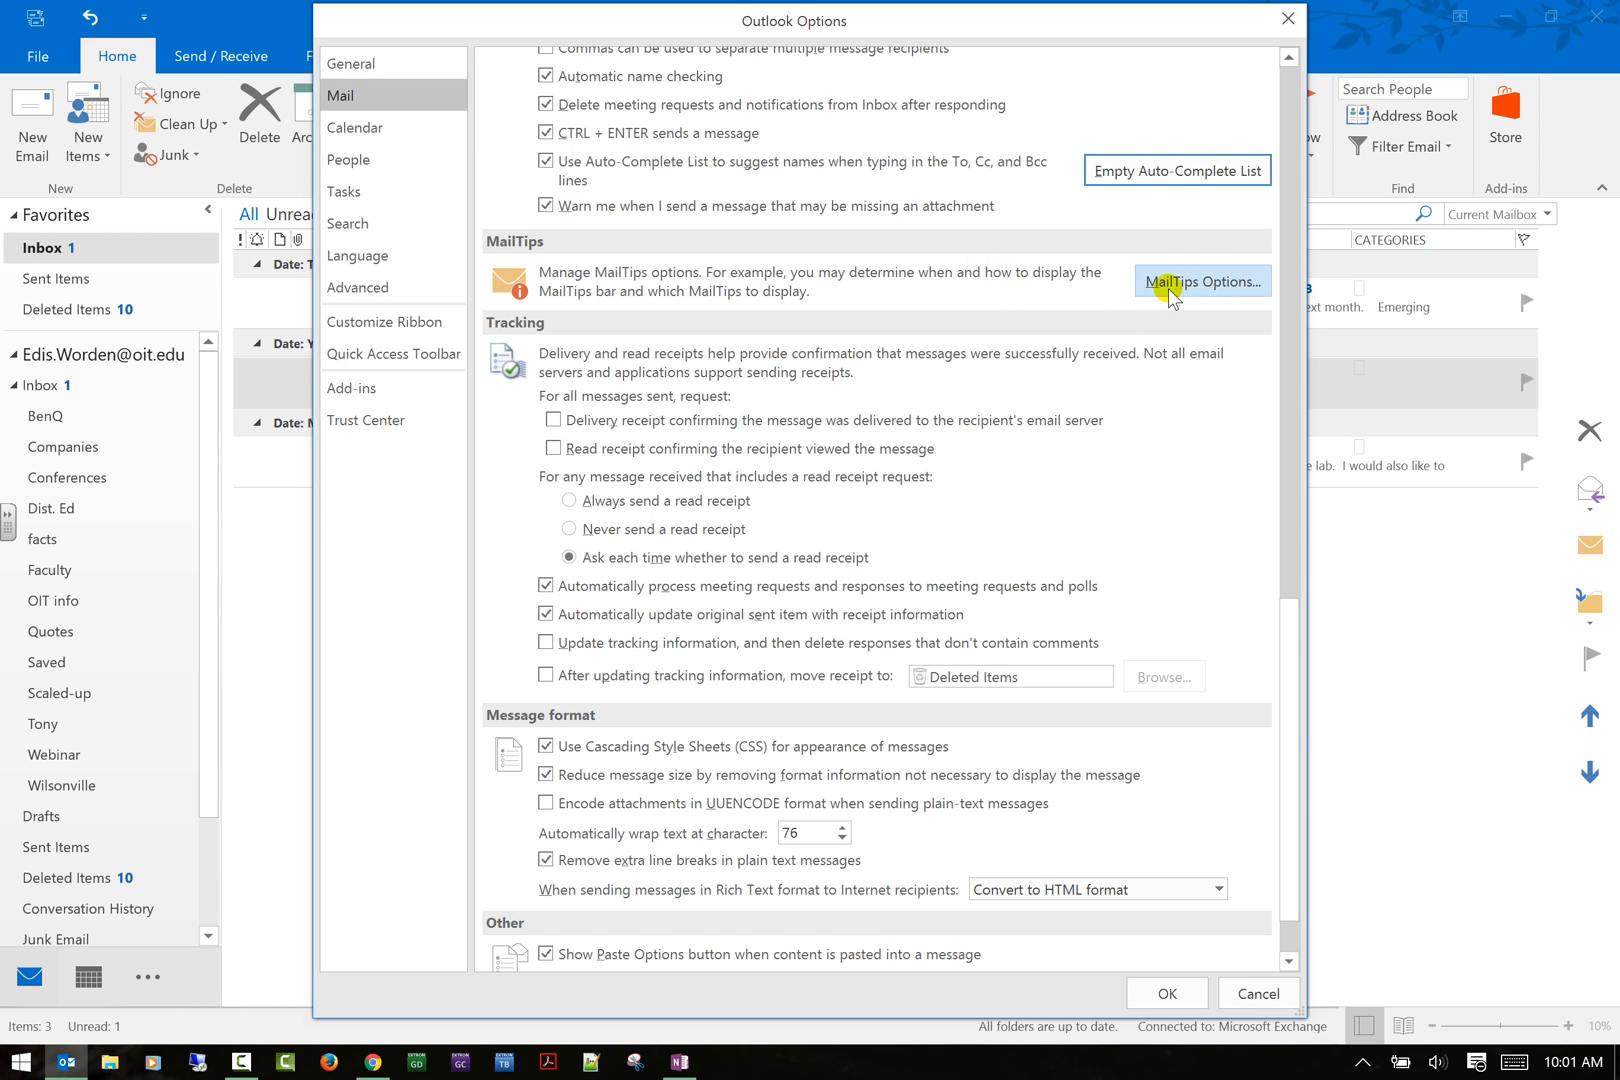
scroll(1000, 270, "down", 1)
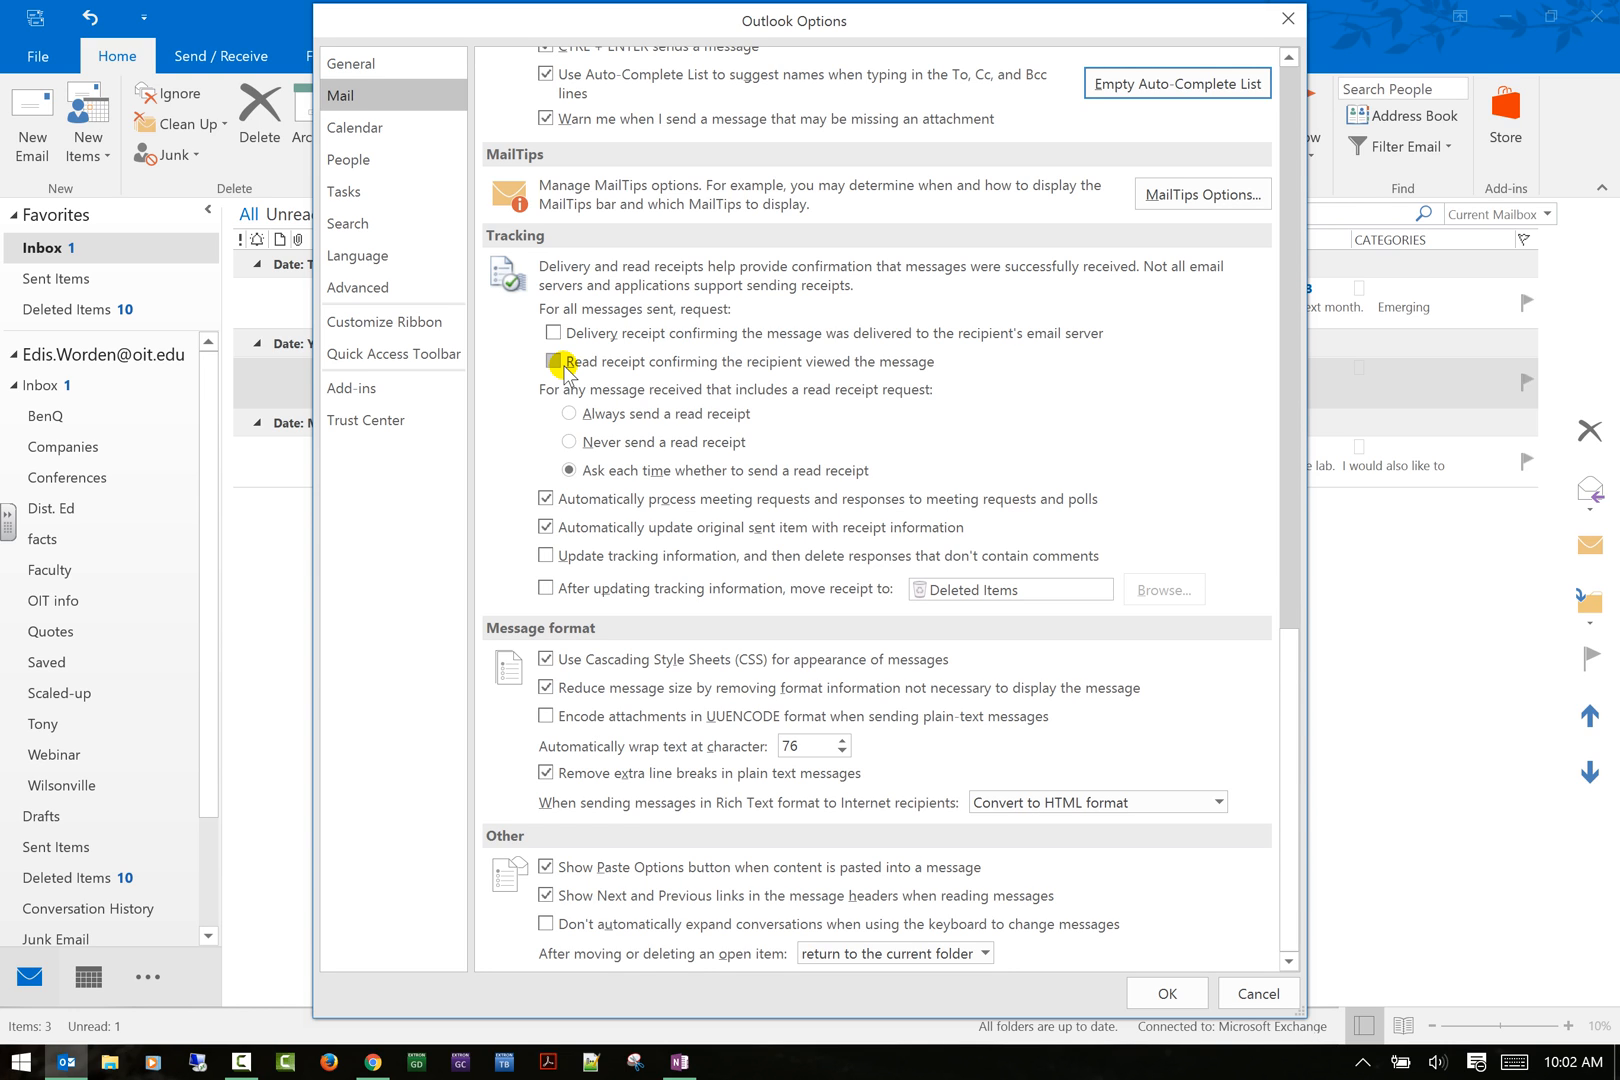
left_click(562, 365)
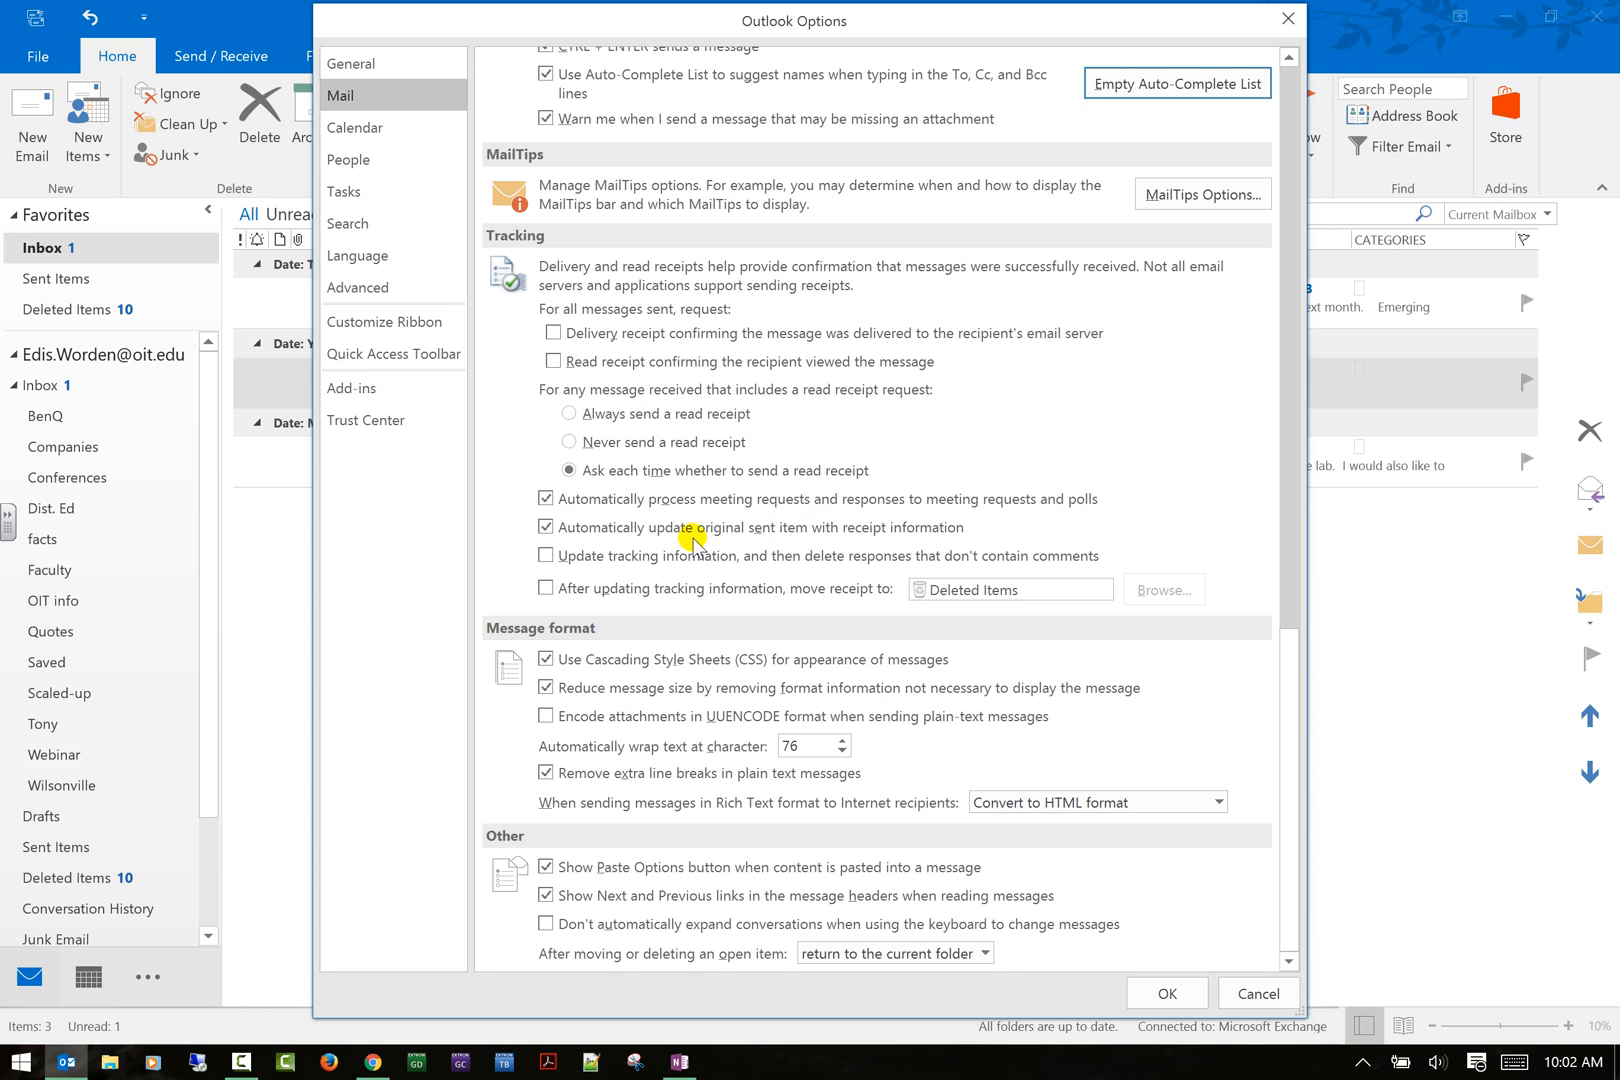